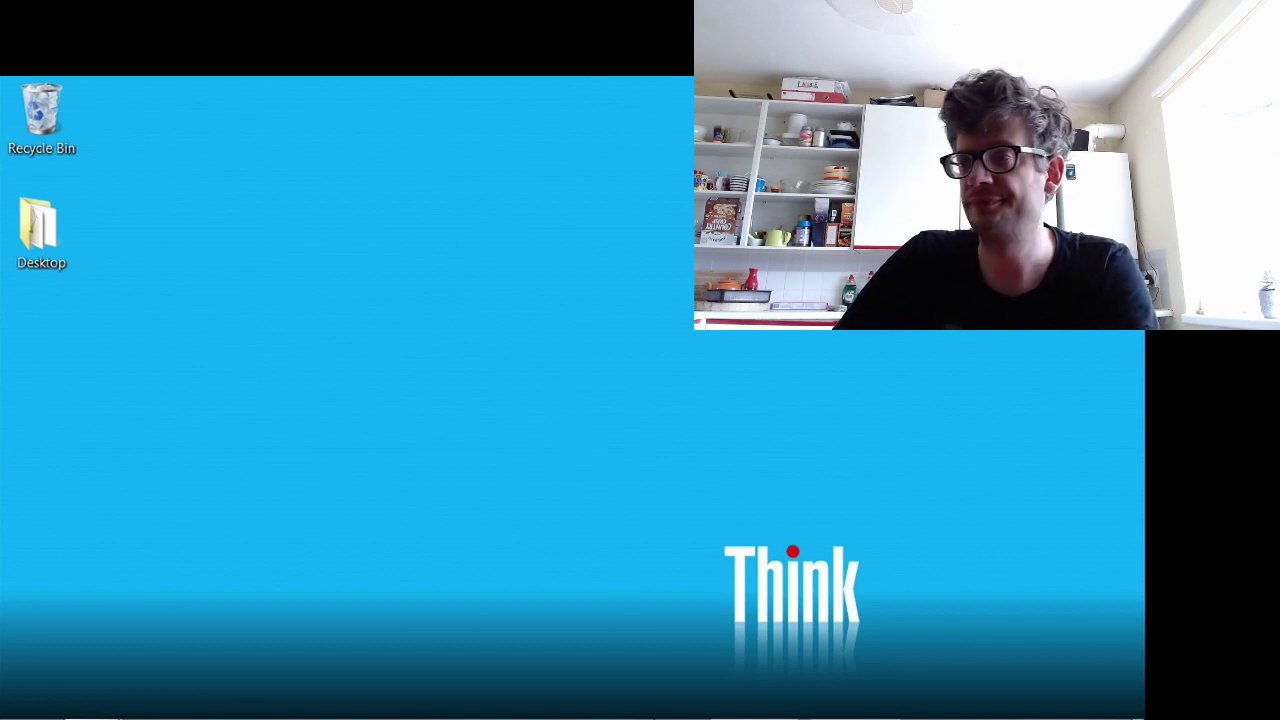
Open the steem.atari.st website in Google Chrome and go to its download page.
{"action": "mouse_move", "coordinate": [592, 716]}
{"action": "left_click", "coordinate": [222, 700]}
{"action": "left_click", "coordinate": [573, 136]}
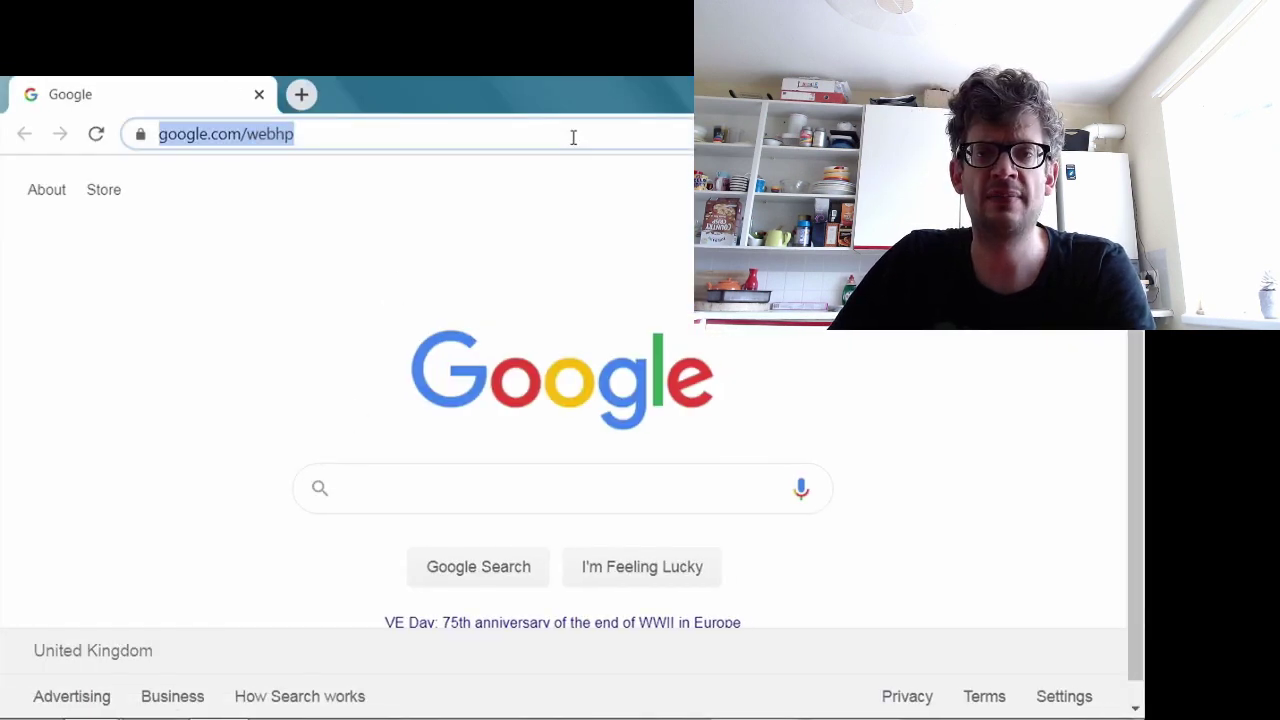
{"action": "type", "text": "steem.atari.st"}
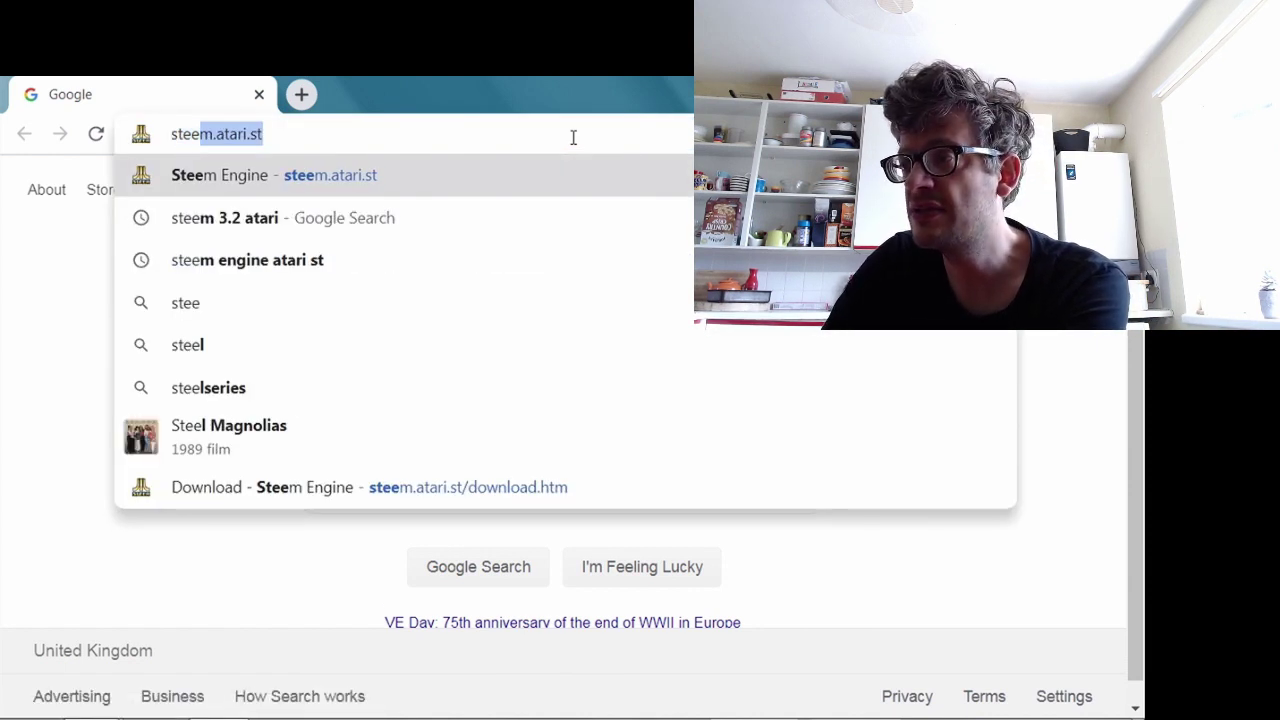
{"action": "key", "text": "Return"}
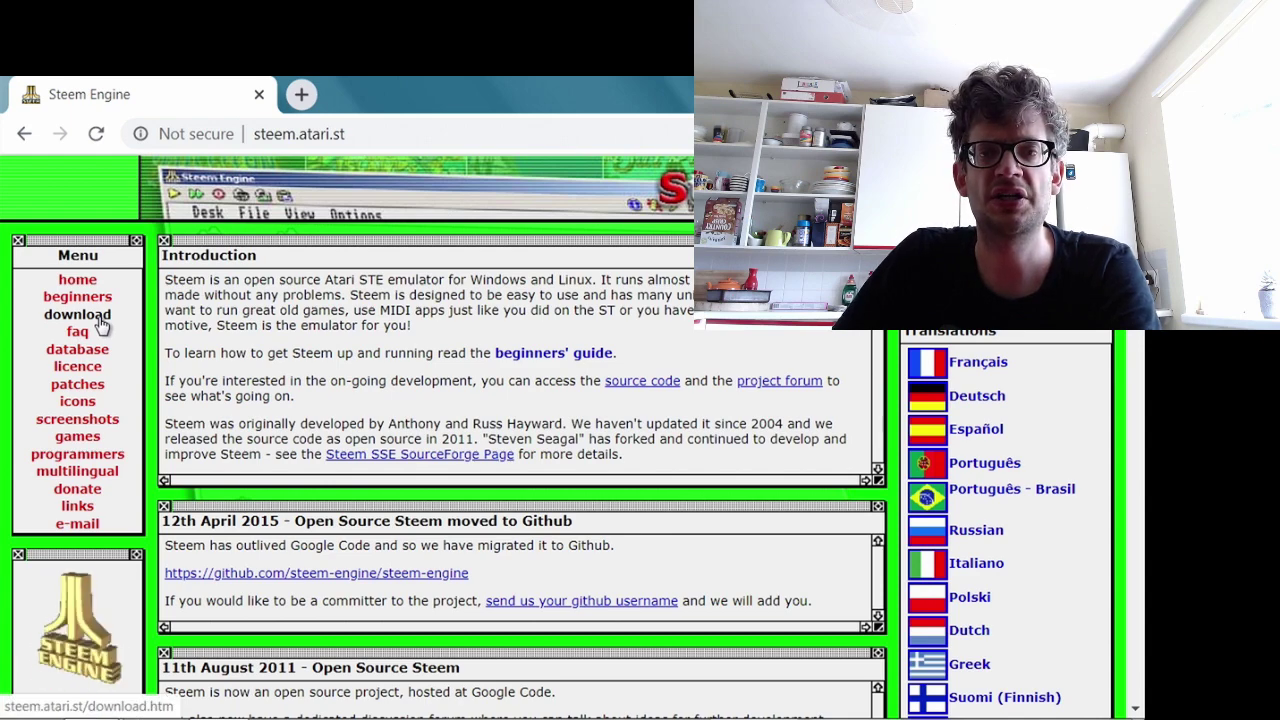
{"action": "left_click", "coordinate": [100, 320]}
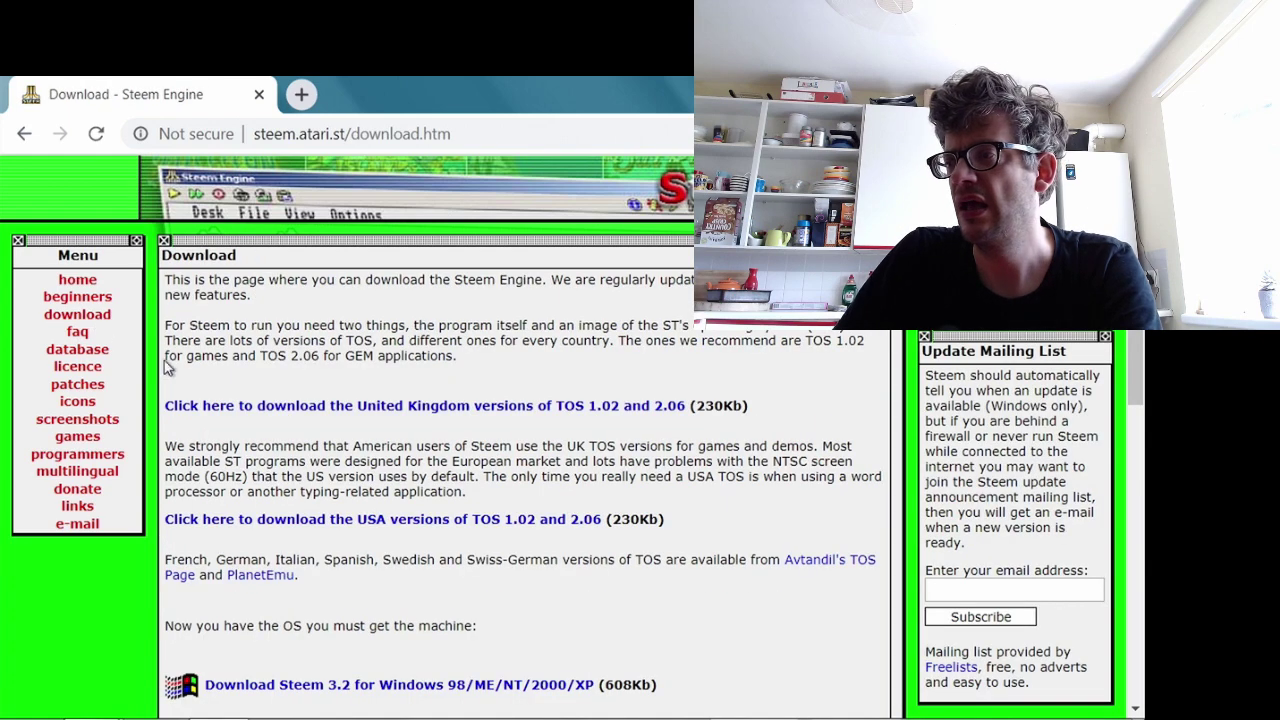
Save the Steem 3.2 for Windows download to the Desktop as steem_v3_2.zip.
{"action": "scroll", "coordinate": [350, 445], "scroll_direction": "down", "scroll_amount": 3}
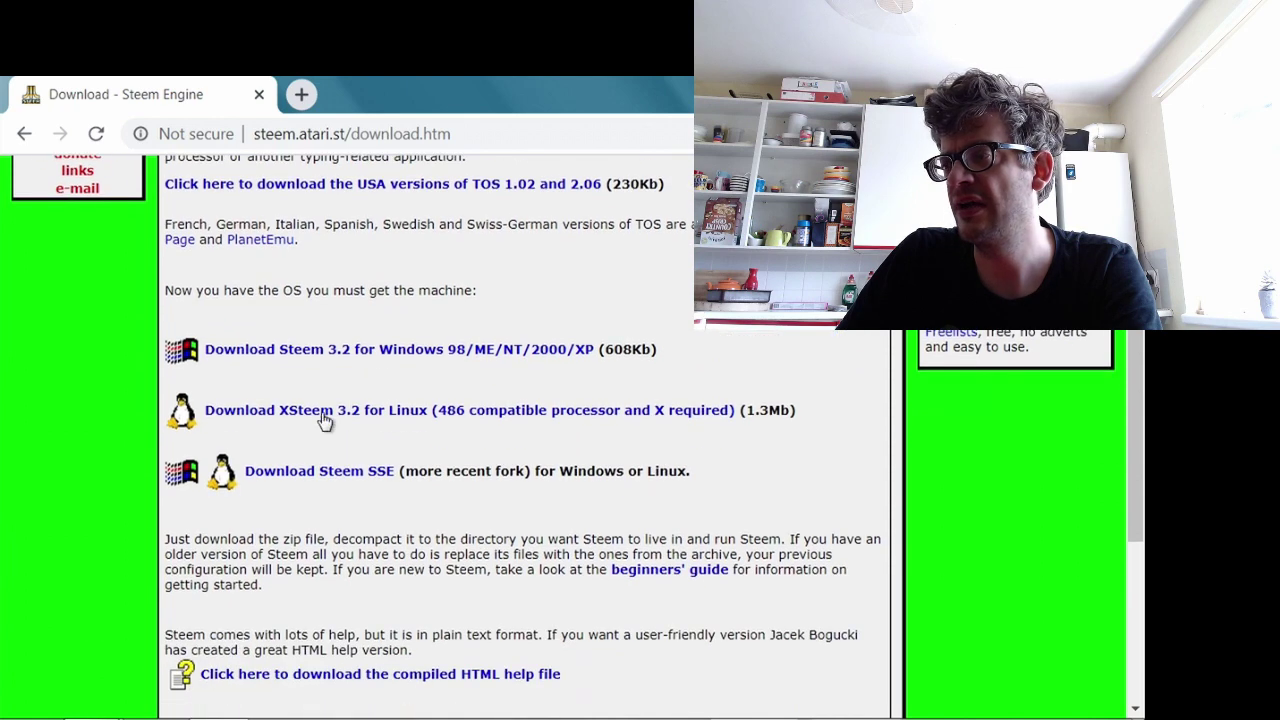
{"action": "right_click", "coordinate": [237, 358]}
{"action": "left_click", "coordinate": [330, 461]}
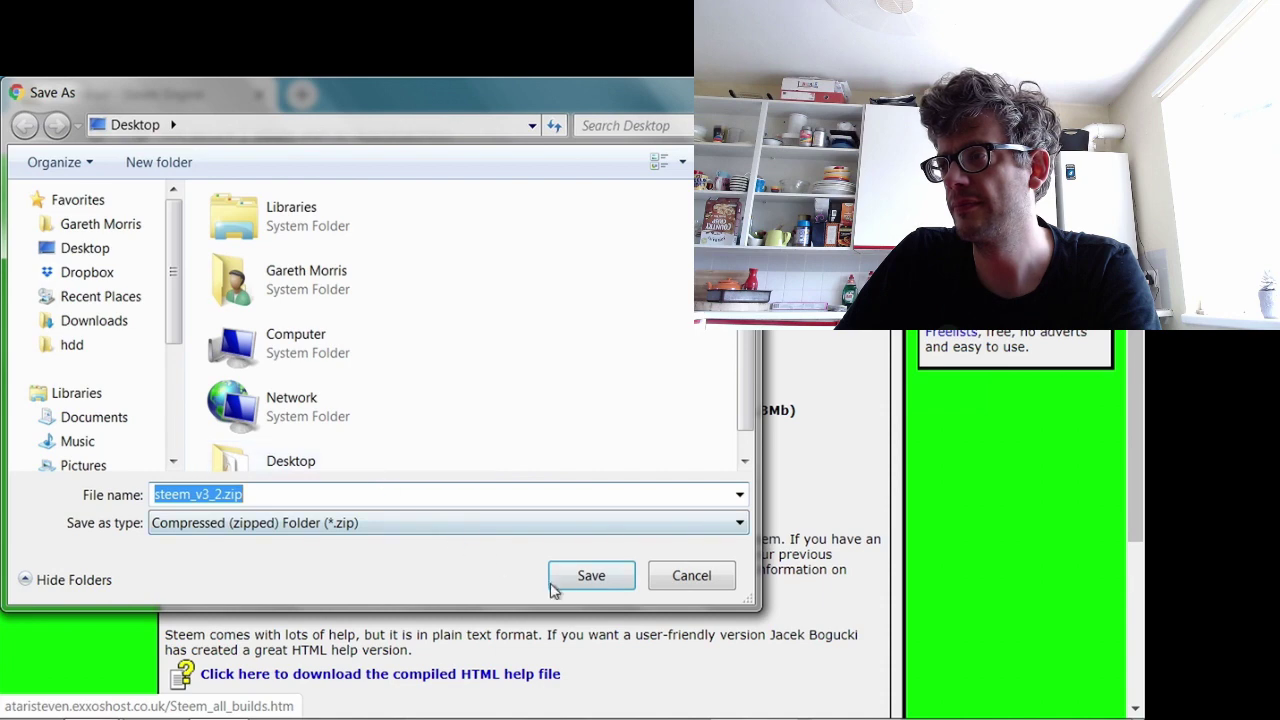
{"action": "left_click", "coordinate": [575, 580]}
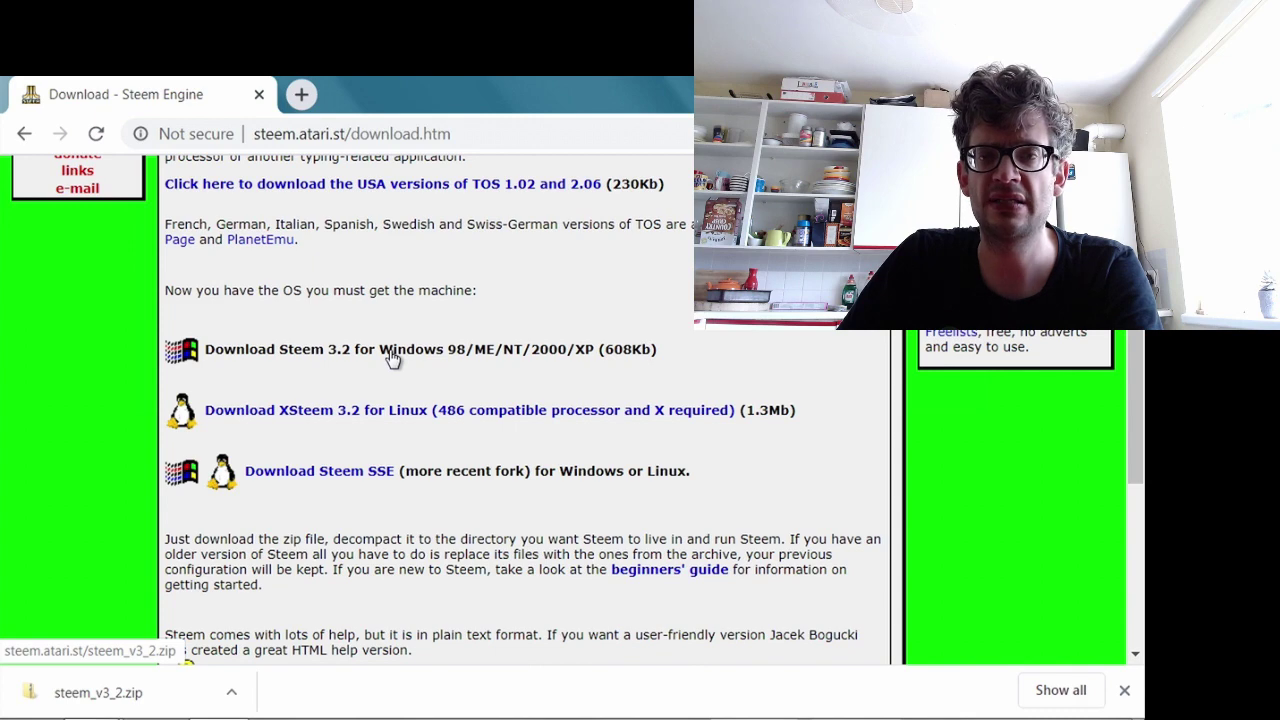
Save the United Kingdom versions of TOS 1.02 and 2.06 to the Desktop as tos_uk.zip.
{"action": "scroll", "coordinate": [390, 358], "scroll_direction": "up", "scroll_amount": 4}
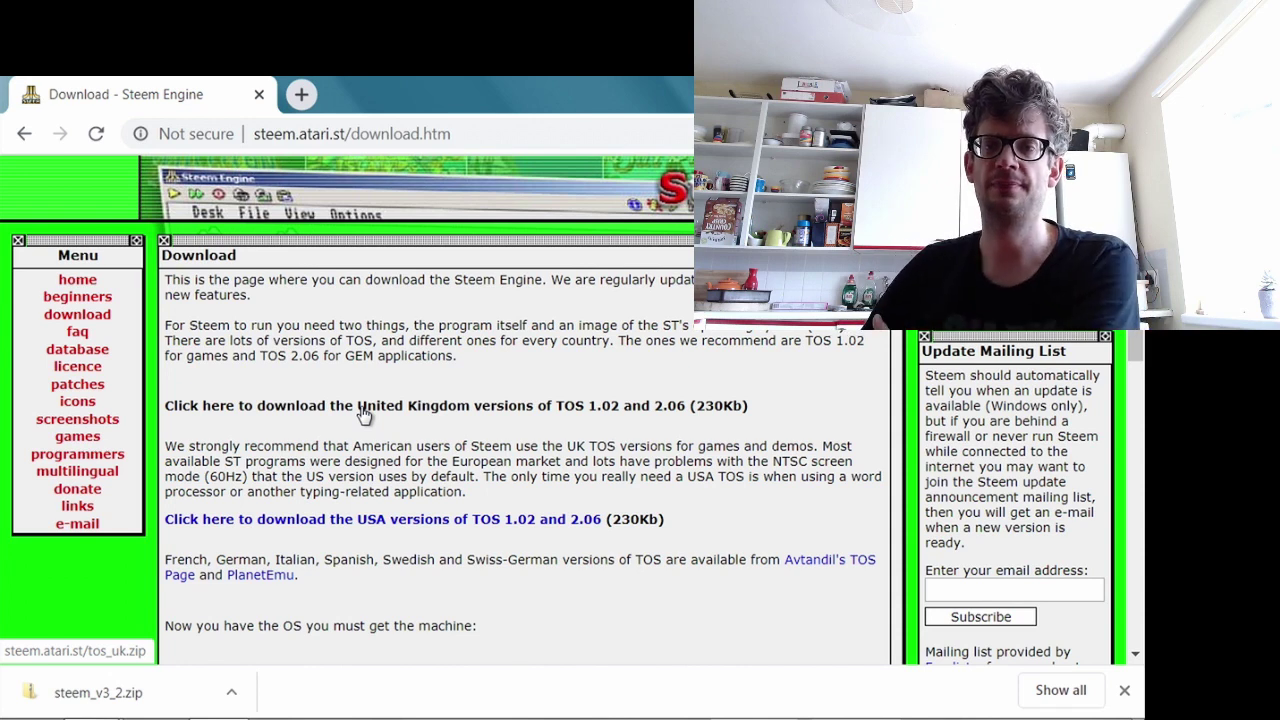
{"action": "right_click", "coordinate": [363, 410]}
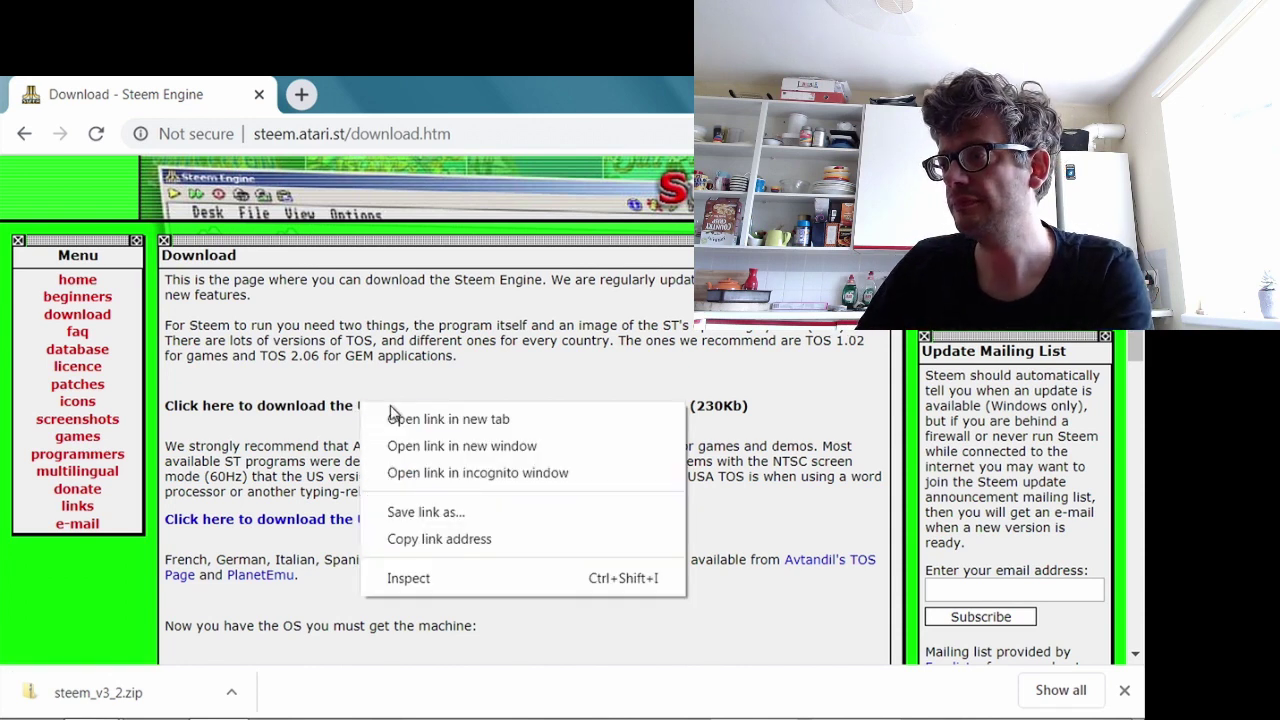
{"action": "left_click", "coordinate": [442, 511]}
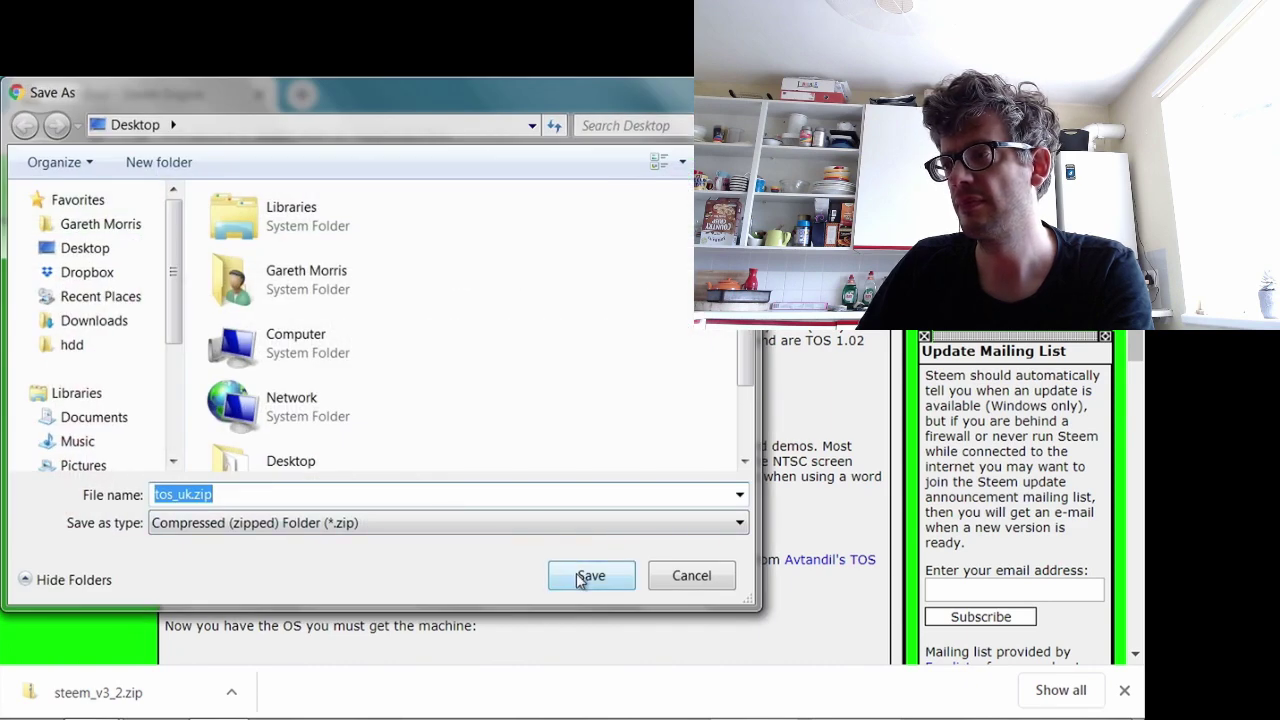
{"action": "left_click", "coordinate": [586, 577]}
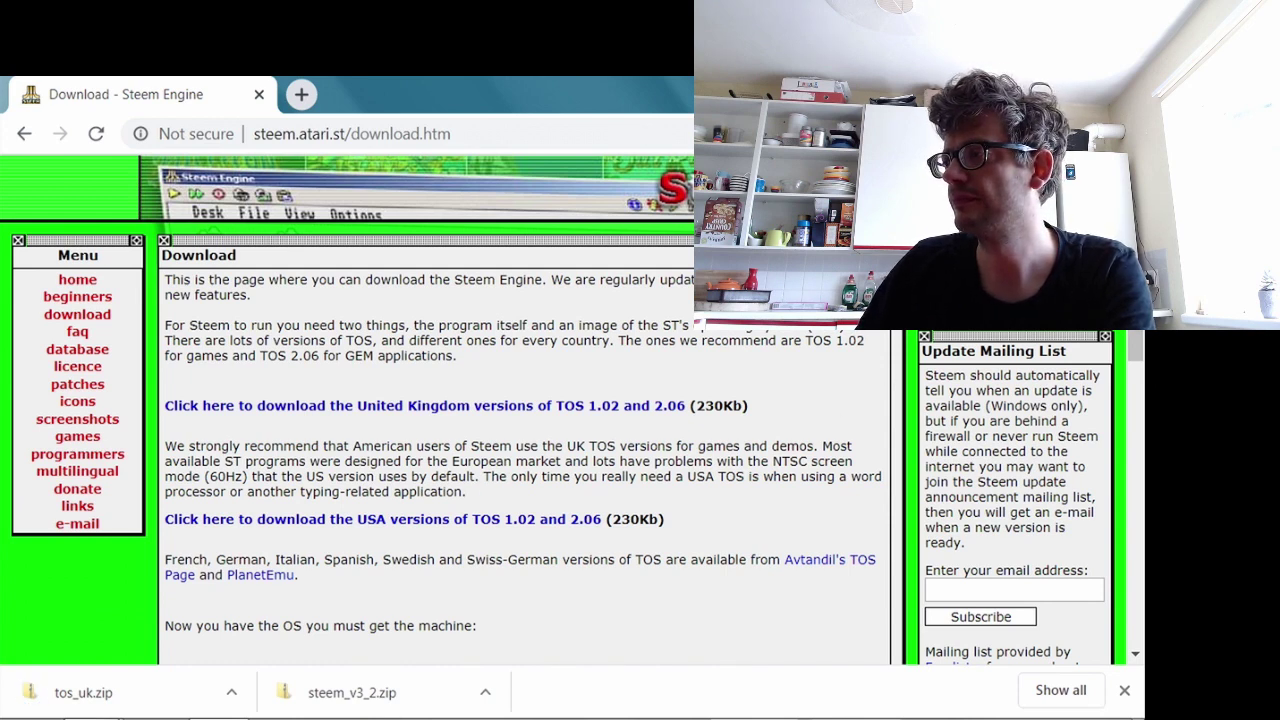
Show the desktop and create a new folder there named Steem.
{"action": "key", "text": "super+d"}
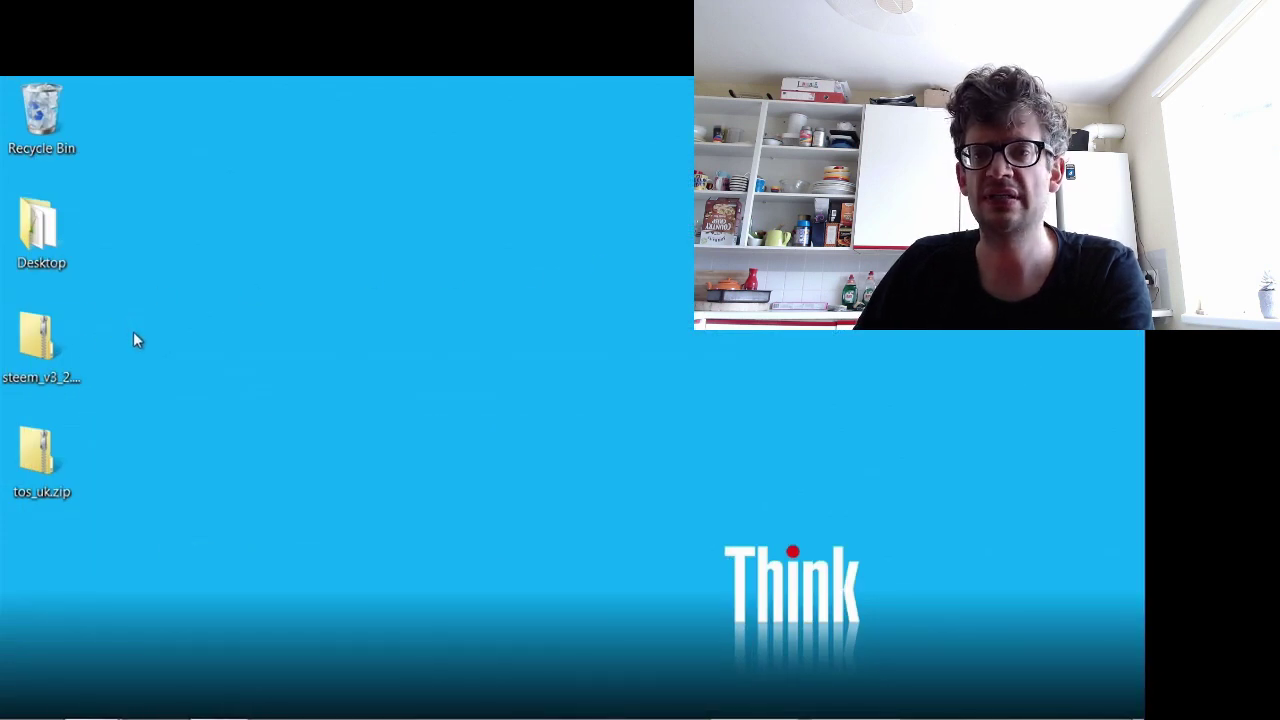
{"action": "right_click", "coordinate": [133, 331]}
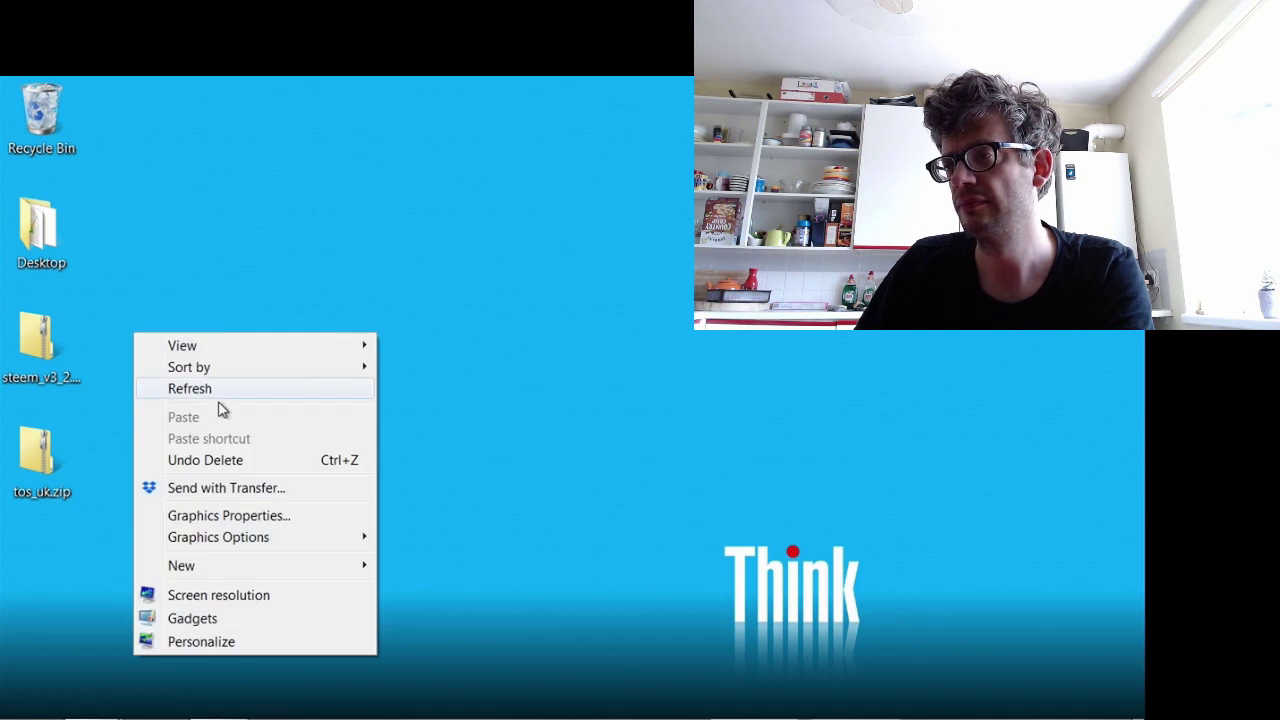
{"action": "mouse_move", "coordinate": [224, 562]}
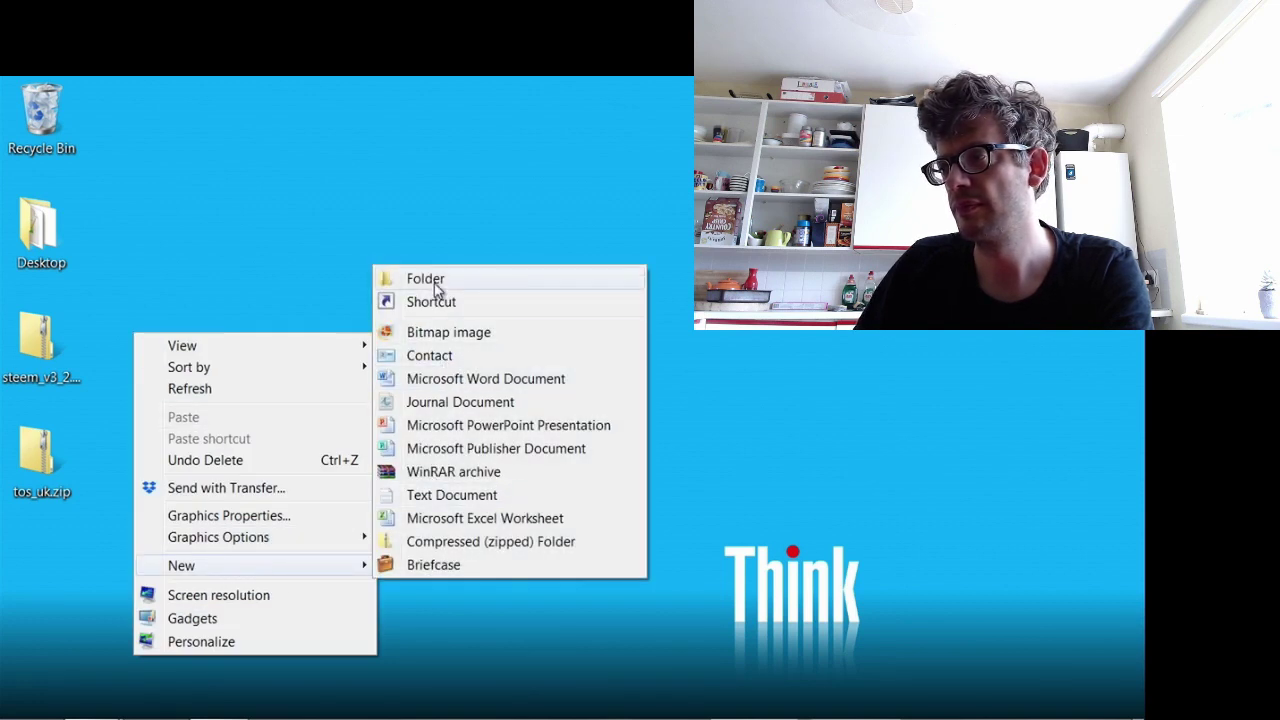
{"action": "left_click", "coordinate": [434, 282]}
{"action": "type", "text": "Steem"}
{"action": "key", "text": "Return"}
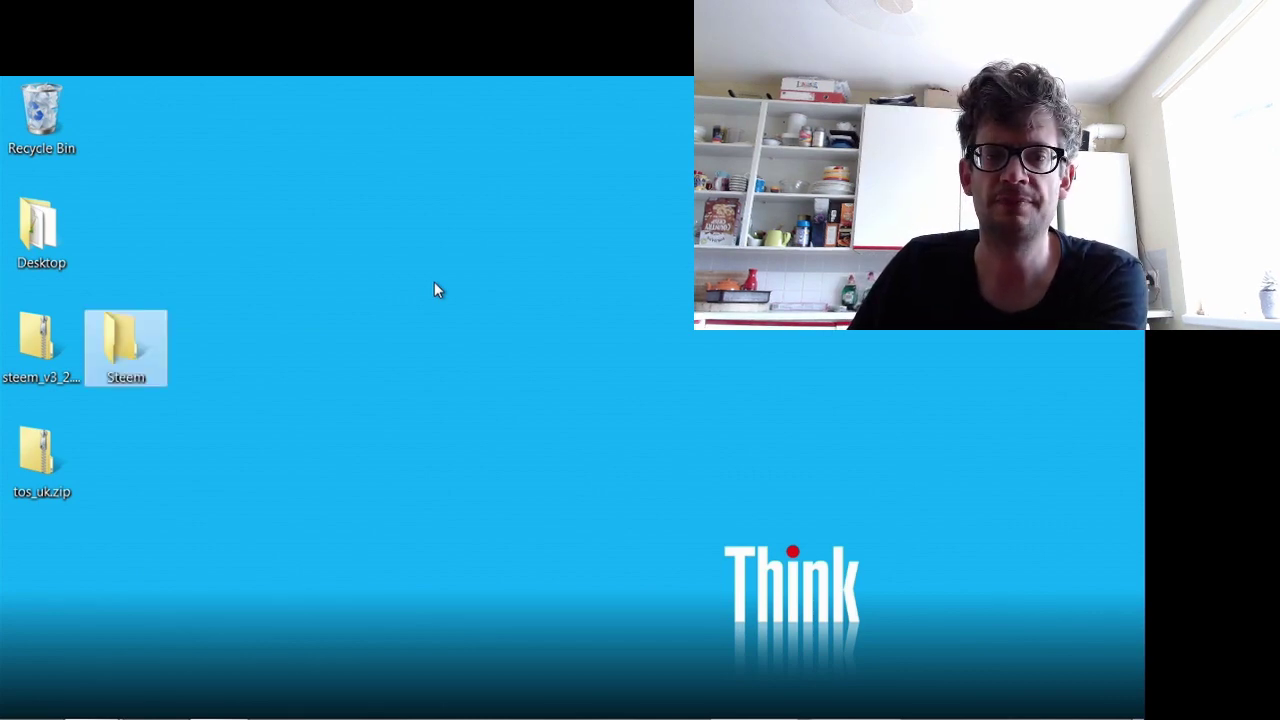
Copy all the contents of steem_v3_2.zip into the Steem folder on the desktop and close the archive.
{"action": "double_click", "coordinate": [50, 343]}
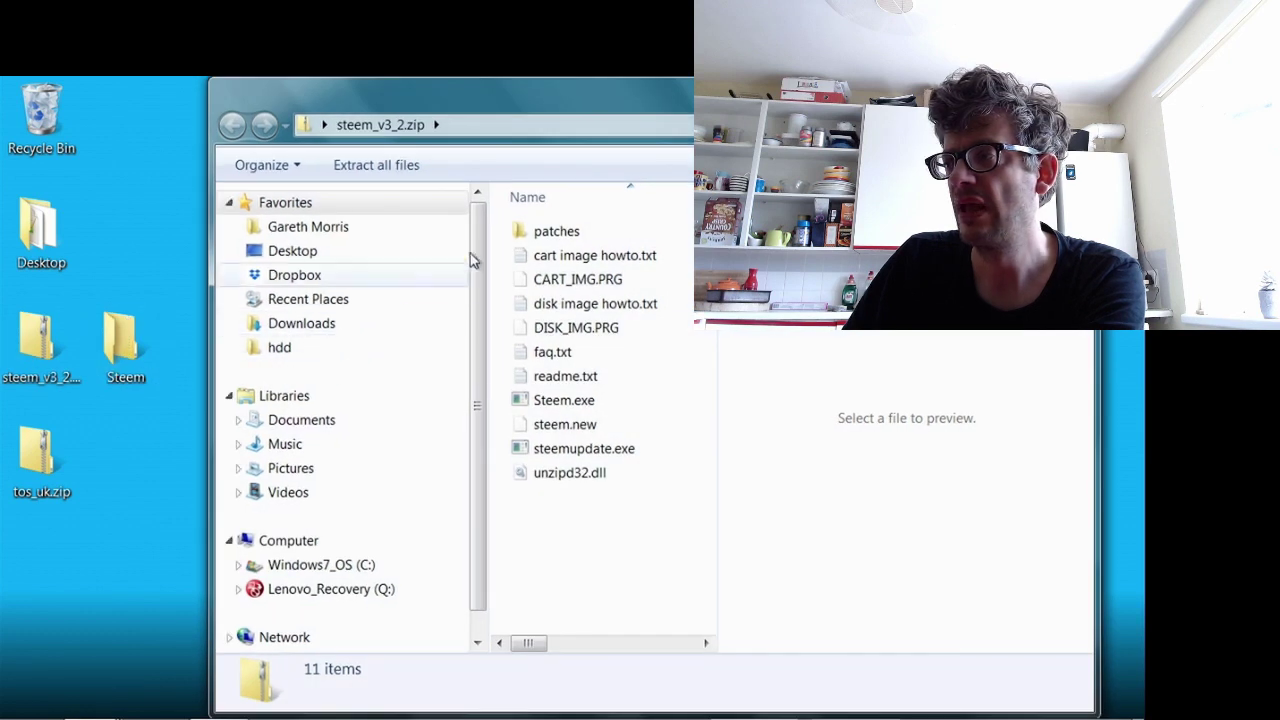
{"action": "left_click", "coordinate": [556, 232]}
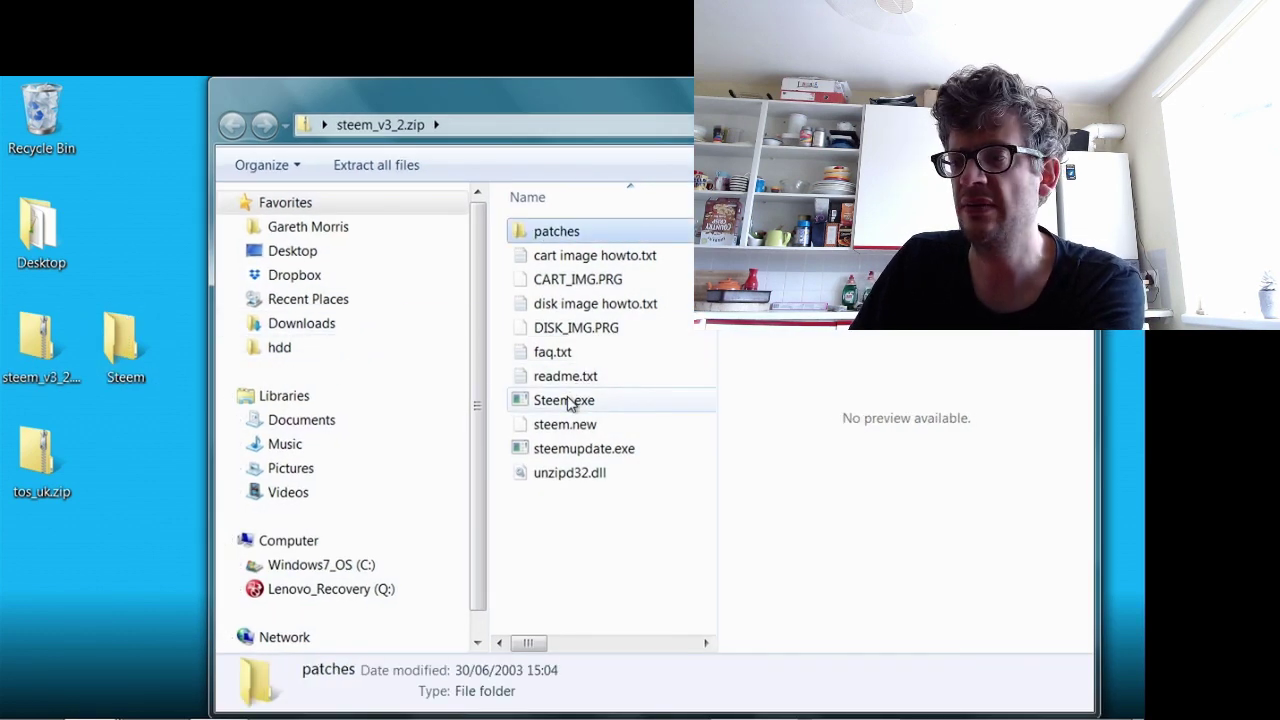
{"action": "left_click", "coordinate": [562, 473], "text": "shift"}
{"action": "left_click_drag", "start_coordinate": [560, 424], "coordinate": [125, 368]}
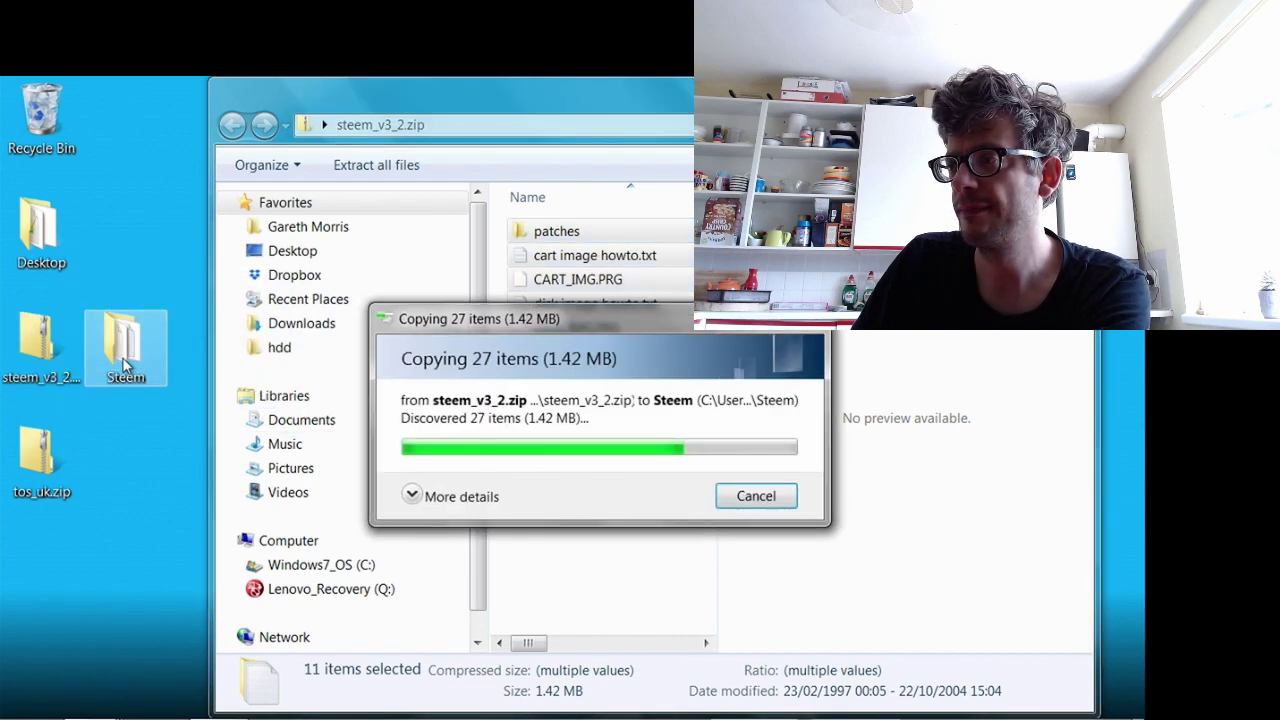
{"action": "key", "text": "alt+F4"}
Copy Tos102.img and Tos206.img from tos_uk.zip into the Steem folder and close the archive.
{"action": "double_click", "coordinate": [38, 455]}
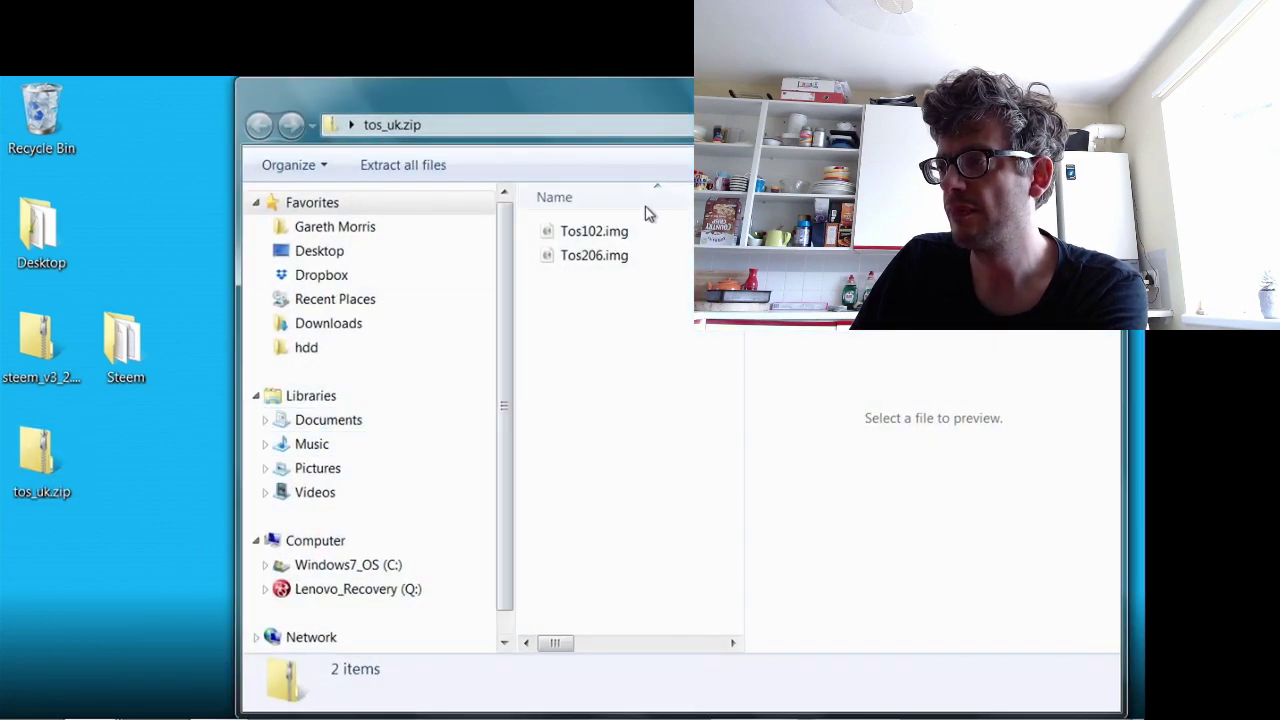
{"action": "left_click", "coordinate": [610, 231]}
{"action": "left_click", "coordinate": [620, 256], "text": "shift"}
{"action": "left_click_drag", "start_coordinate": [586, 253], "coordinate": [118, 355]}
{"action": "left_click", "coordinate": [543, 391]}
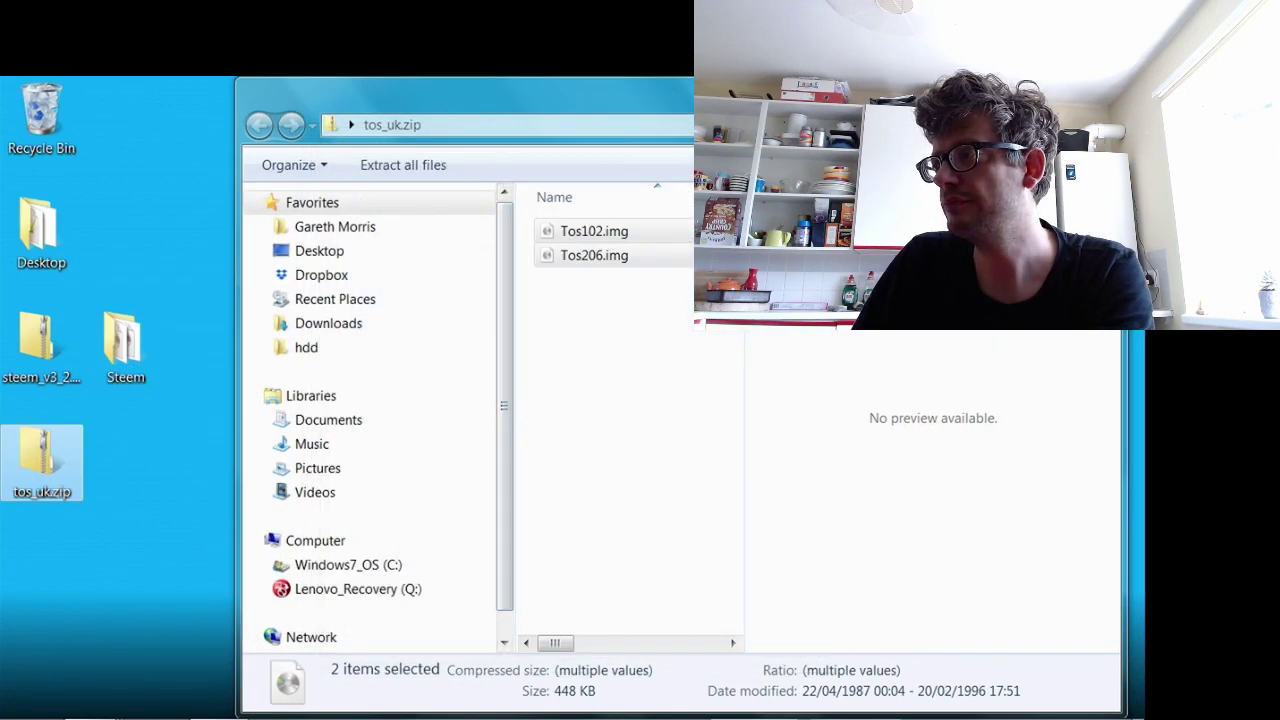
{"action": "key", "text": "alt+F4"}
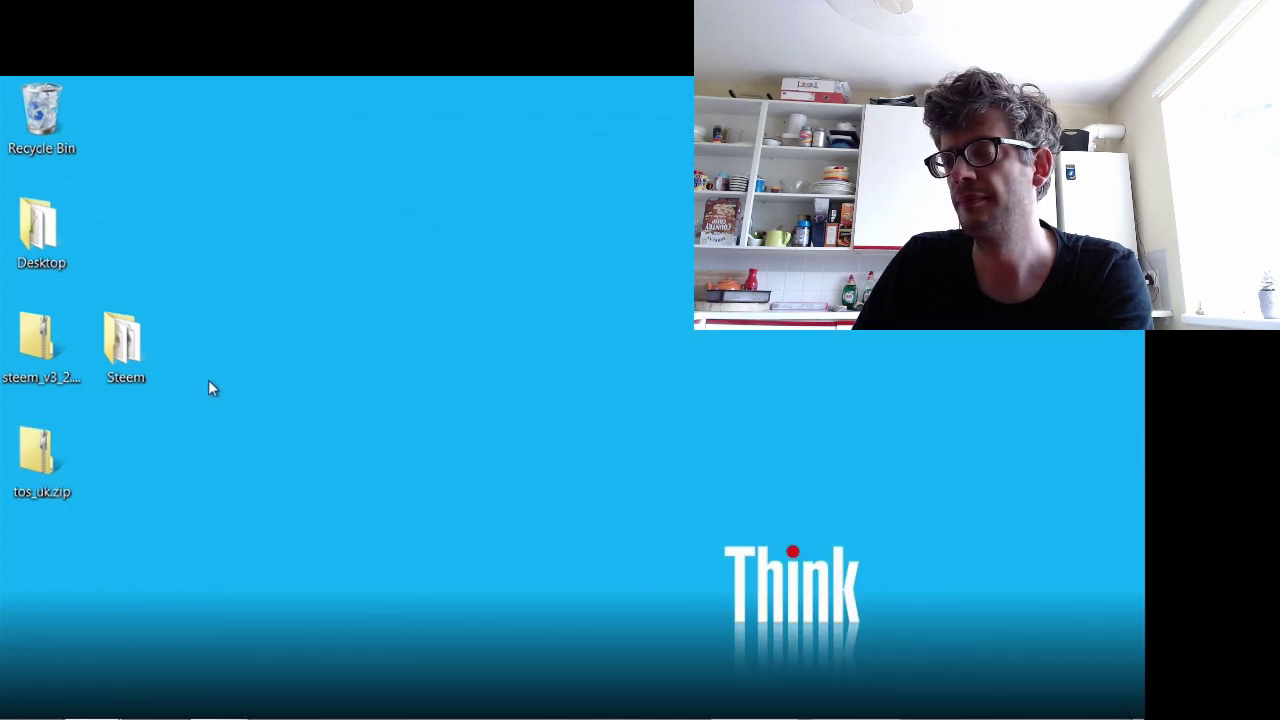
Run Steem.exe from the Steem folder, allowing it past the security warning, and decline the Start Menu shortcut.
{"action": "double_click", "coordinate": [138, 350]}
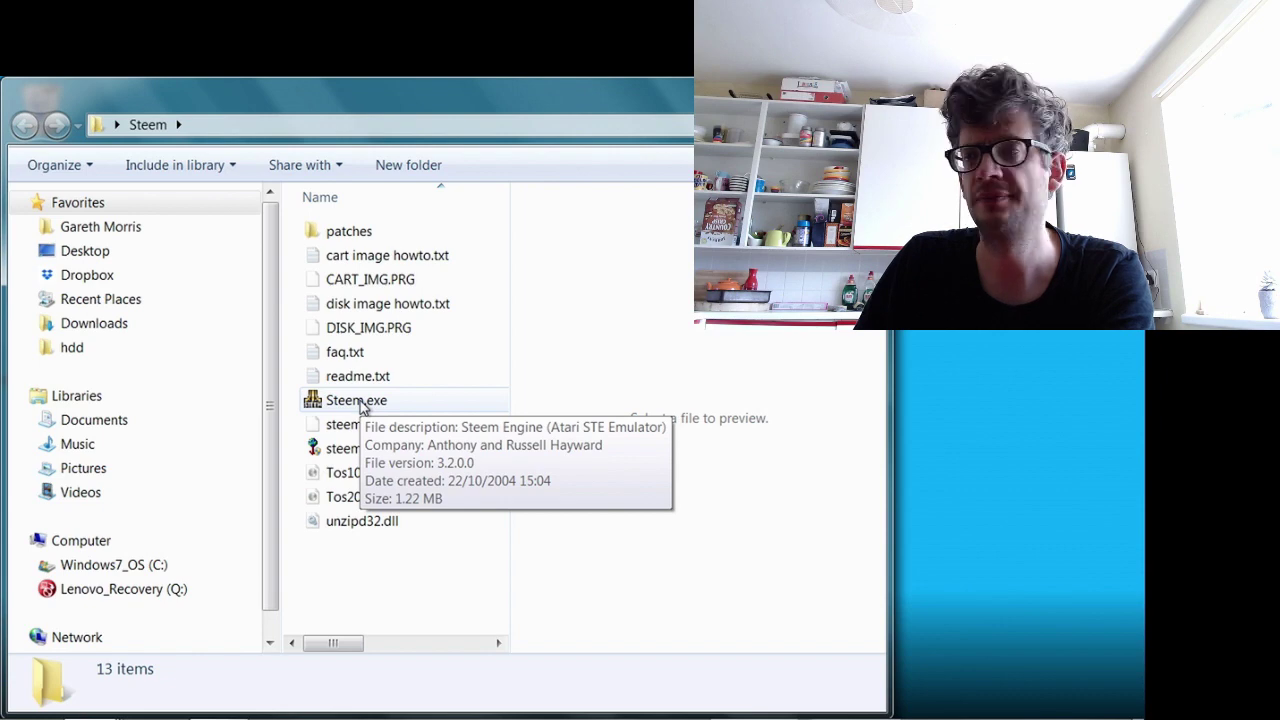
{"action": "double_click", "coordinate": [361, 402]}
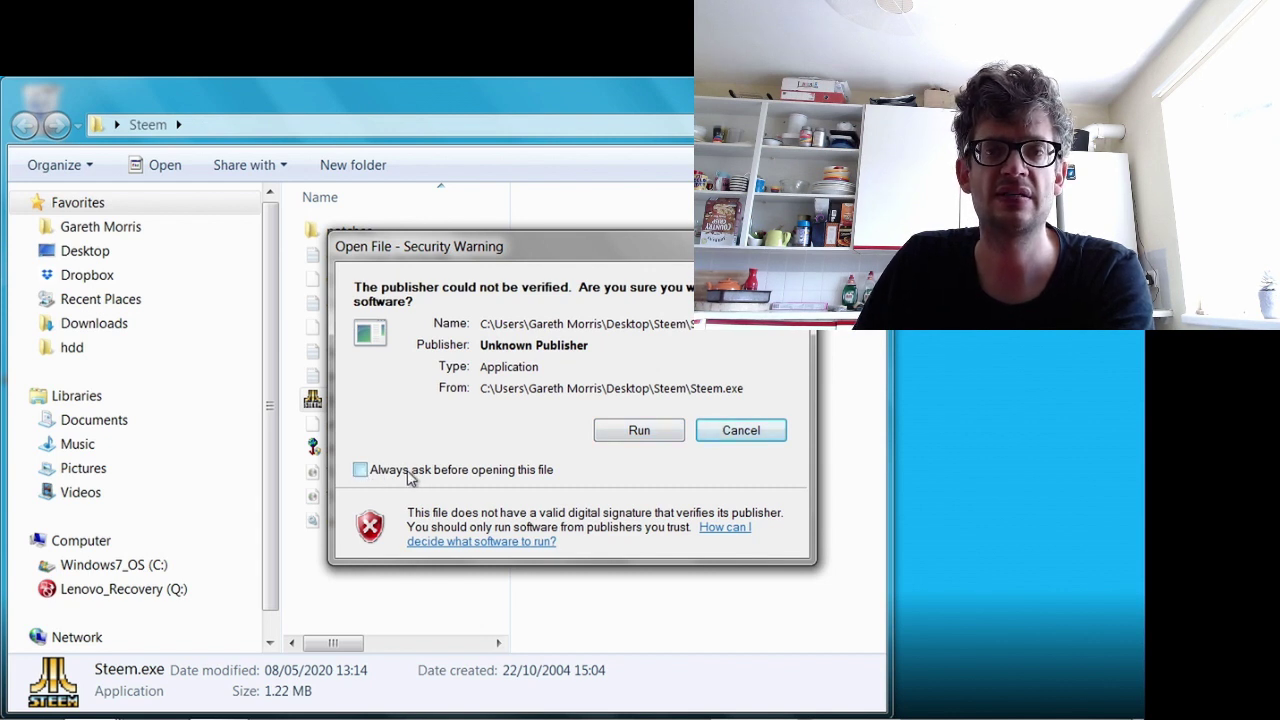
{"action": "left_click", "coordinate": [630, 436]}
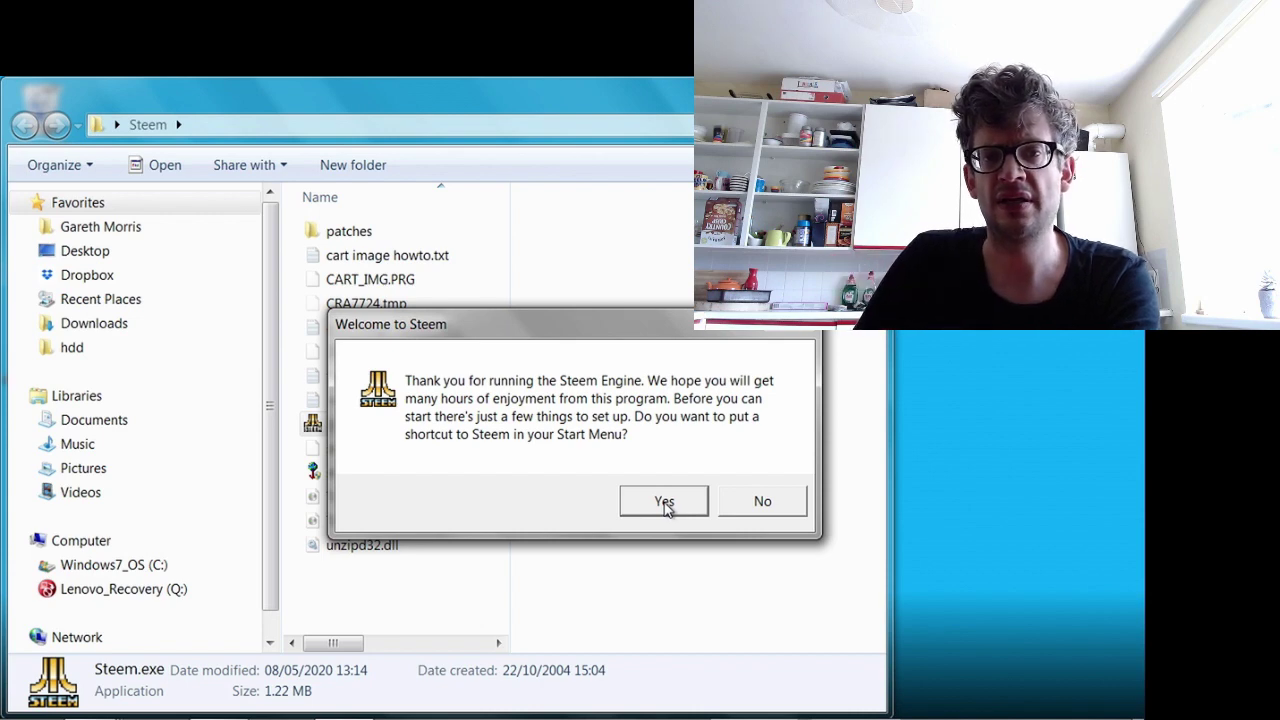
{"action": "left_click", "coordinate": [757, 504]}
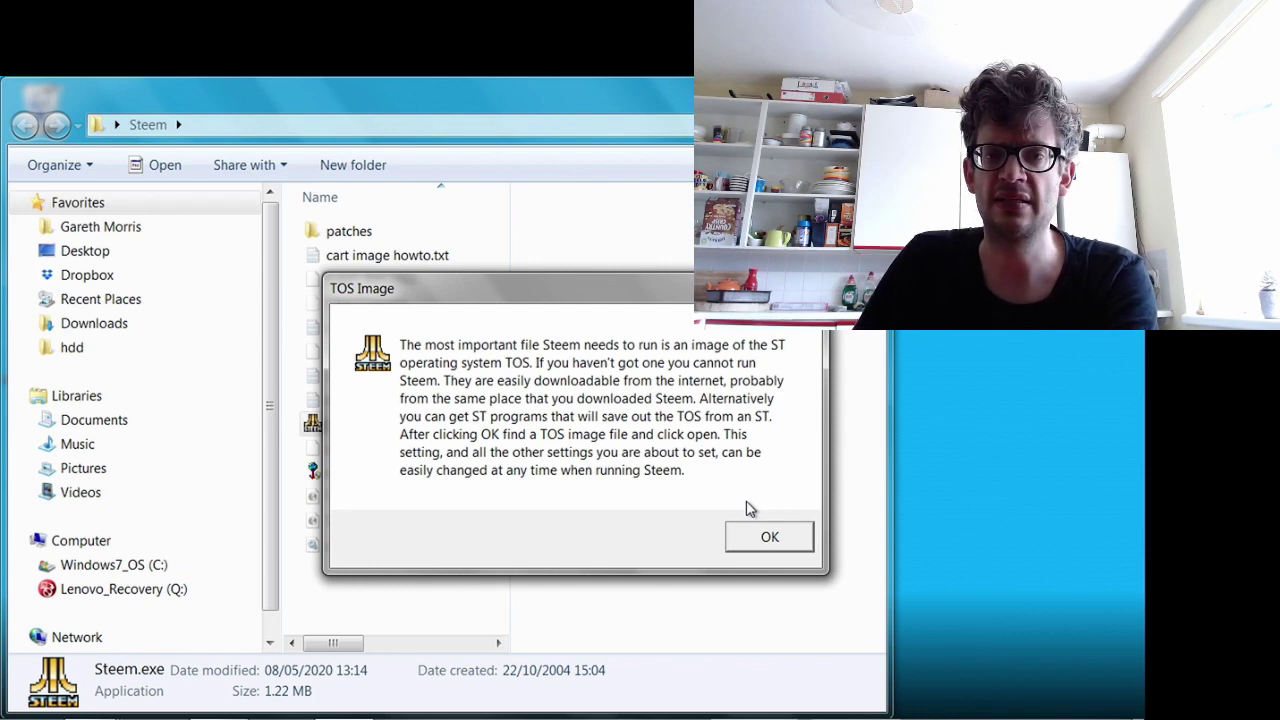
Choose Tos206.img as the TOS image and skip setting up the disk image home folder.
{"action": "left_click", "coordinate": [772, 535]}
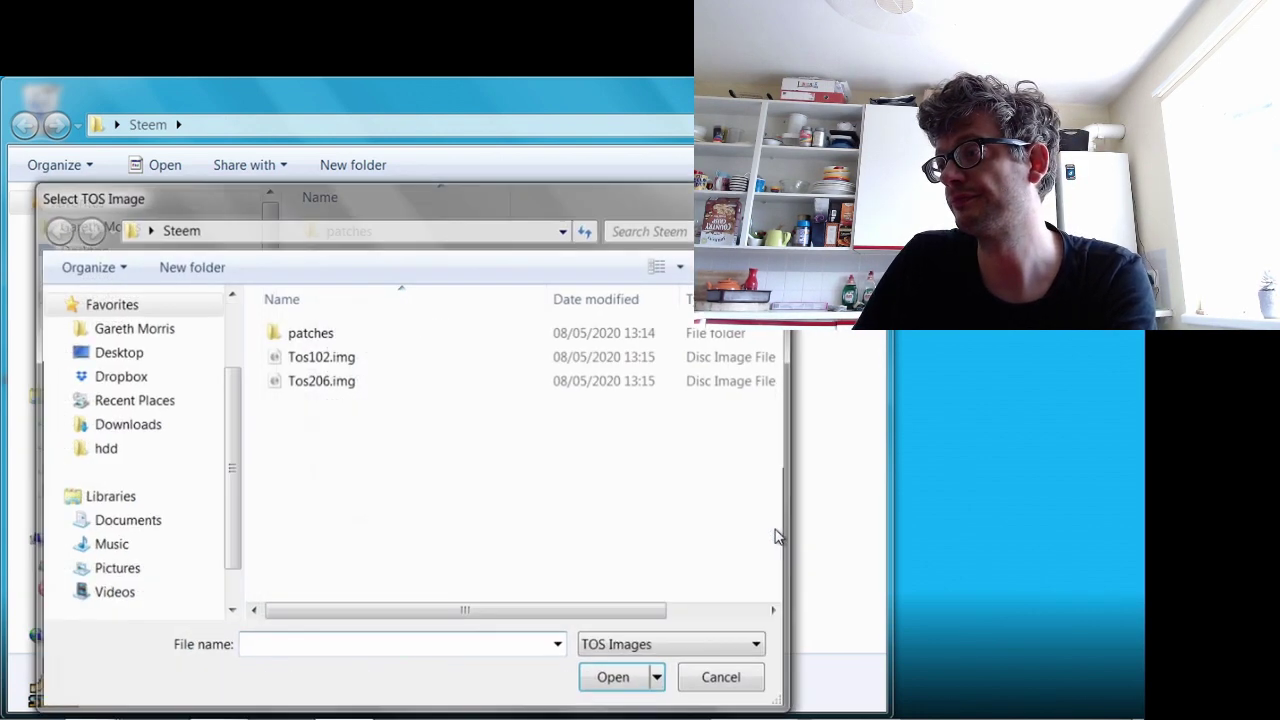
{"action": "left_click", "coordinate": [332, 360]}
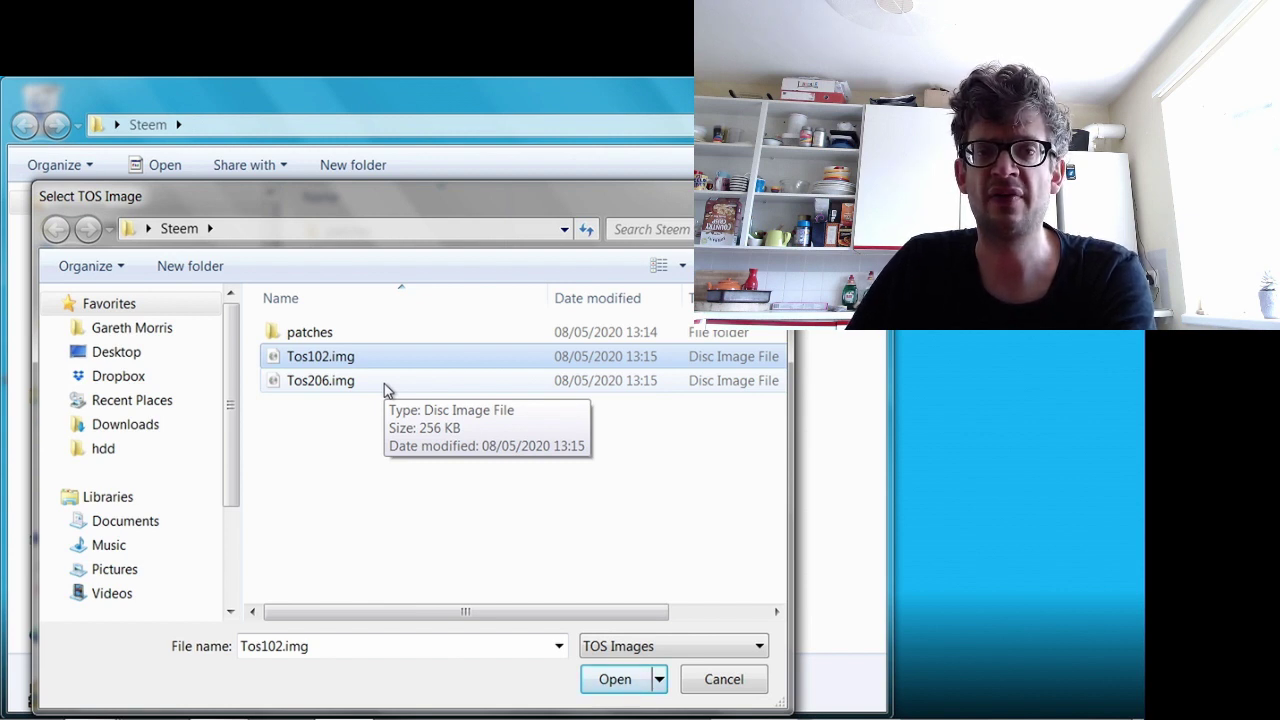
{"action": "left_click", "coordinate": [361, 388]}
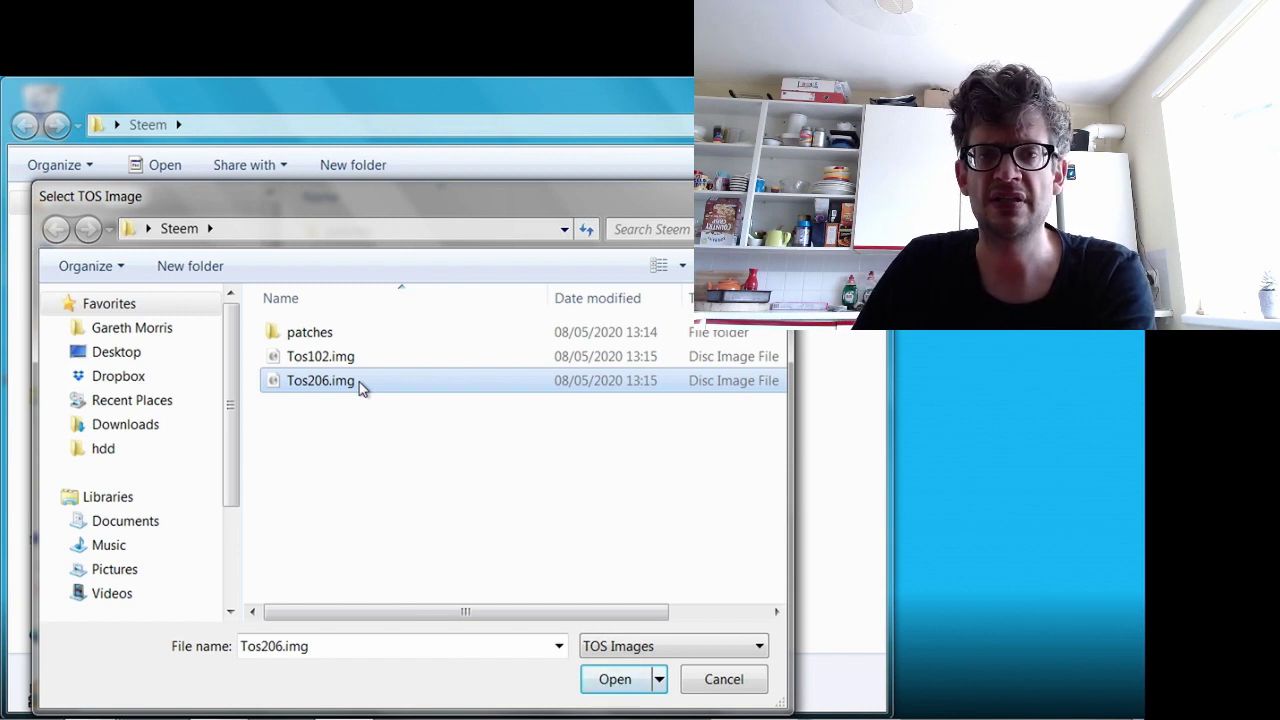
{"action": "left_click", "coordinate": [372, 362]}
{"action": "left_click", "coordinate": [374, 382]}
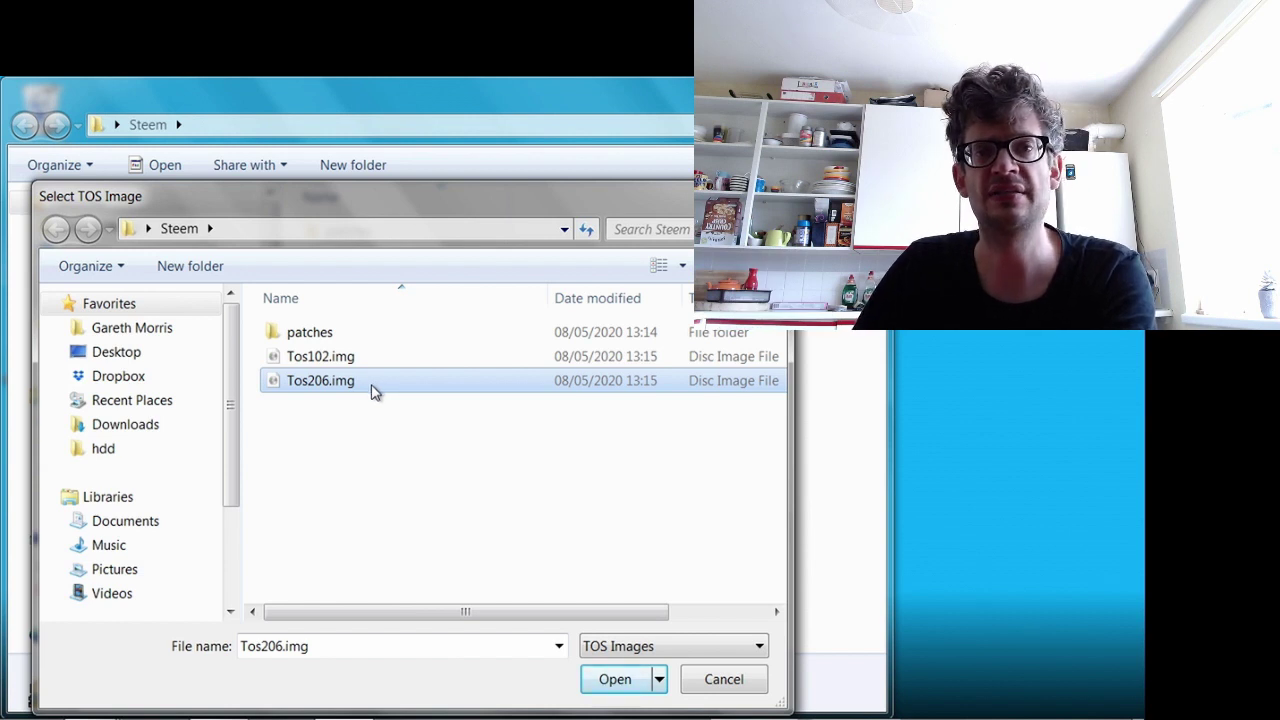
{"action": "left_click", "coordinate": [612, 680]}
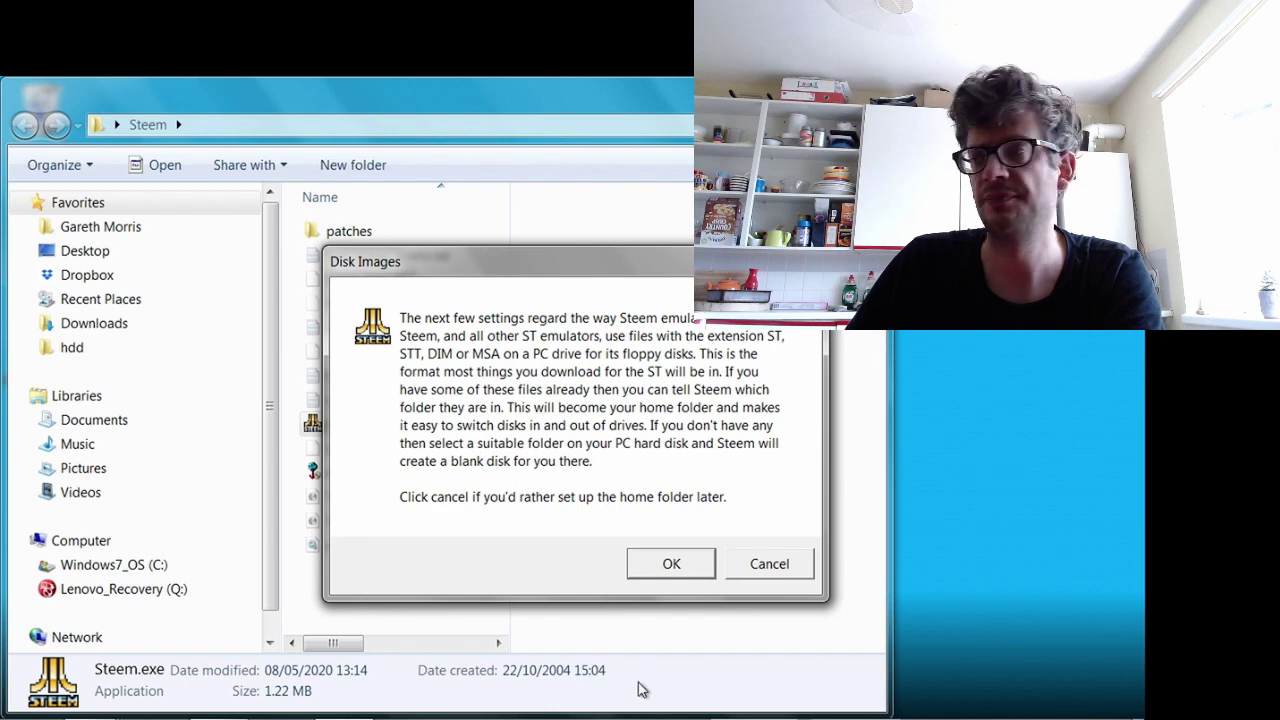
{"action": "left_click", "coordinate": [769, 565]}
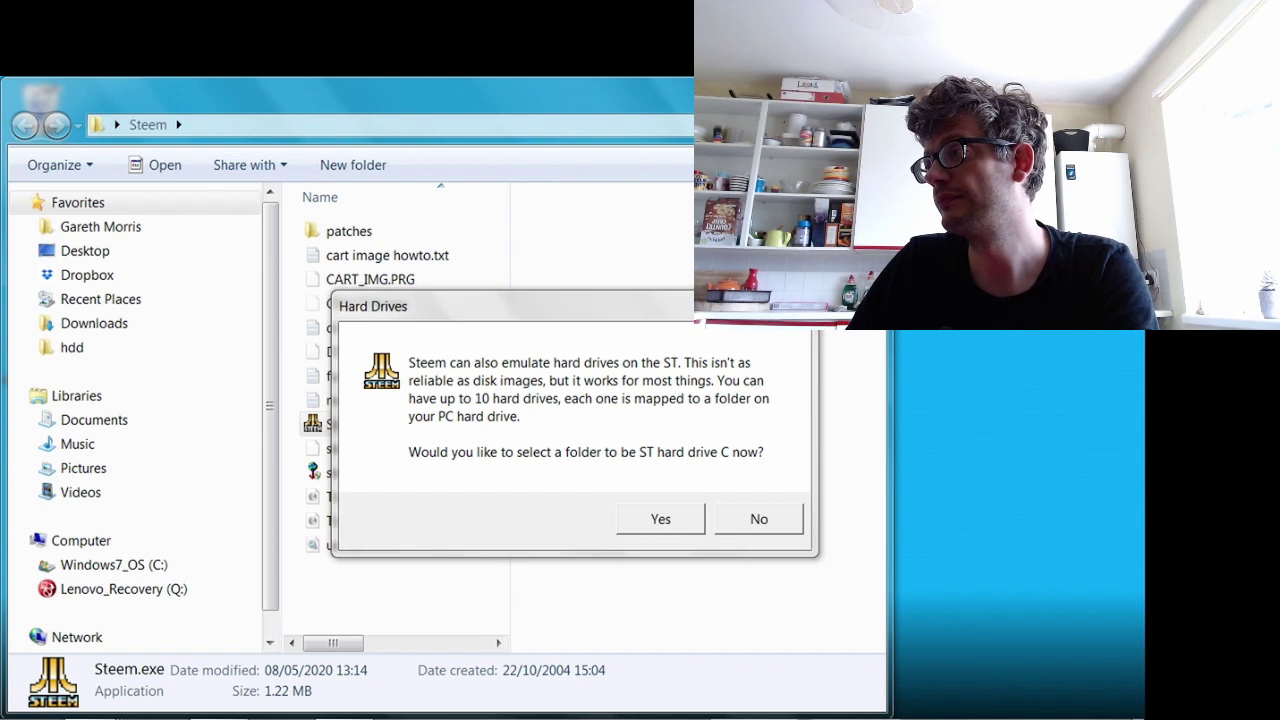
Create a new folder named Atari HDD on the Windows desktop.
{"action": "right_click", "coordinate": [902, 172]}
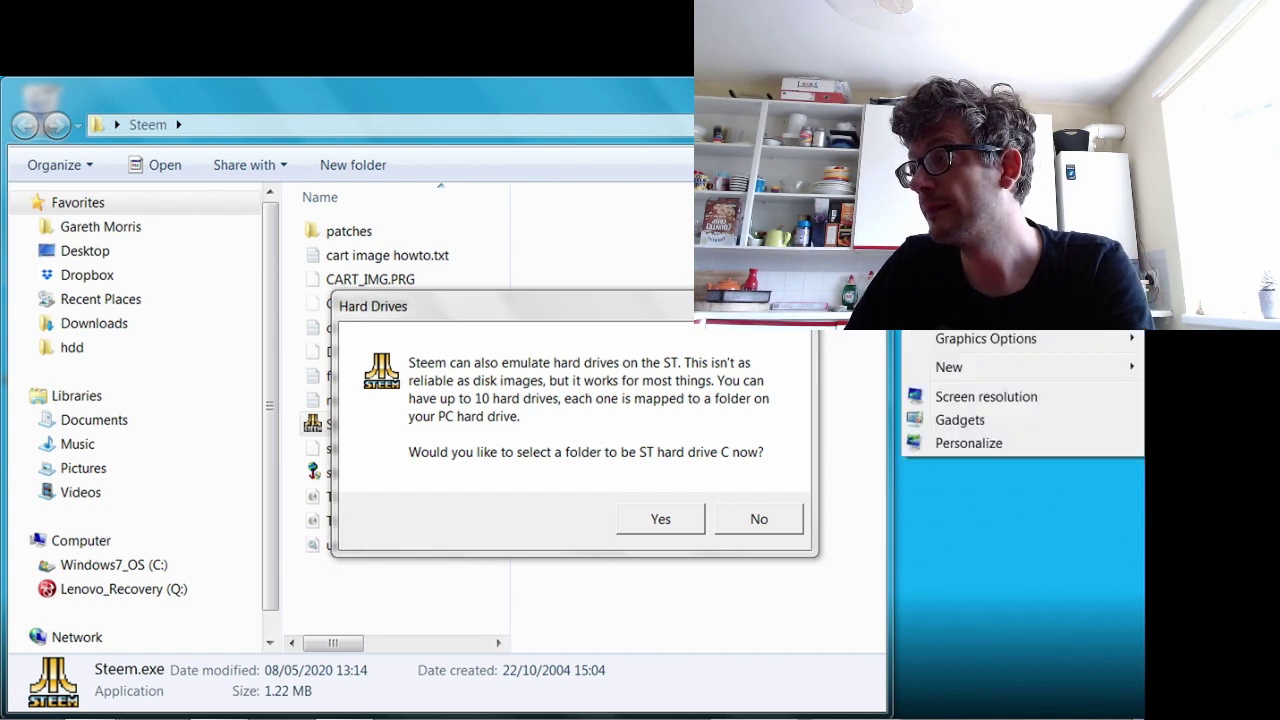
{"action": "mouse_move", "coordinate": [1005, 369]}
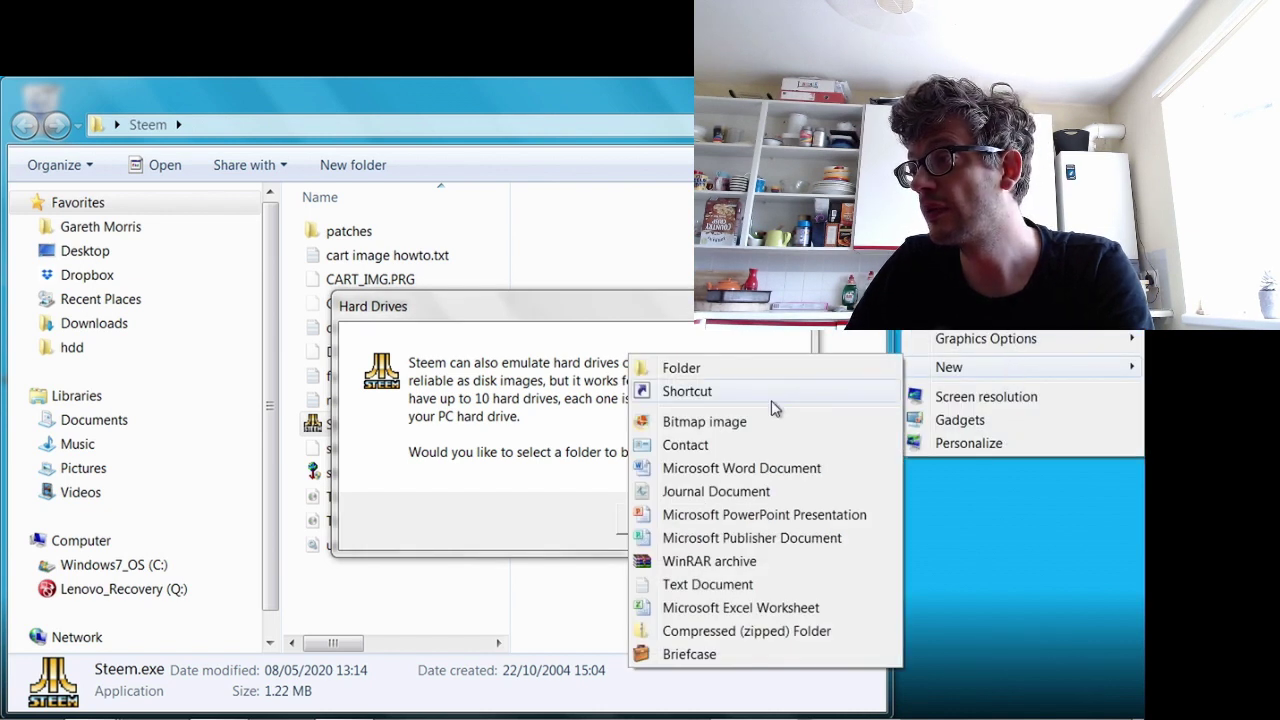
{"action": "left_click", "coordinate": [753, 373]}
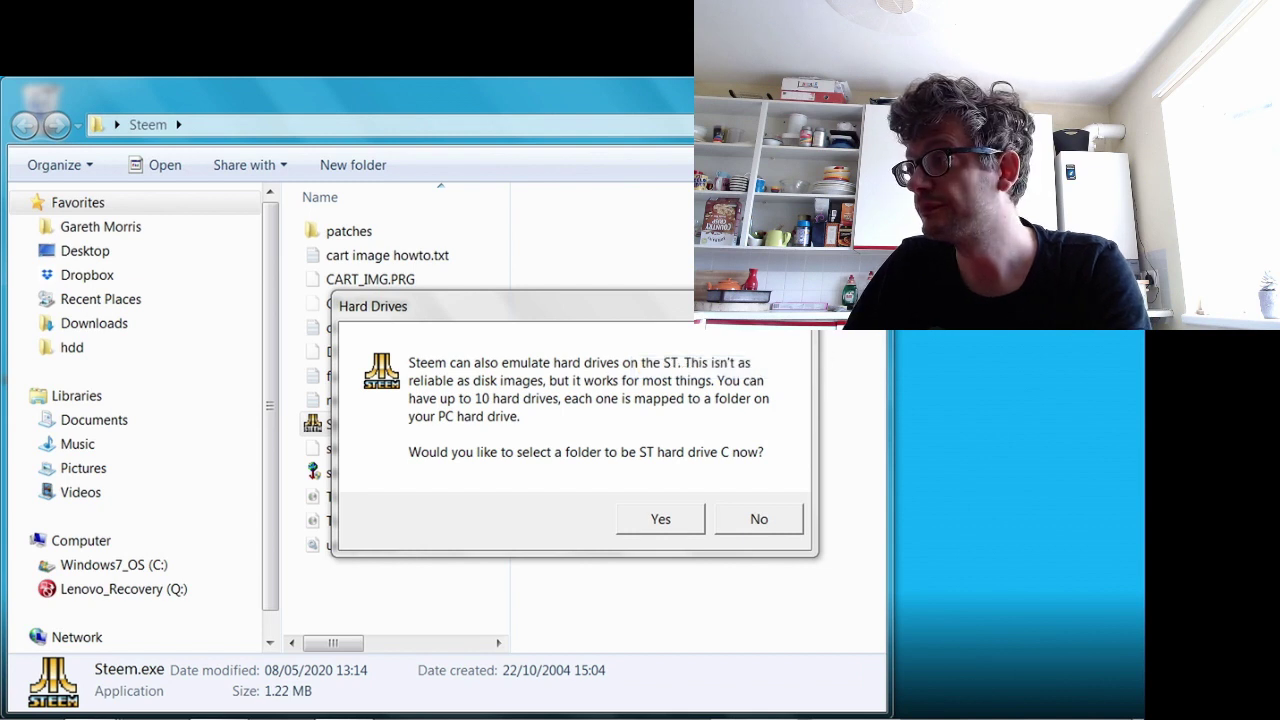
{"action": "left_click", "coordinate": [1070, 620]}
{"action": "right_click", "coordinate": [1068, 615]}
{"action": "left_click", "coordinate": [882, 679]}
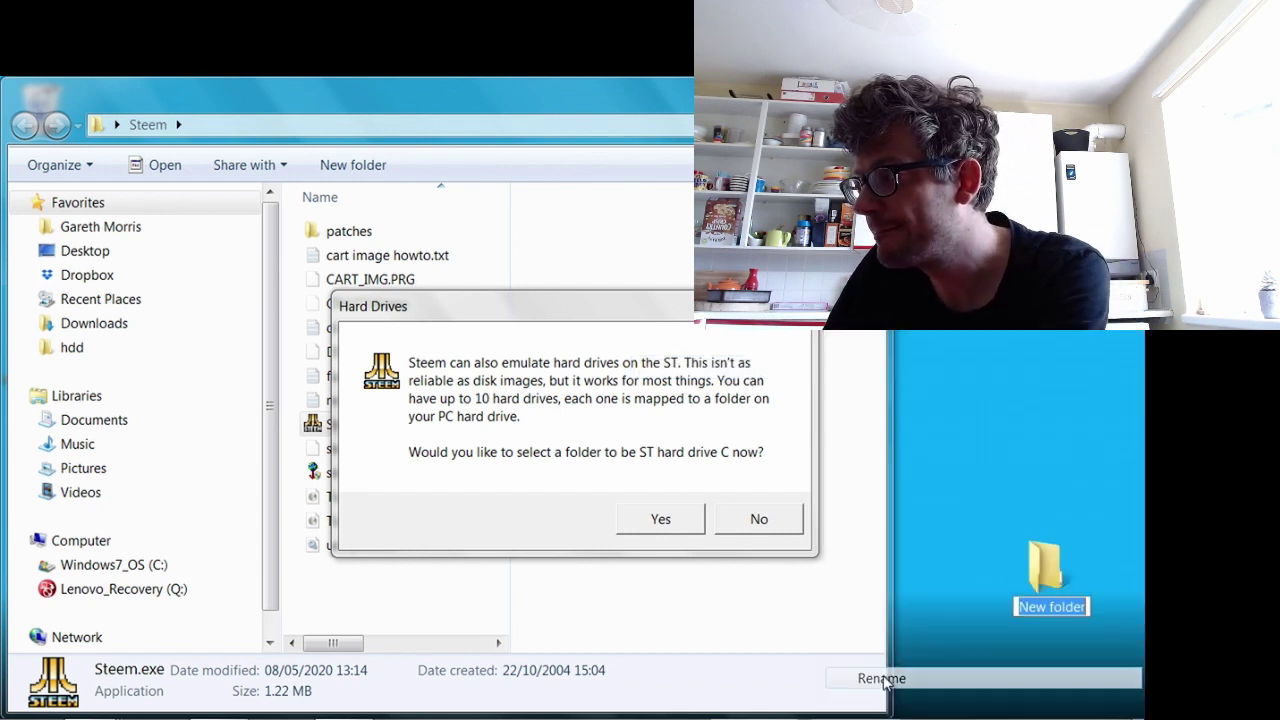
{"action": "type", "text": "Atari HDD"}
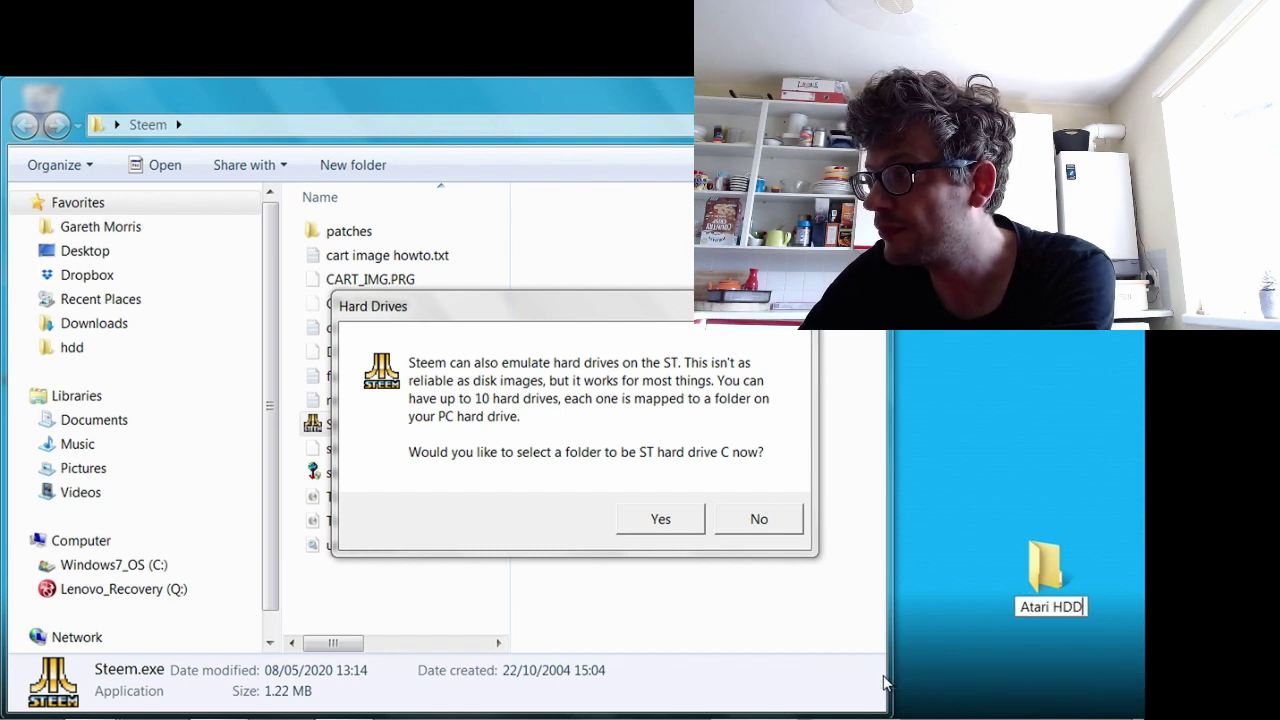
{"action": "key", "text": "Return"}
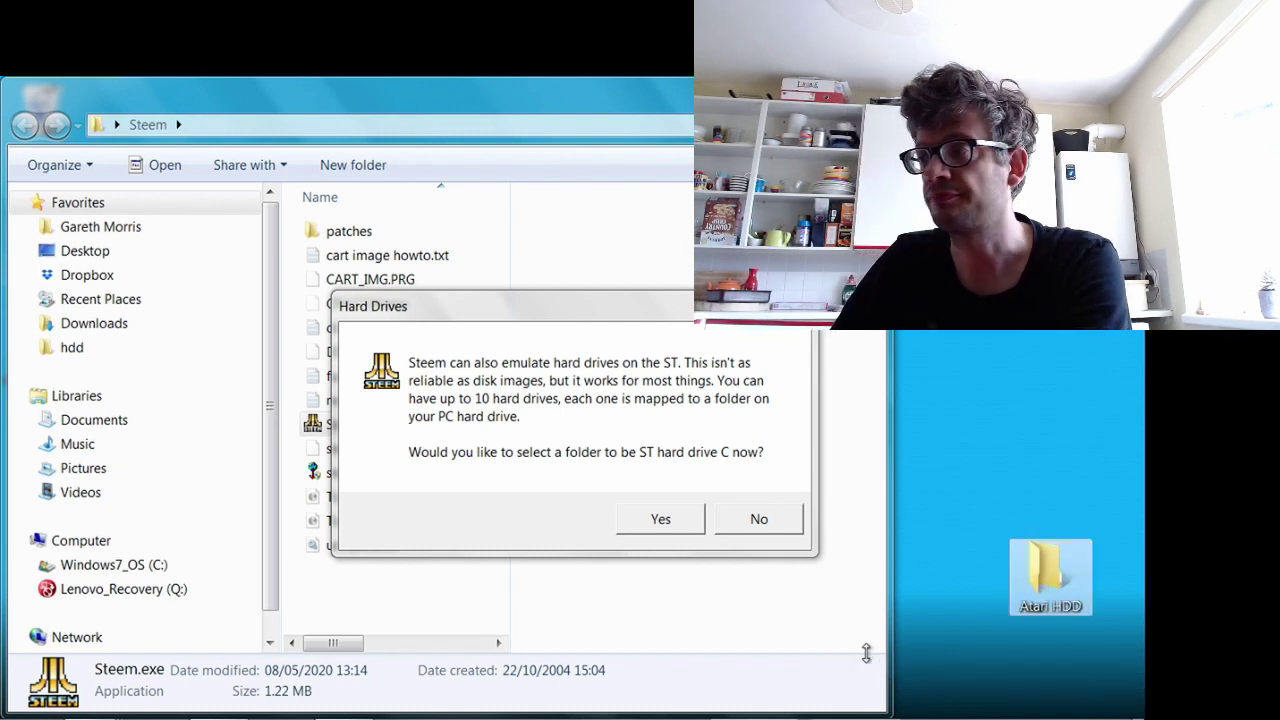
Assign the desktop's Atari HDD folder as ST hard drive C, decline drive D, finish the setup and refuse SteemUpdate.exe permission.
{"action": "left_click", "coordinate": [651, 519]}
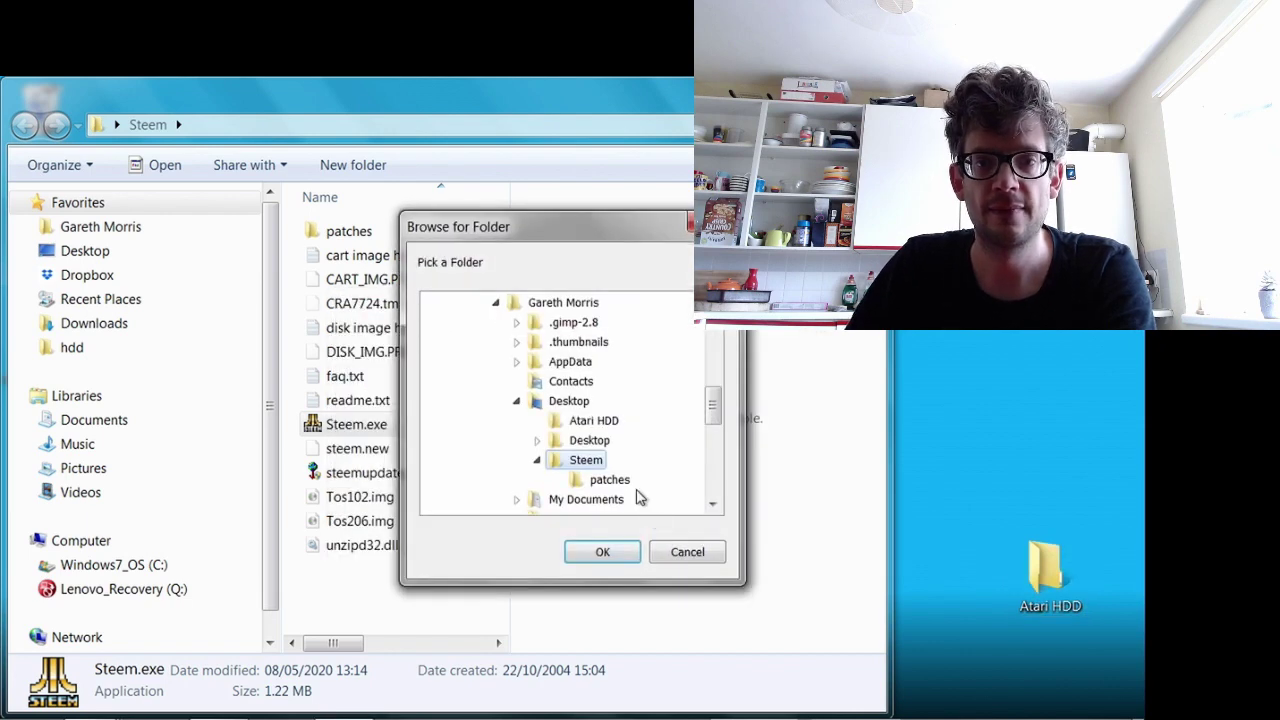
{"action": "left_click", "coordinate": [613, 425]}
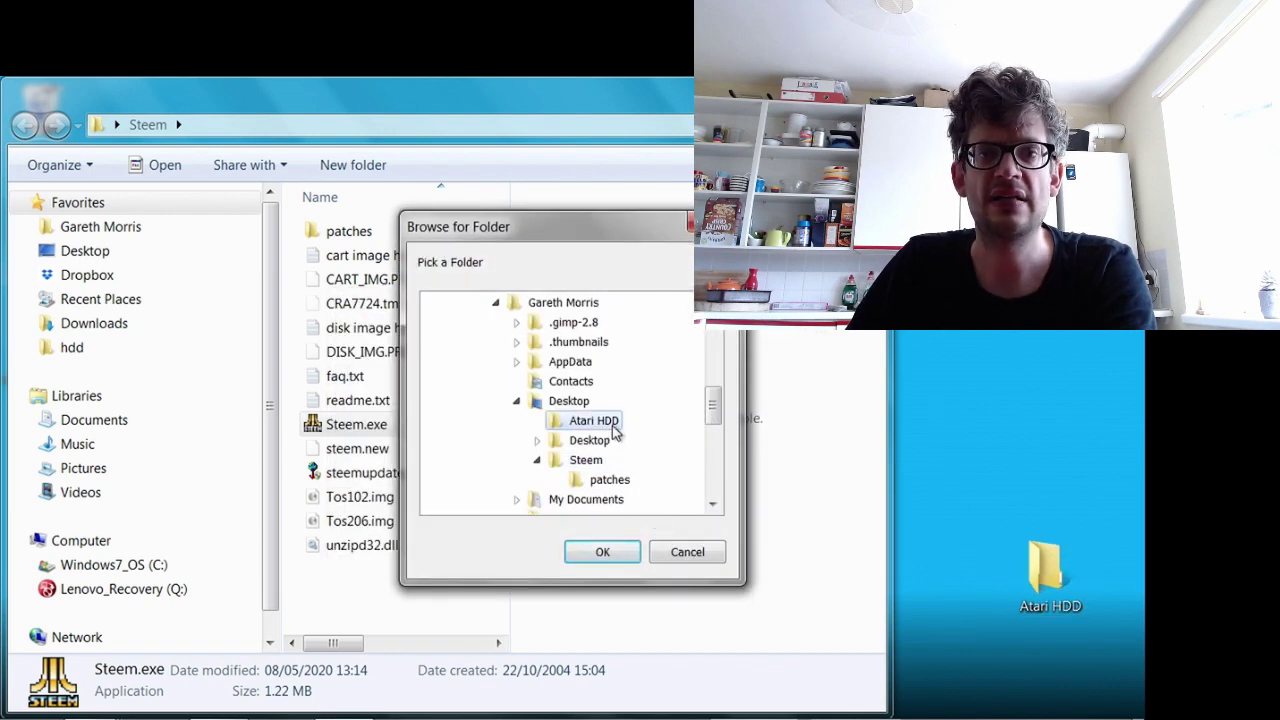
{"action": "left_click", "coordinate": [601, 554]}
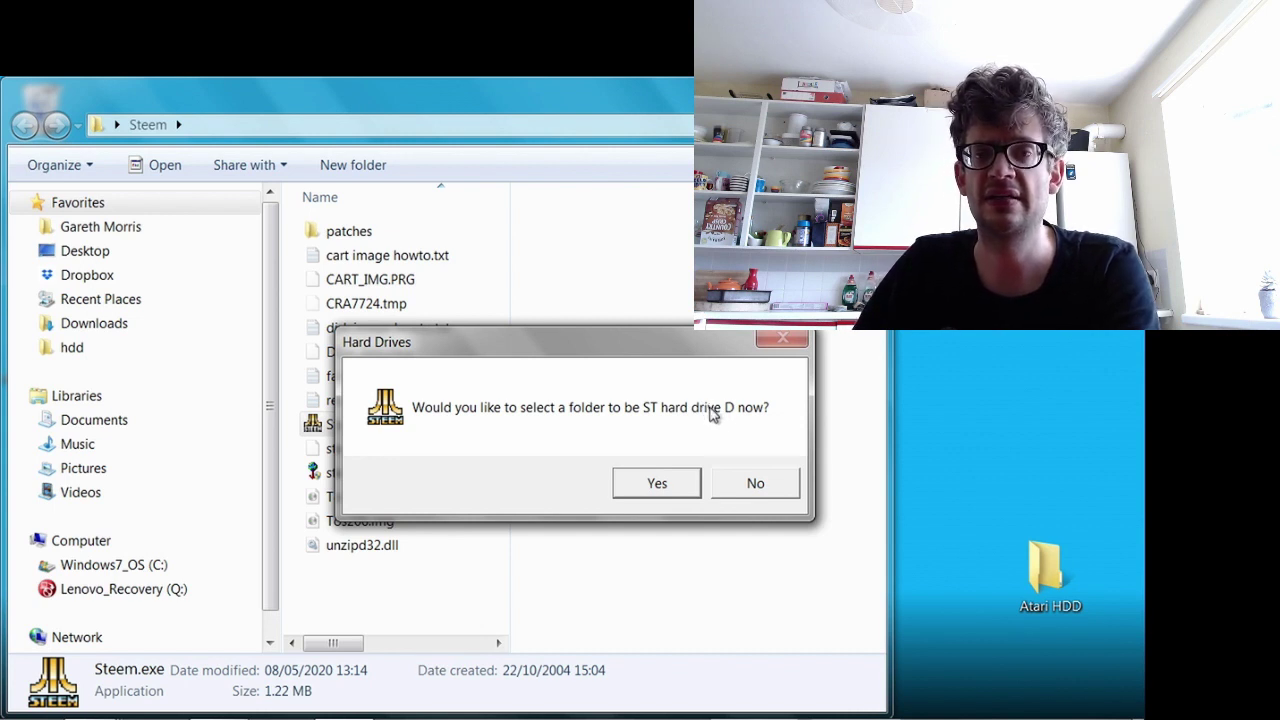
{"action": "left_click", "coordinate": [753, 487]}
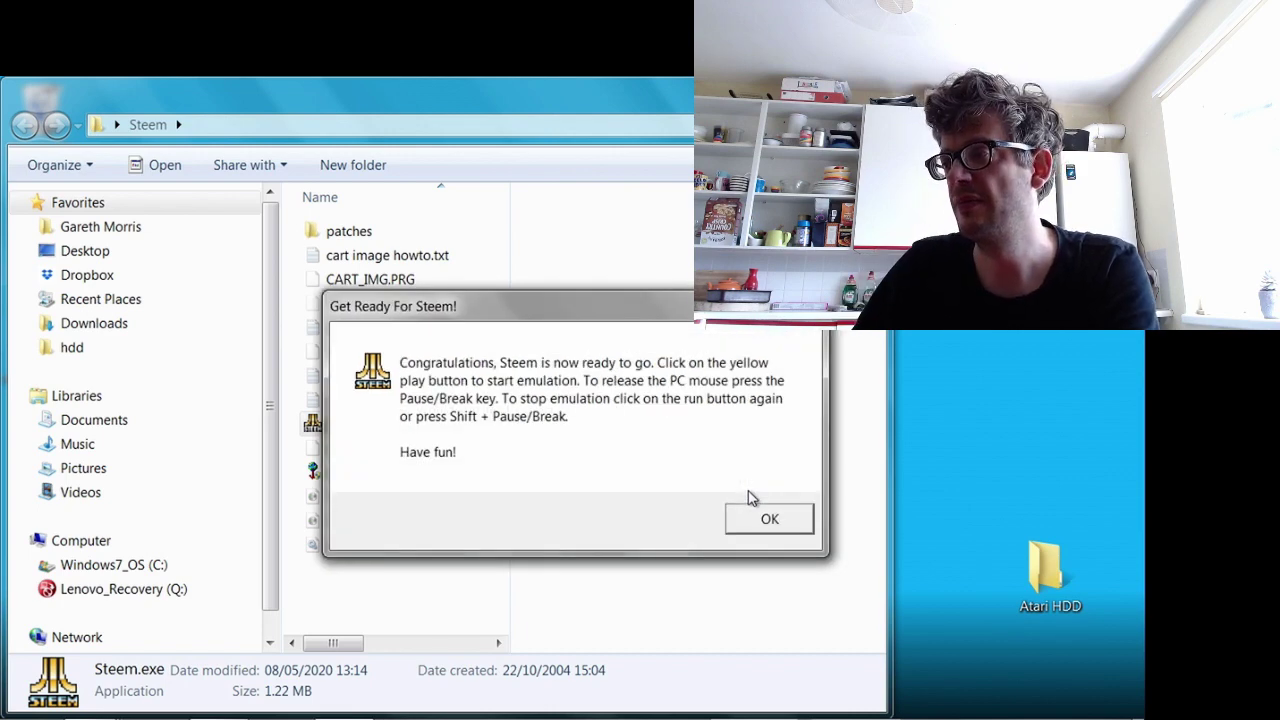
{"action": "left_click", "coordinate": [768, 522]}
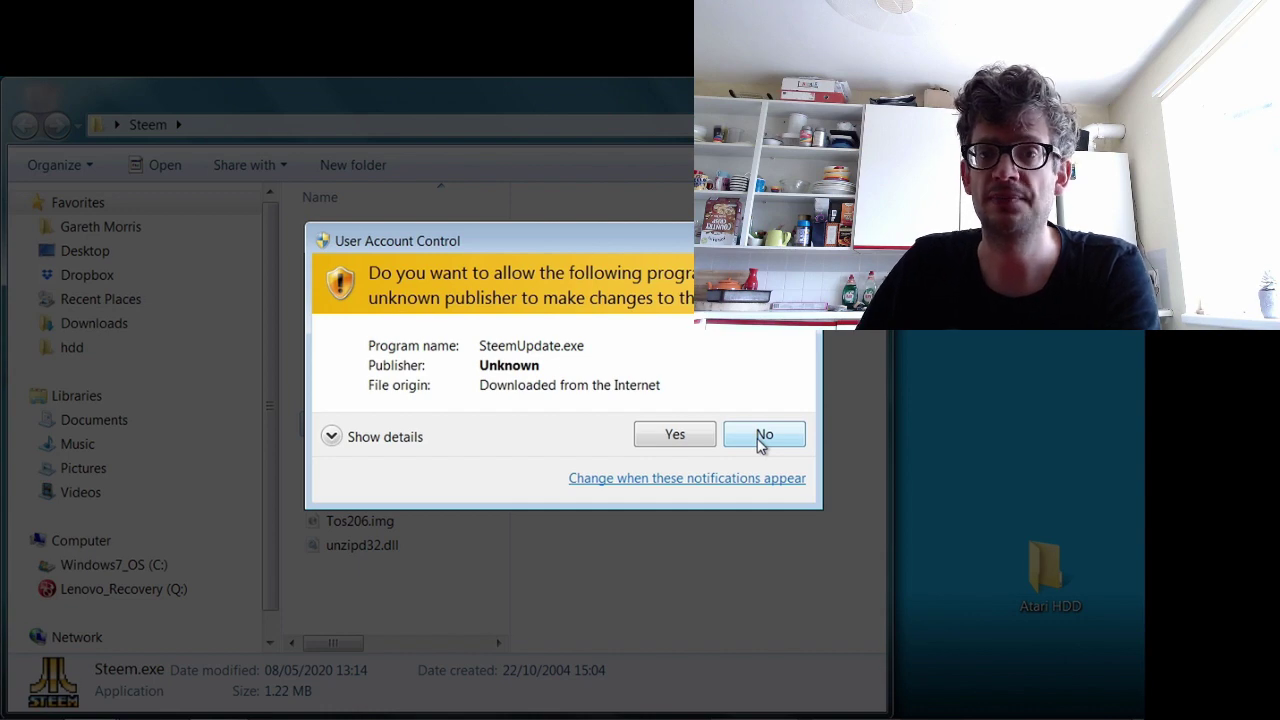
{"action": "left_click", "coordinate": [760, 438]}
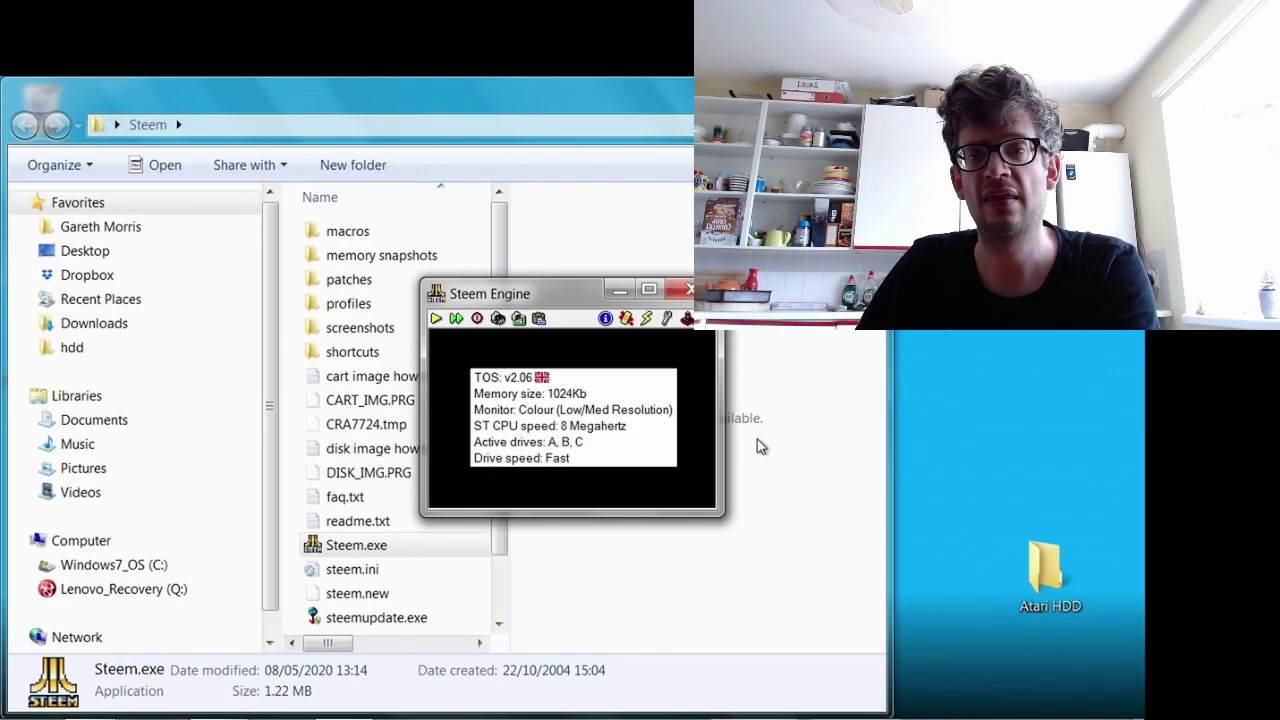
Clear away the Steem folder window and set the emulated machine's memory size to 4 MB in the emulator options.
{"action": "left_click", "coordinate": [866, 88]}
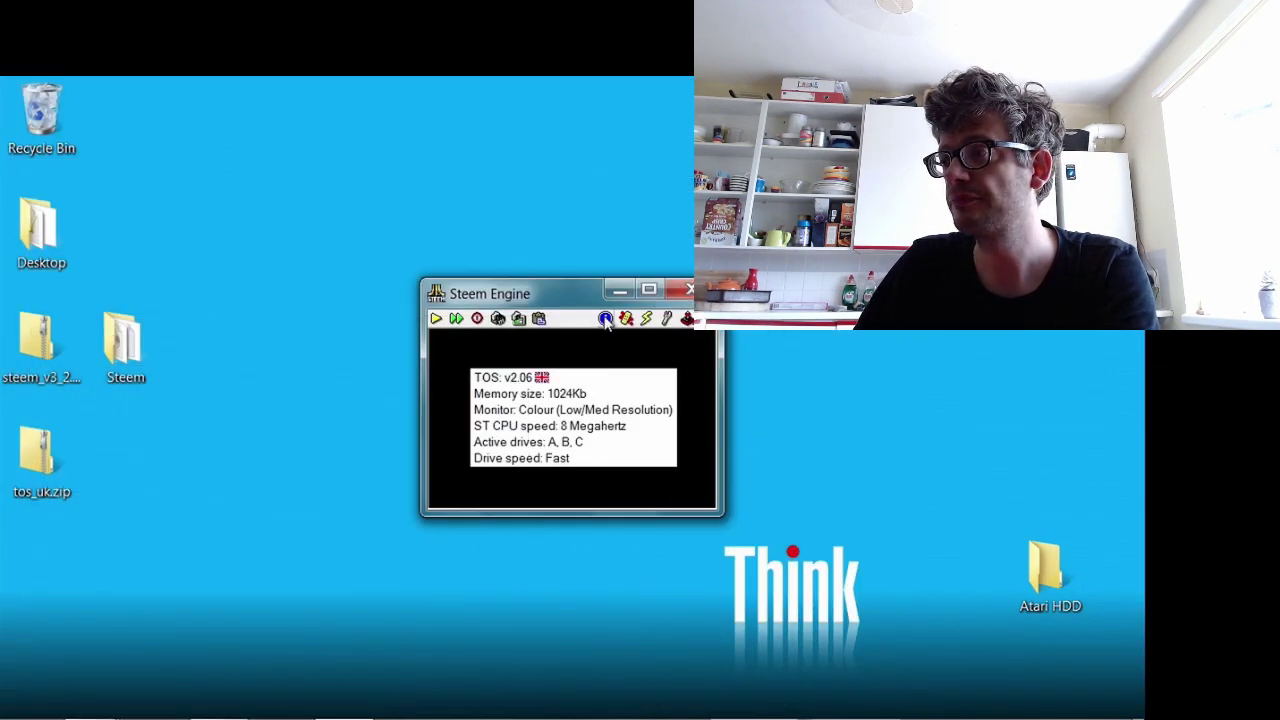
{"action": "left_click_drag", "start_coordinate": [551, 295], "coordinate": [276, 211]}
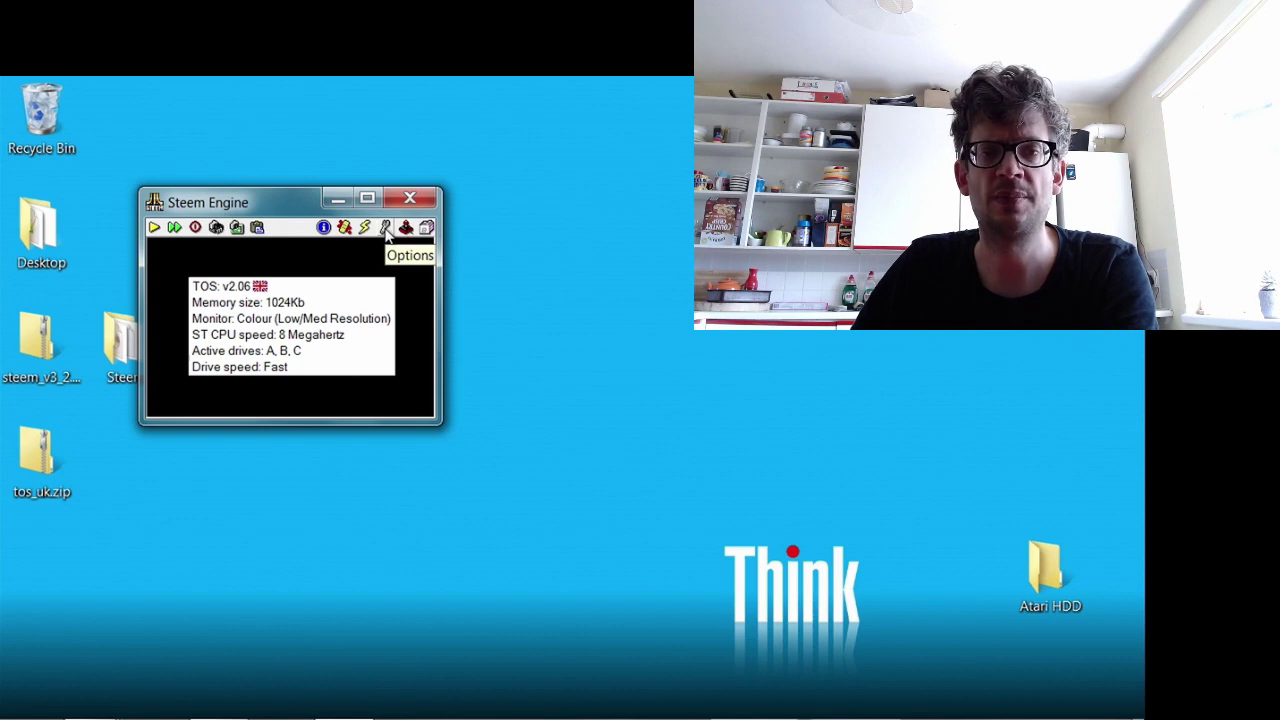
{"action": "left_click", "coordinate": [386, 232]}
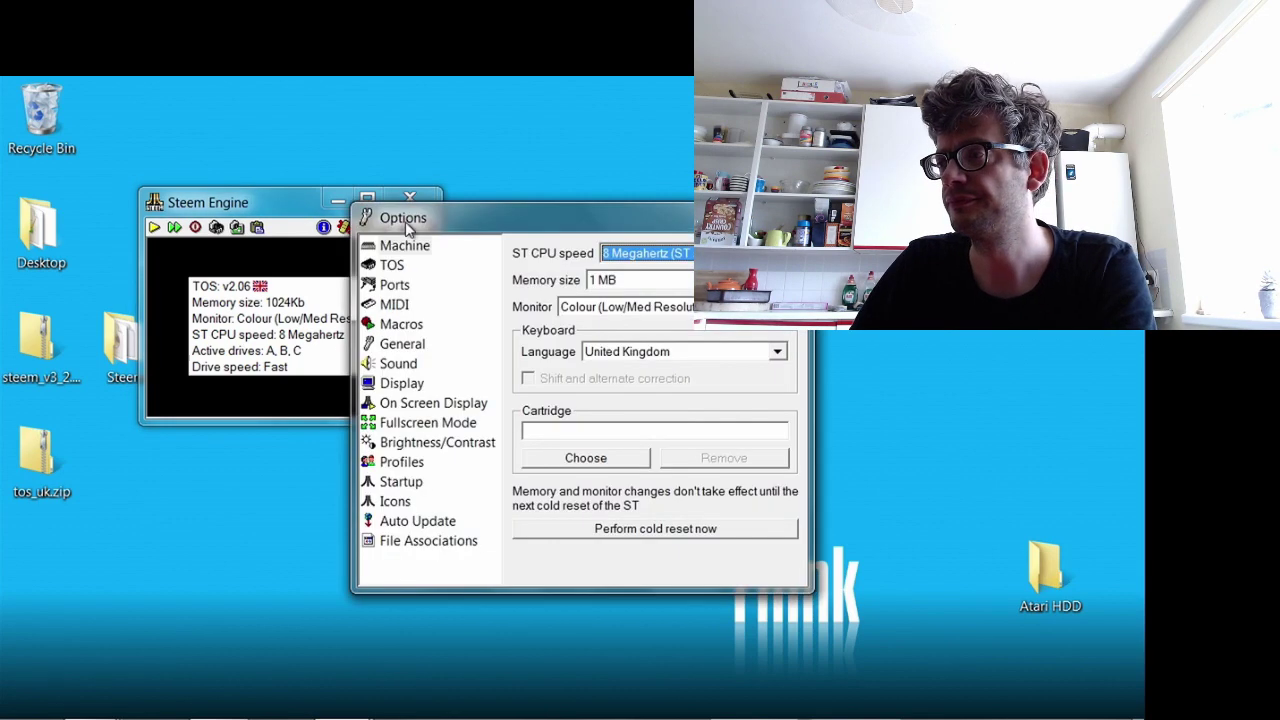
{"action": "left_click_drag", "start_coordinate": [449, 212], "coordinate": [175, 176]}
{"action": "left_click", "coordinate": [140, 208]}
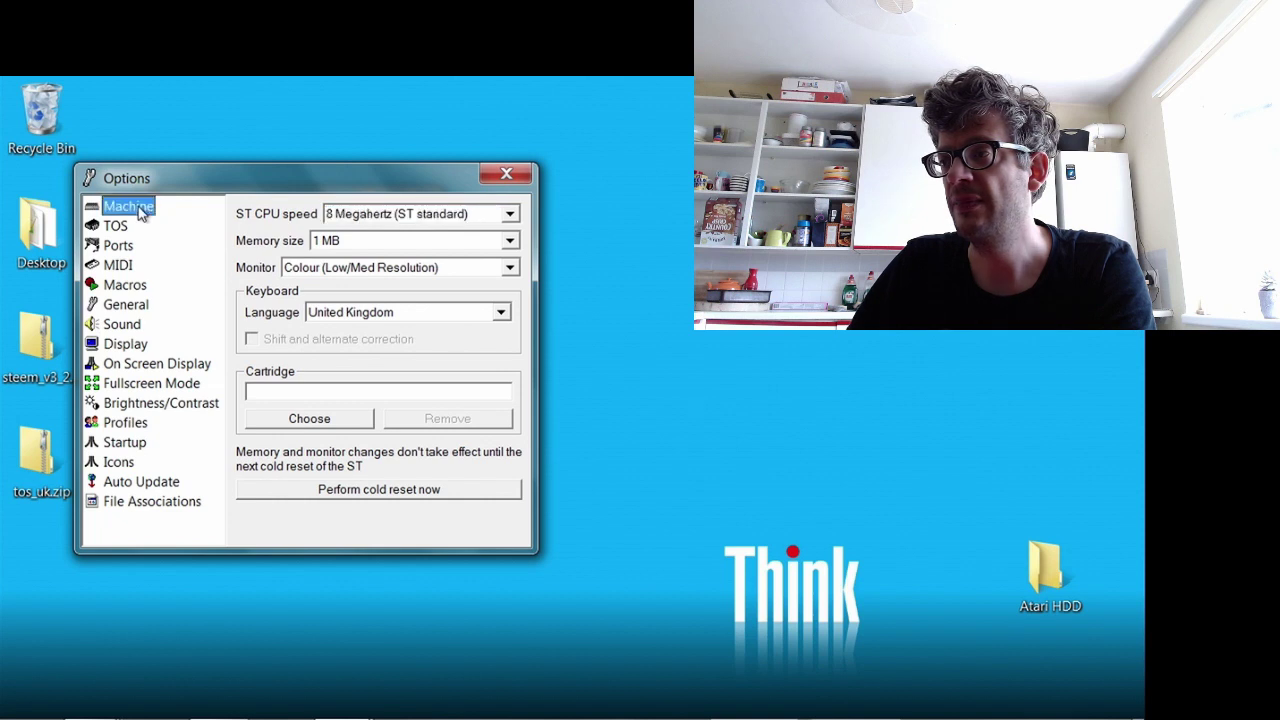
{"action": "left_click", "coordinate": [379, 245]}
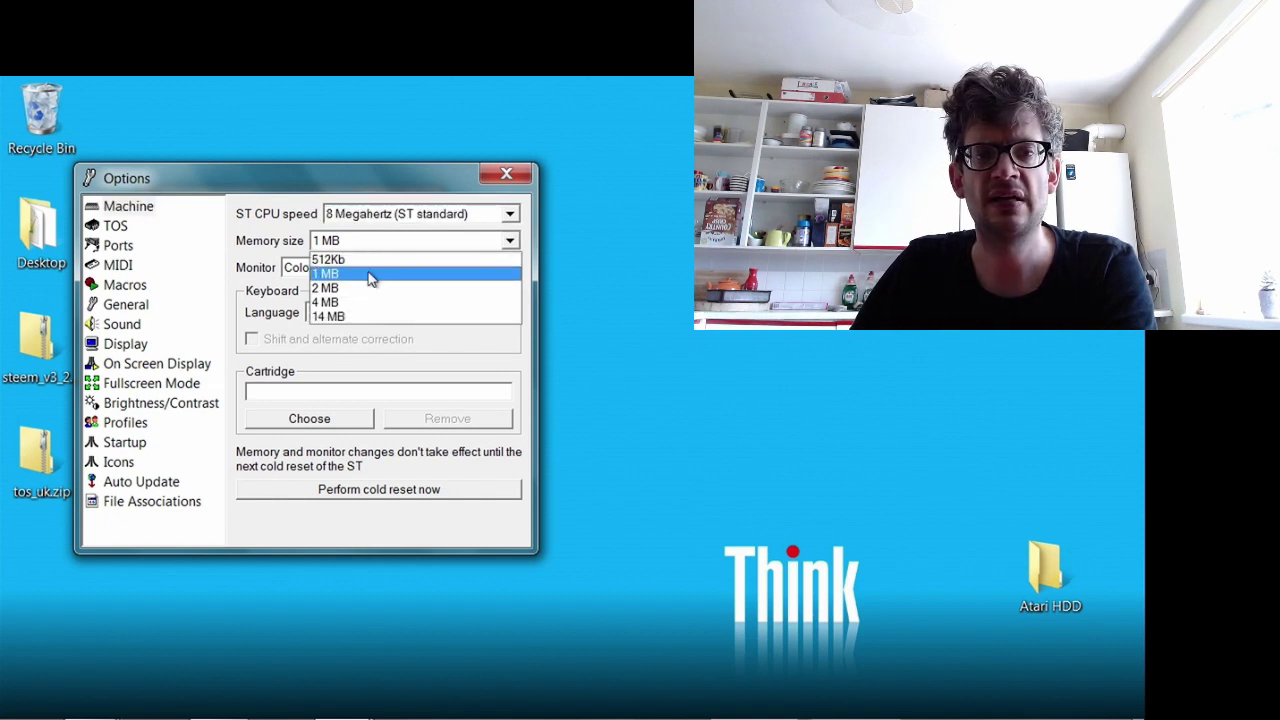
{"action": "left_click", "coordinate": [366, 303]}
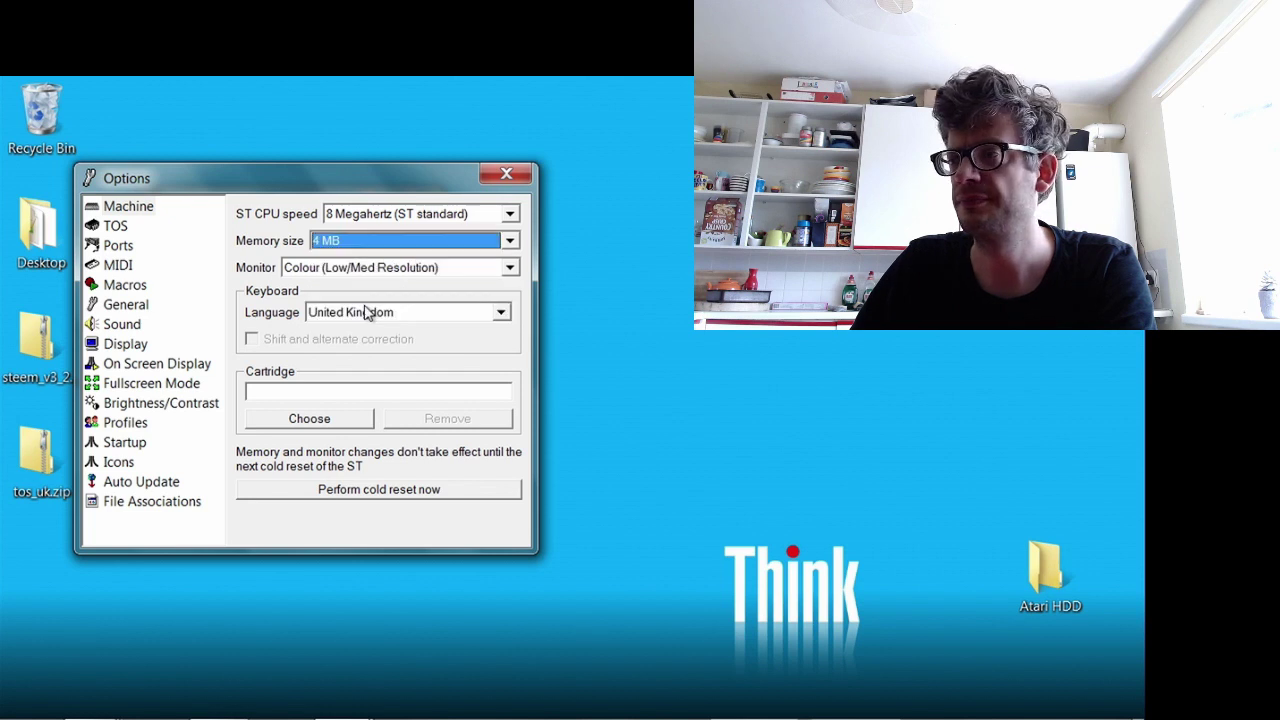
Review the TOS image options and set the sound output type to Direct.
{"action": "left_click", "coordinate": [128, 230]}
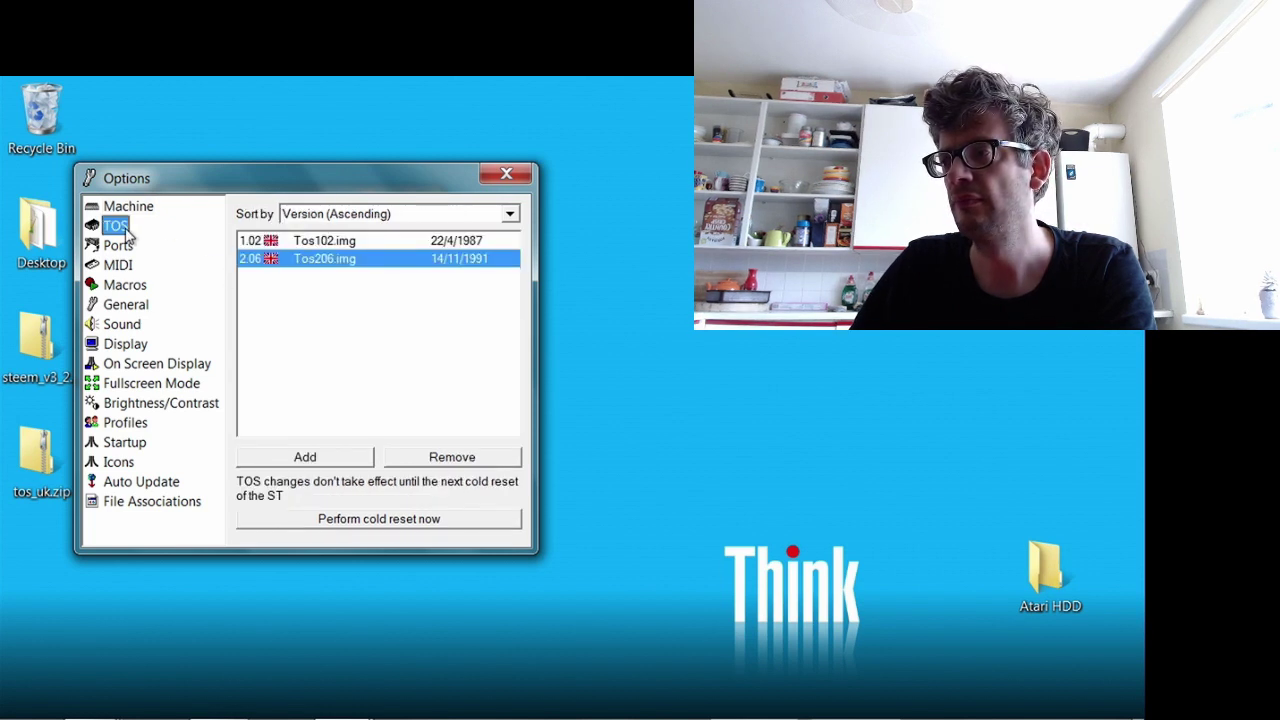
{"action": "left_click", "coordinate": [124, 306]}
{"action": "left_click", "coordinate": [128, 326]}
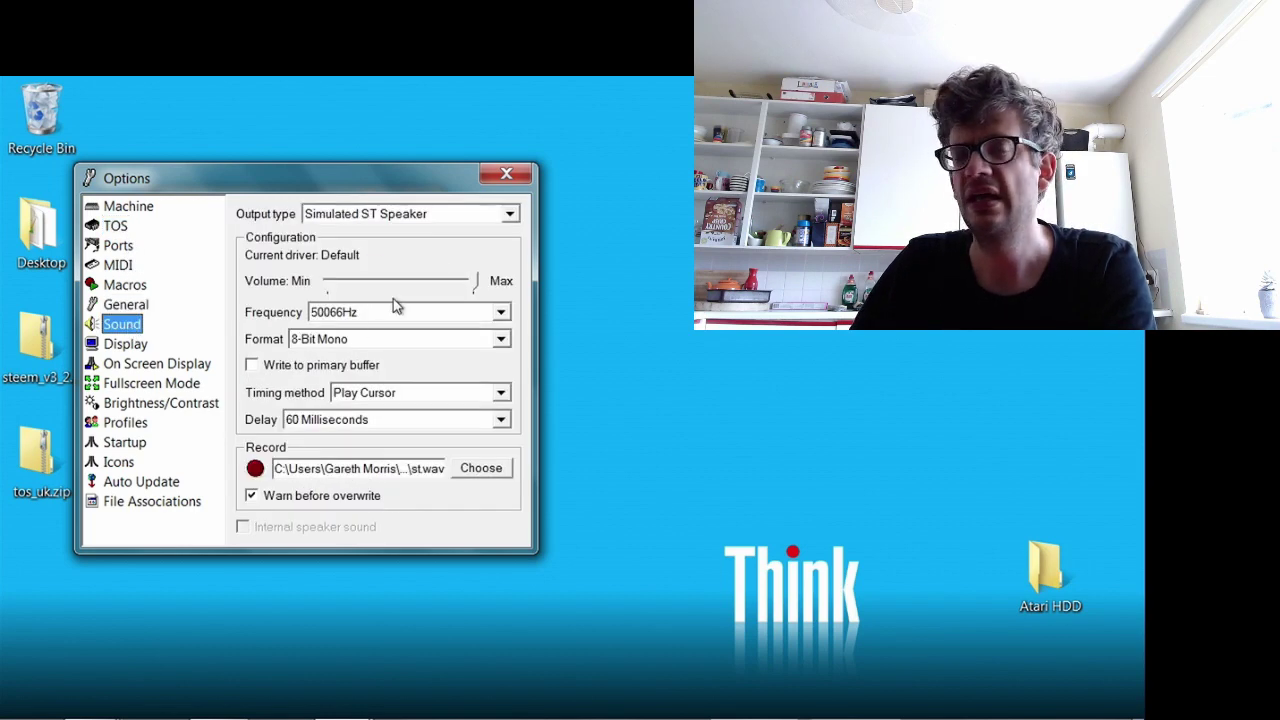
{"action": "left_click", "coordinate": [395, 220]}
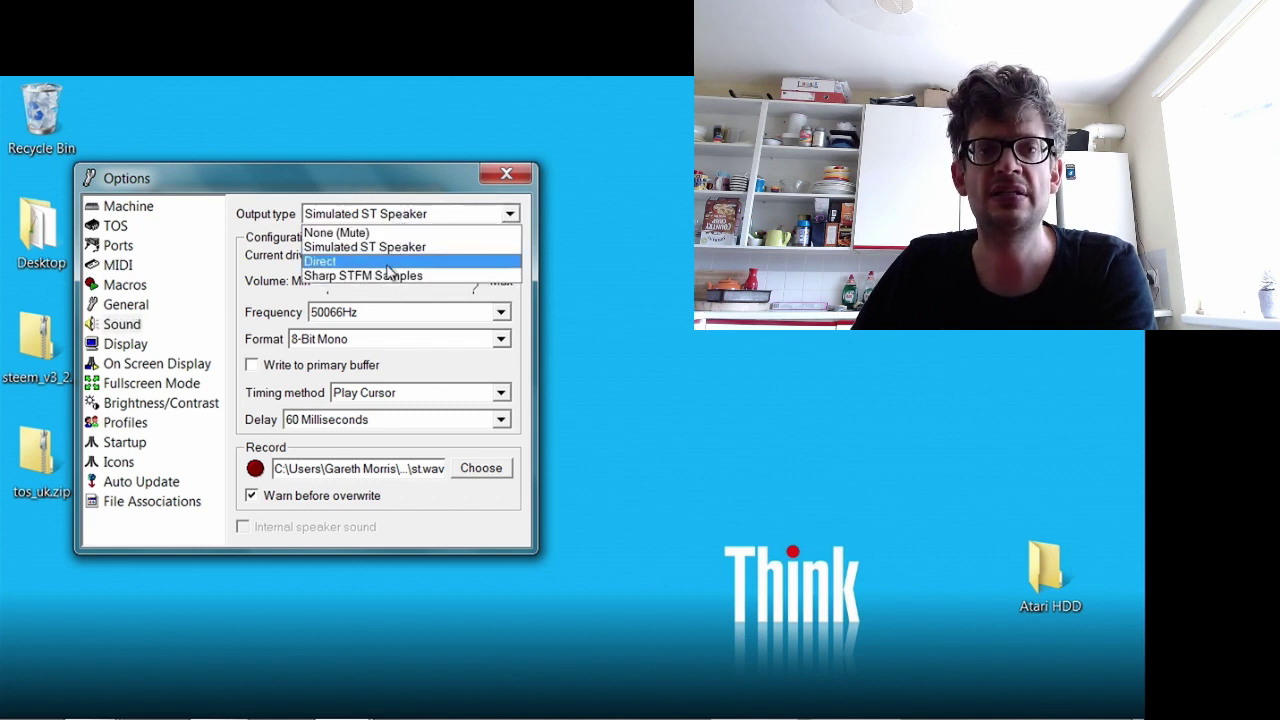
{"action": "left_click", "coordinate": [390, 262]}
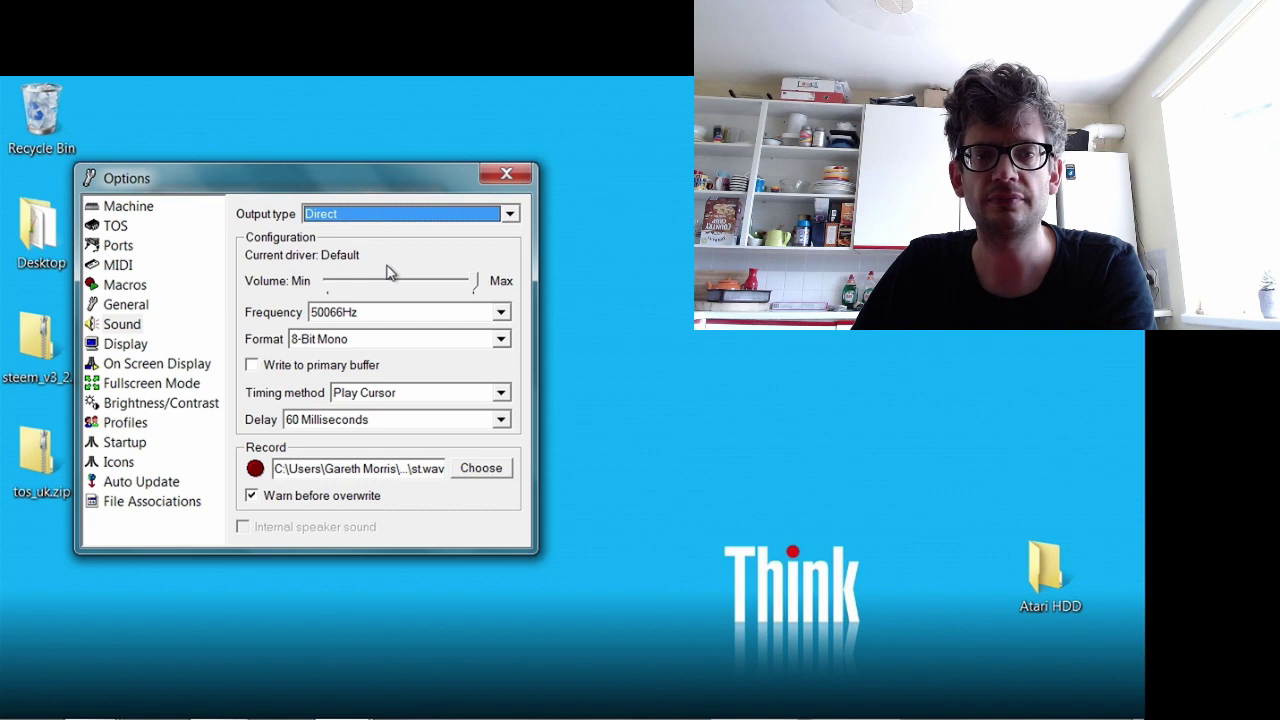
Set the low resolution window size to Treble Size, close the options and reposition the enlarged emulator window.
{"action": "left_click", "coordinate": [129, 352]}
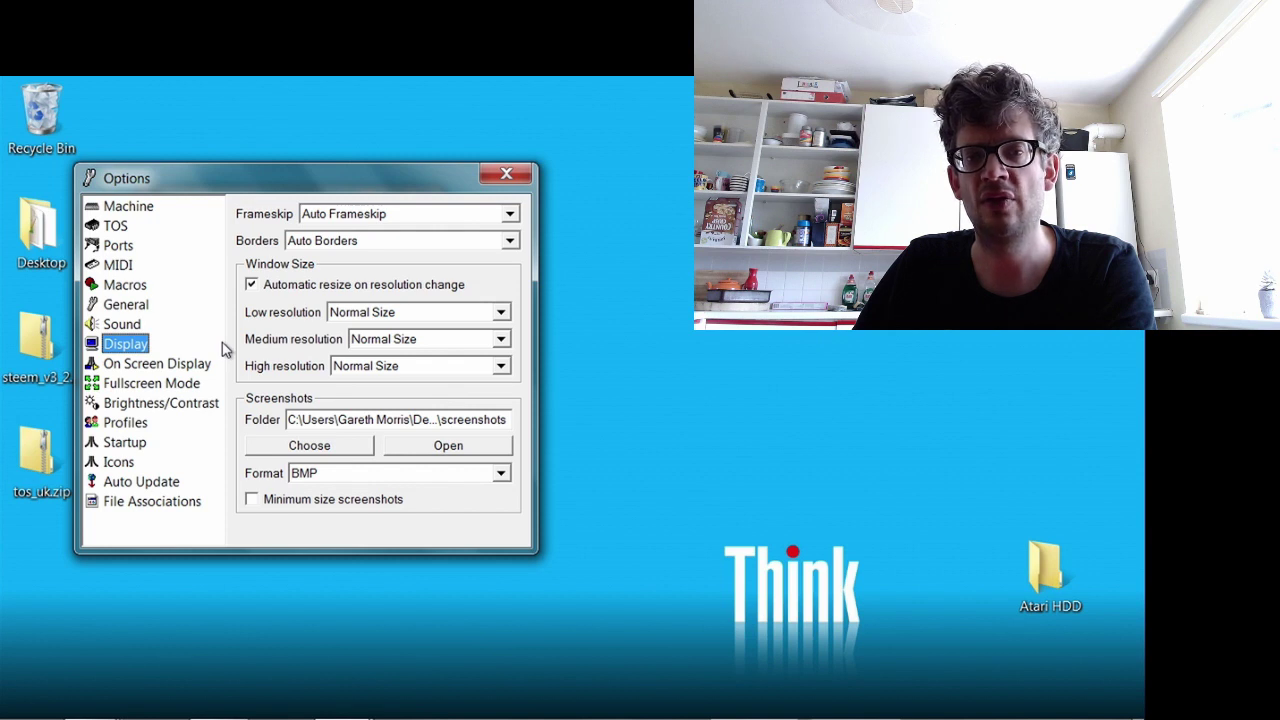
{"action": "left_click", "coordinate": [366, 312]}
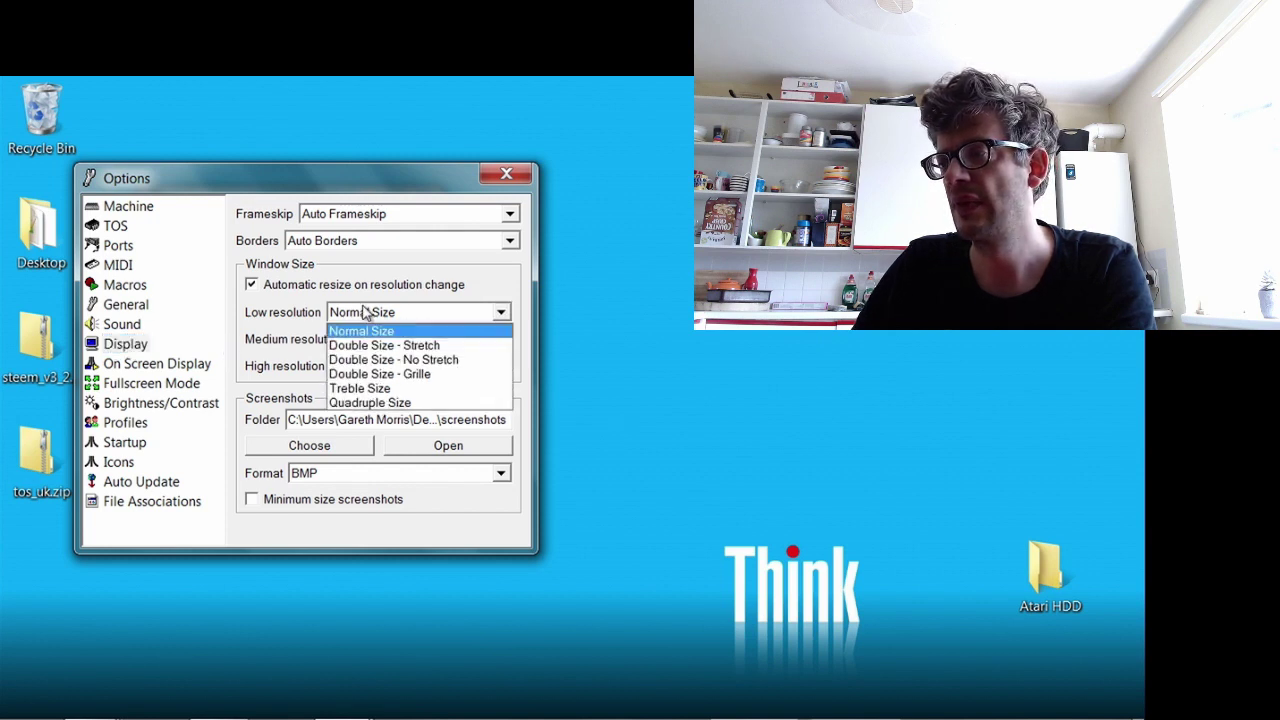
{"action": "left_click", "coordinate": [374, 392]}
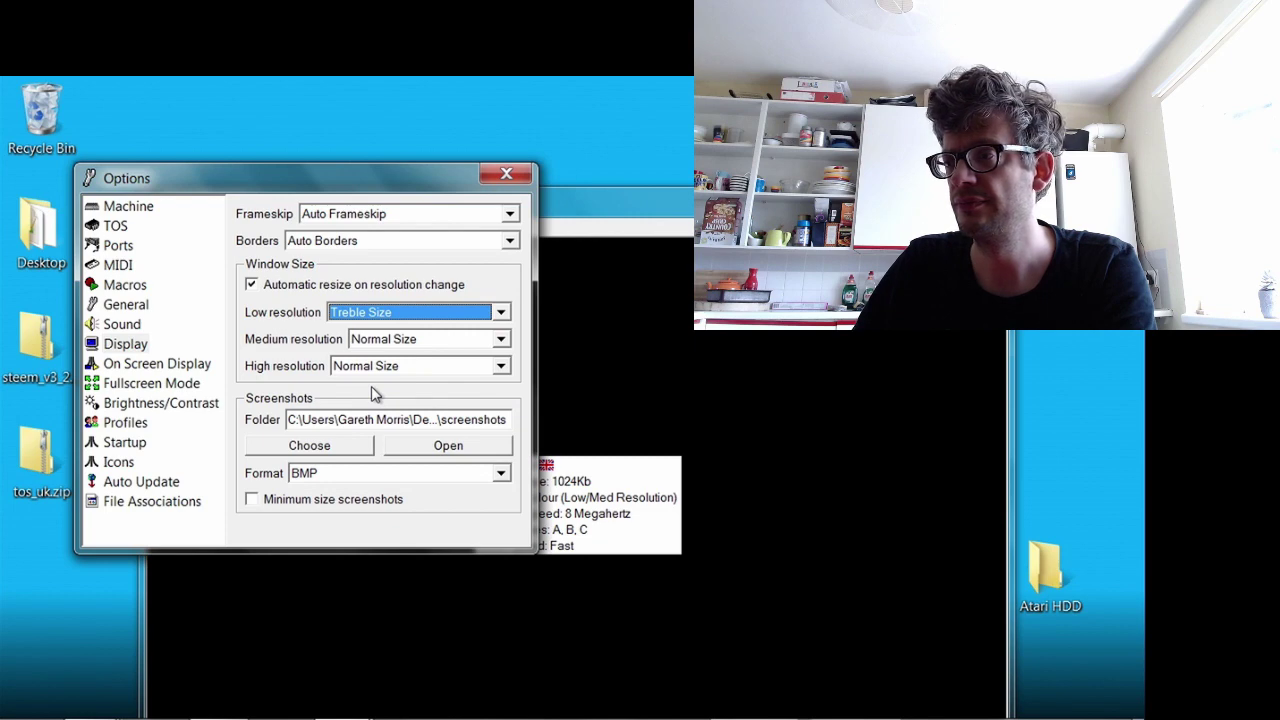
{"action": "left_click", "coordinate": [506, 174]}
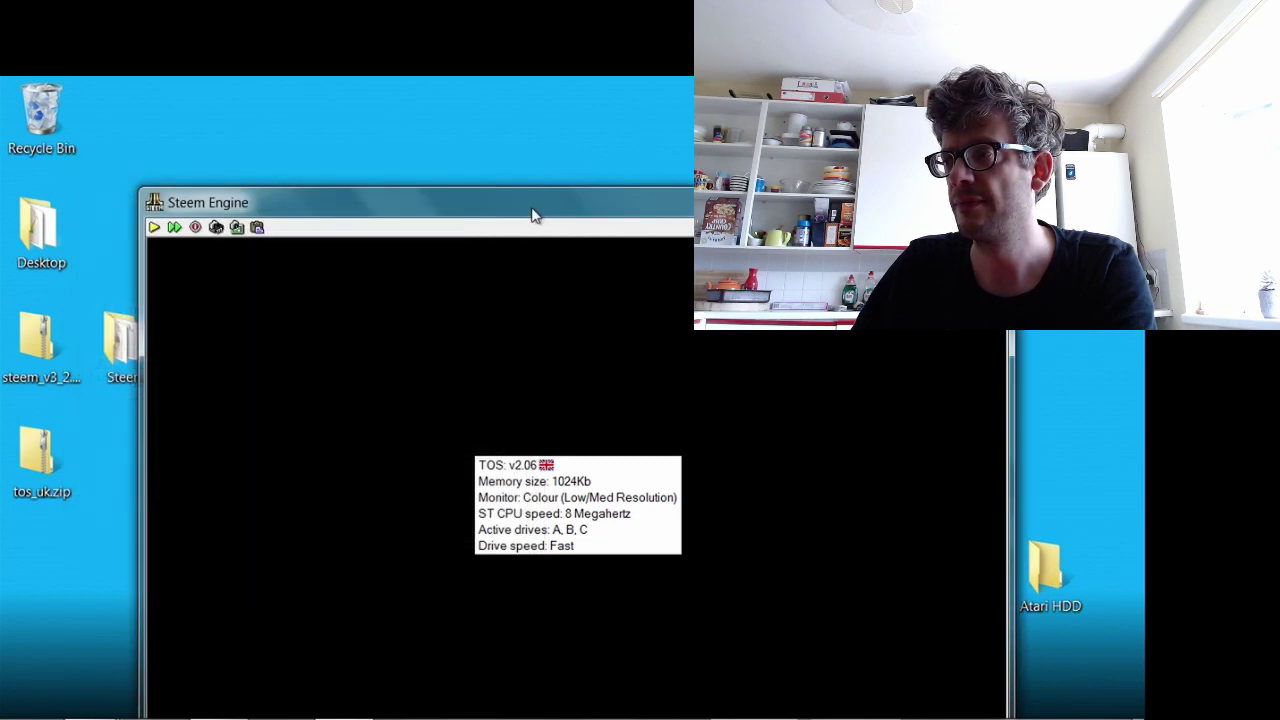
{"action": "left_click_drag", "start_coordinate": [539, 212], "coordinate": [406, 129]}
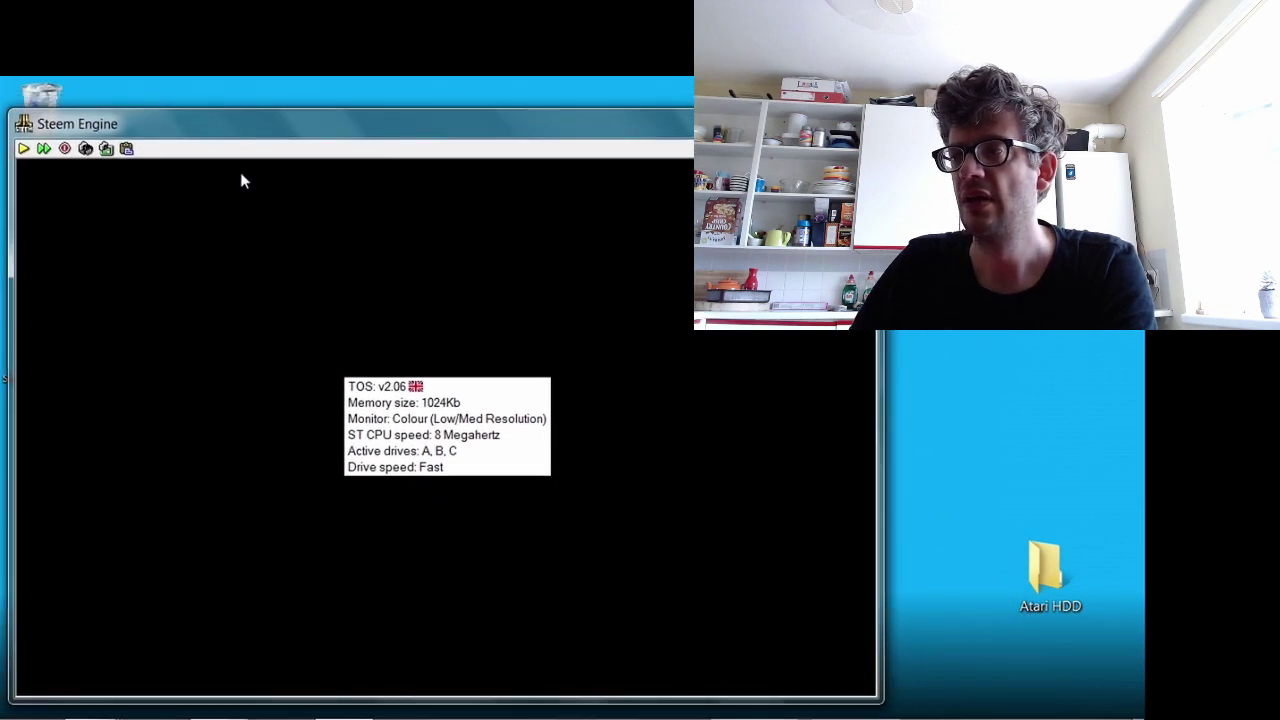
Reset the ST, start emulation, skip the memory test and open hard disk C on the ST desktop.
{"action": "left_click", "coordinate": [65, 149]}
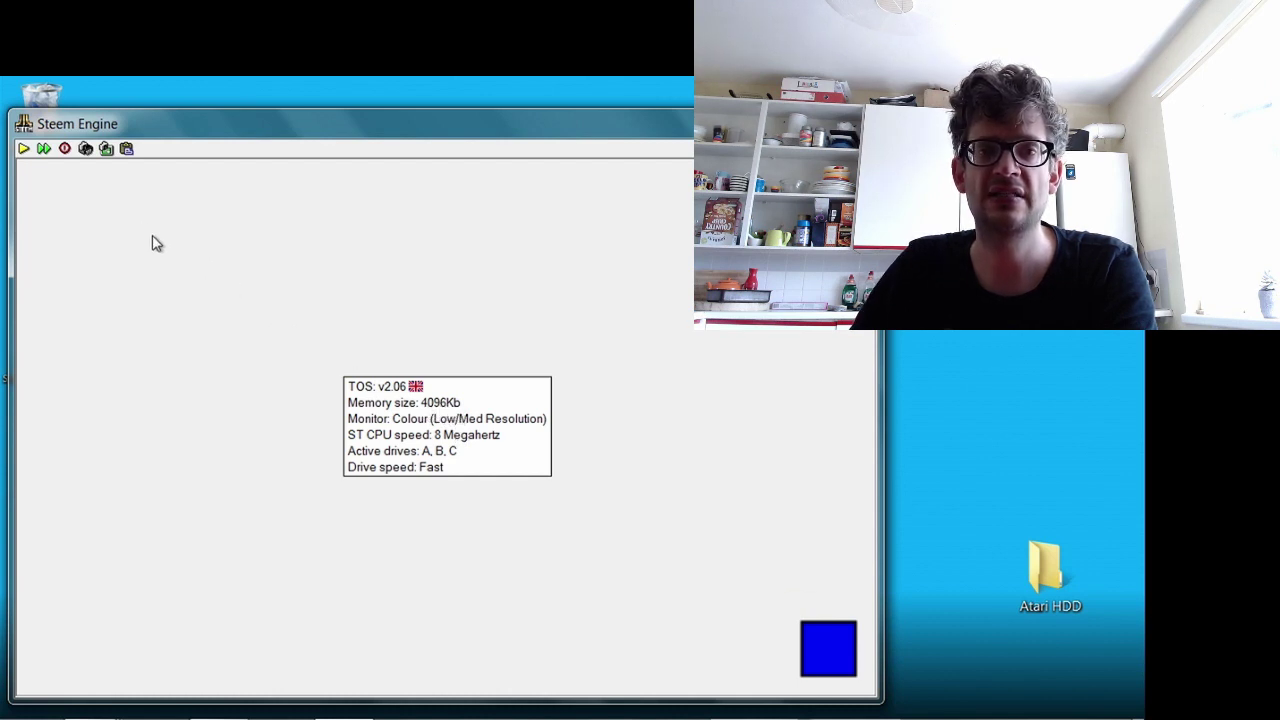
{"action": "left_click", "coordinate": [22, 149]}
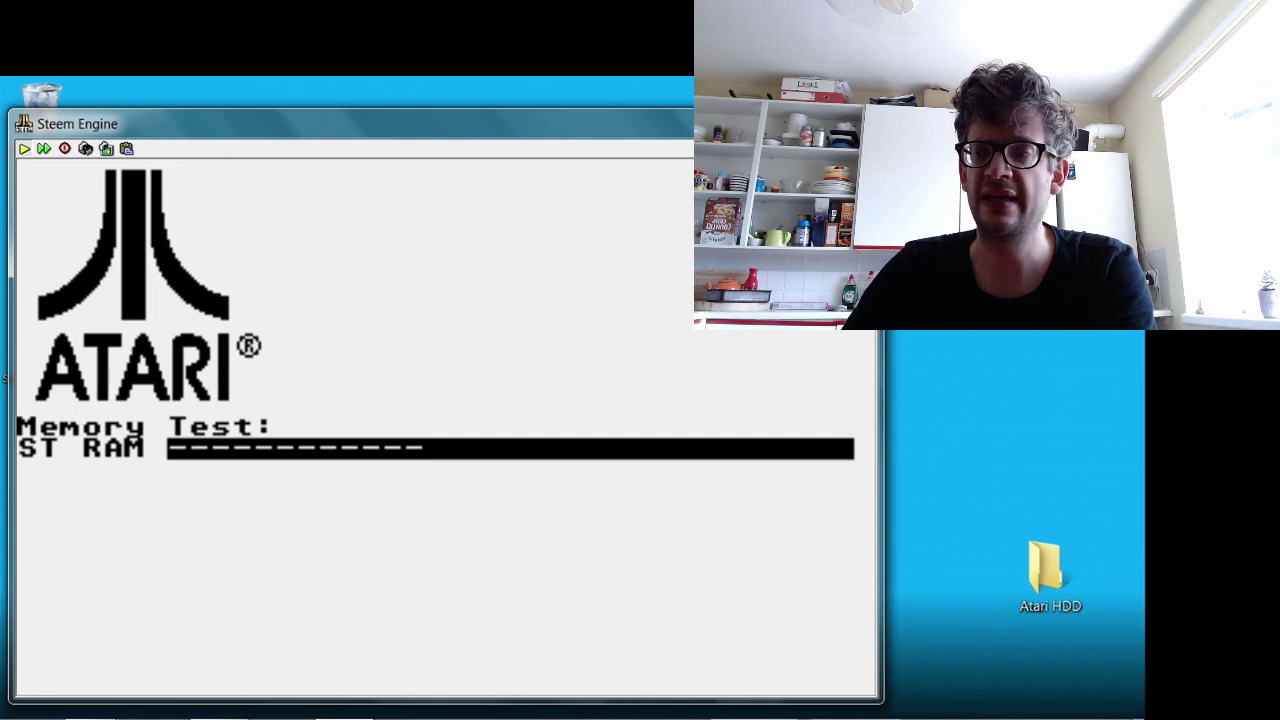
{"action": "key", "text": "space"}
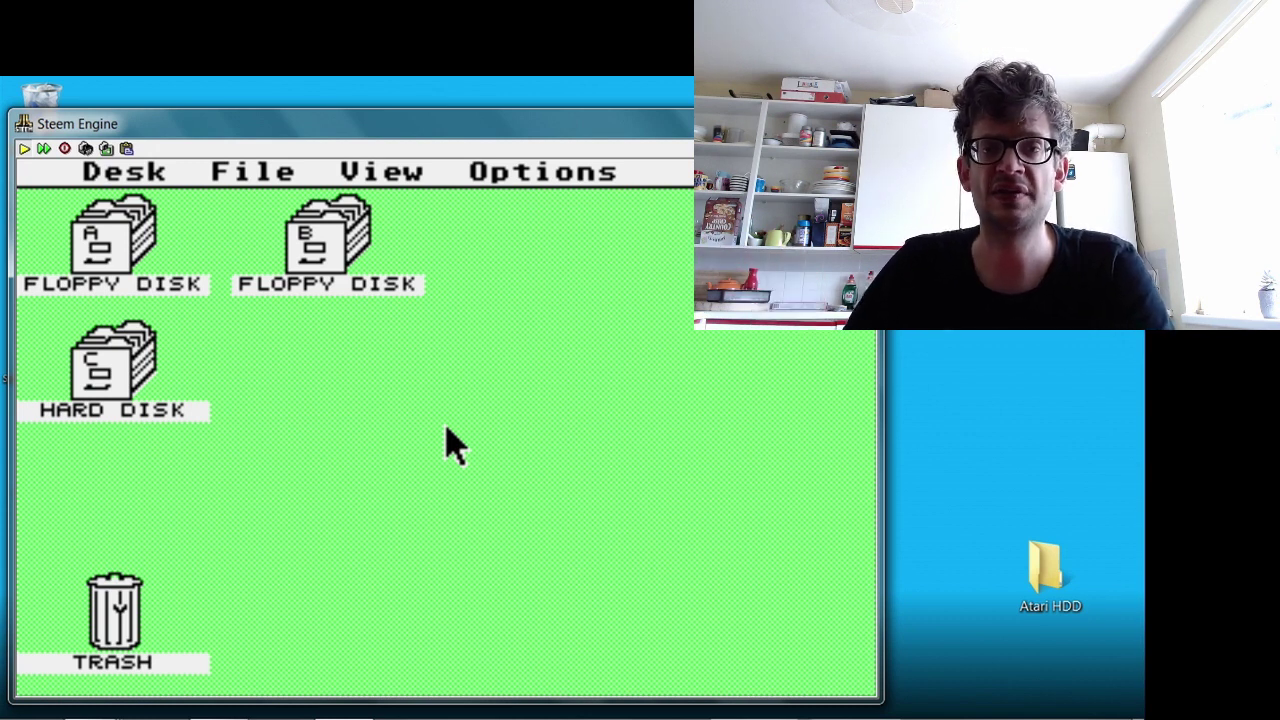
{"action": "double_click", "coordinate": [145, 375]}
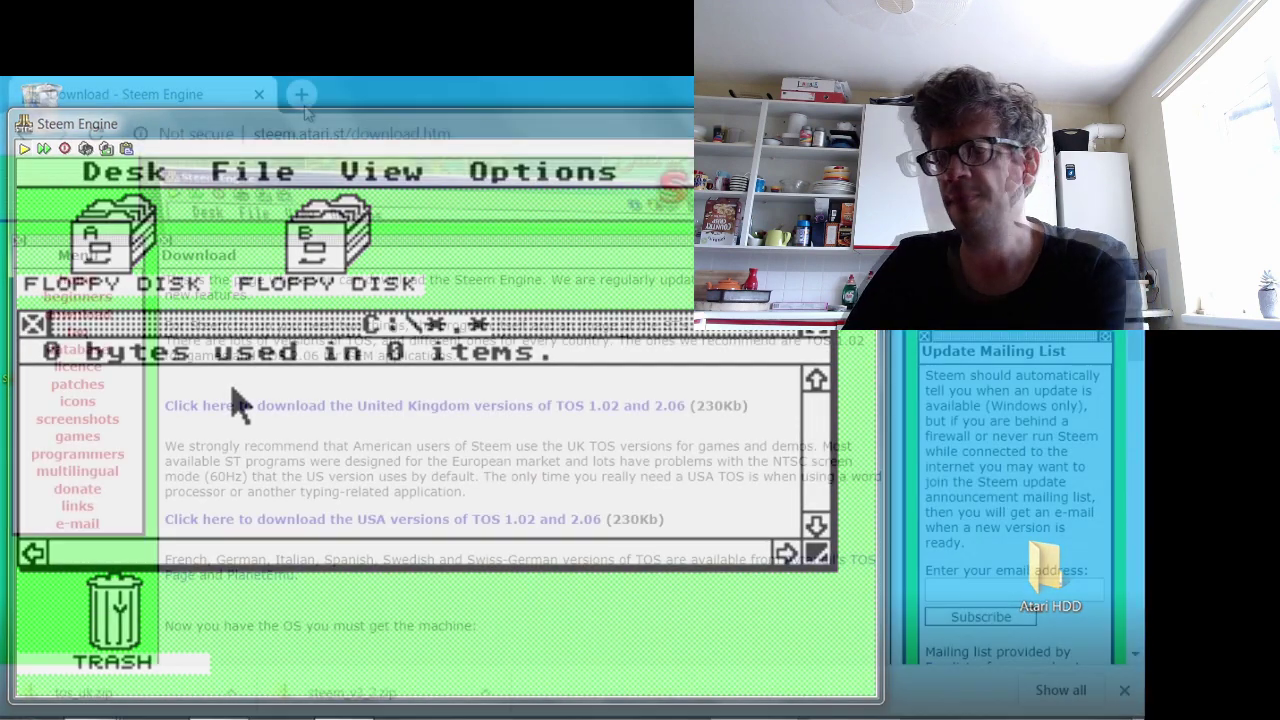
Switch to the Chrome browser and open the D-Bug / Automation site at d-bug.me in a new tab.
{"action": "key", "text": "ctrl+t"}
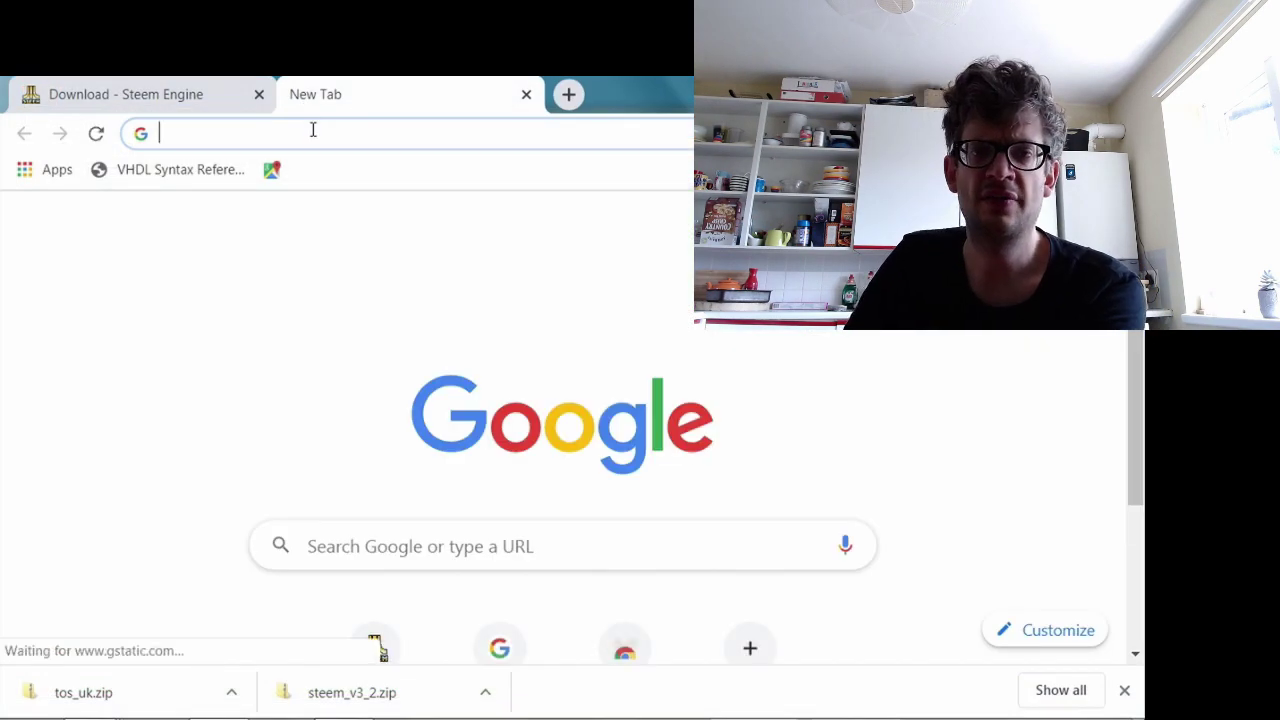
{"action": "left_click", "coordinate": [313, 131]}
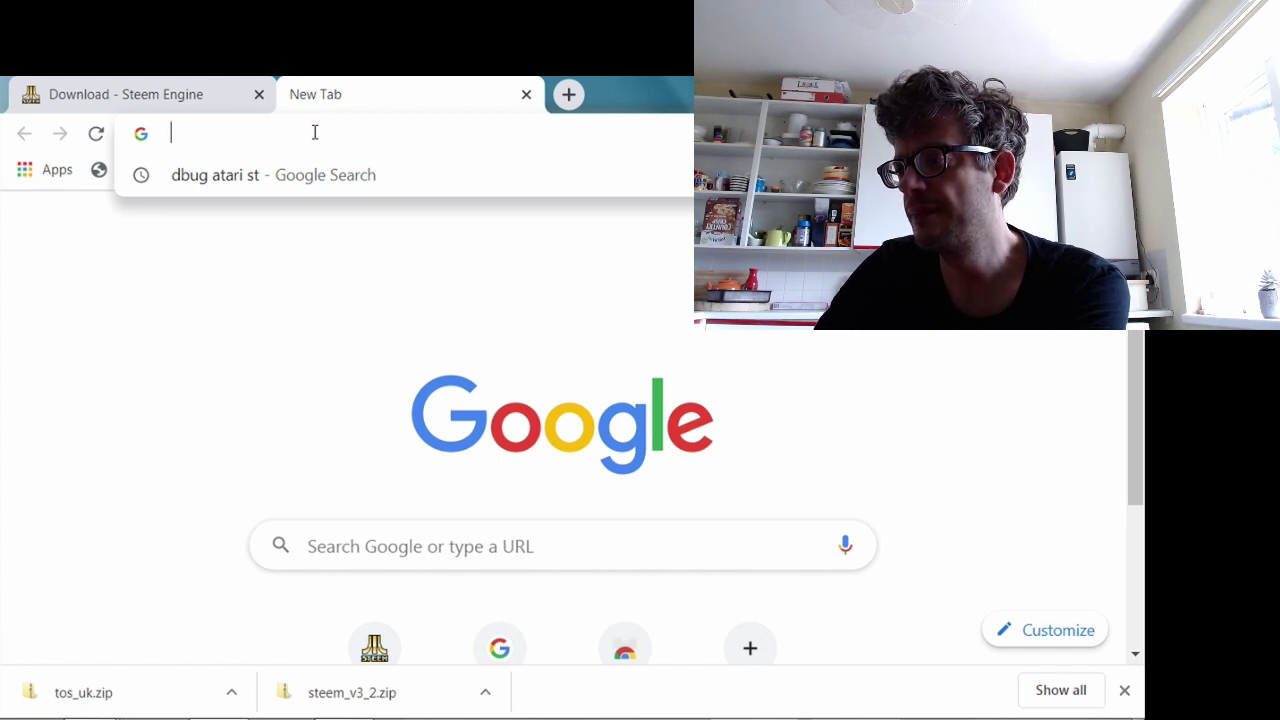
{"action": "type", "text": "d"}
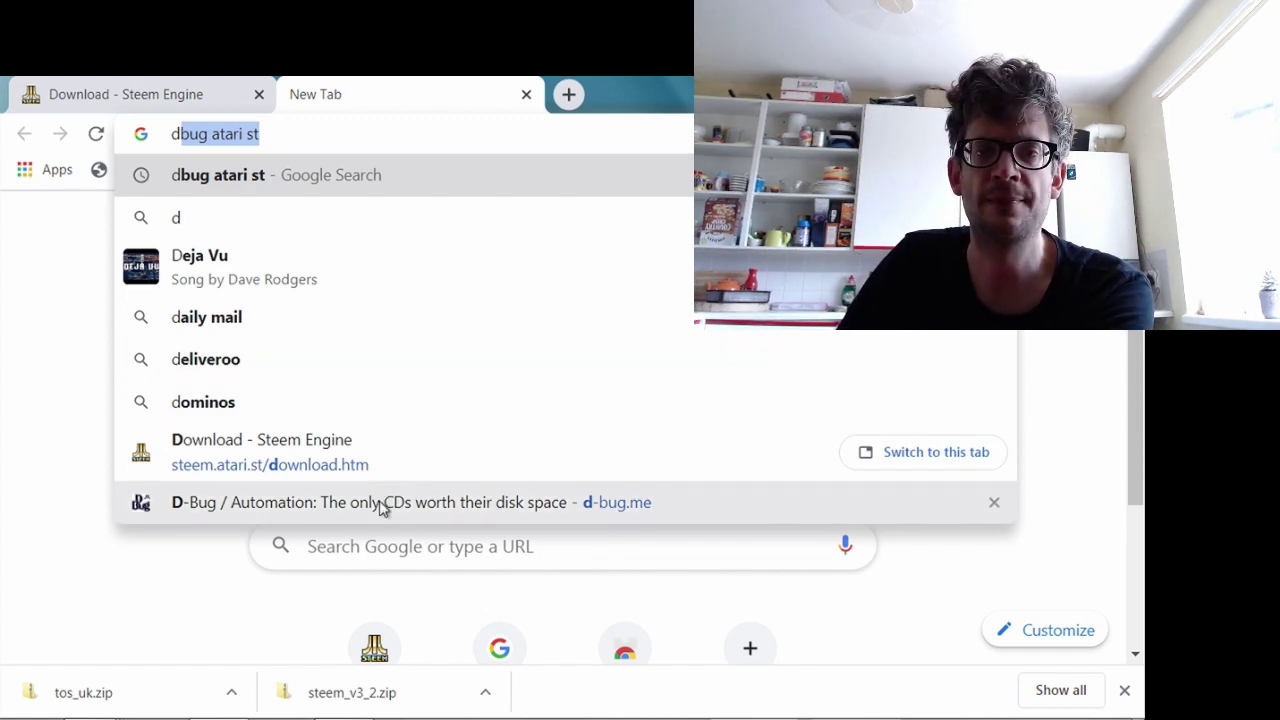
{"action": "left_click", "coordinate": [381, 507]}
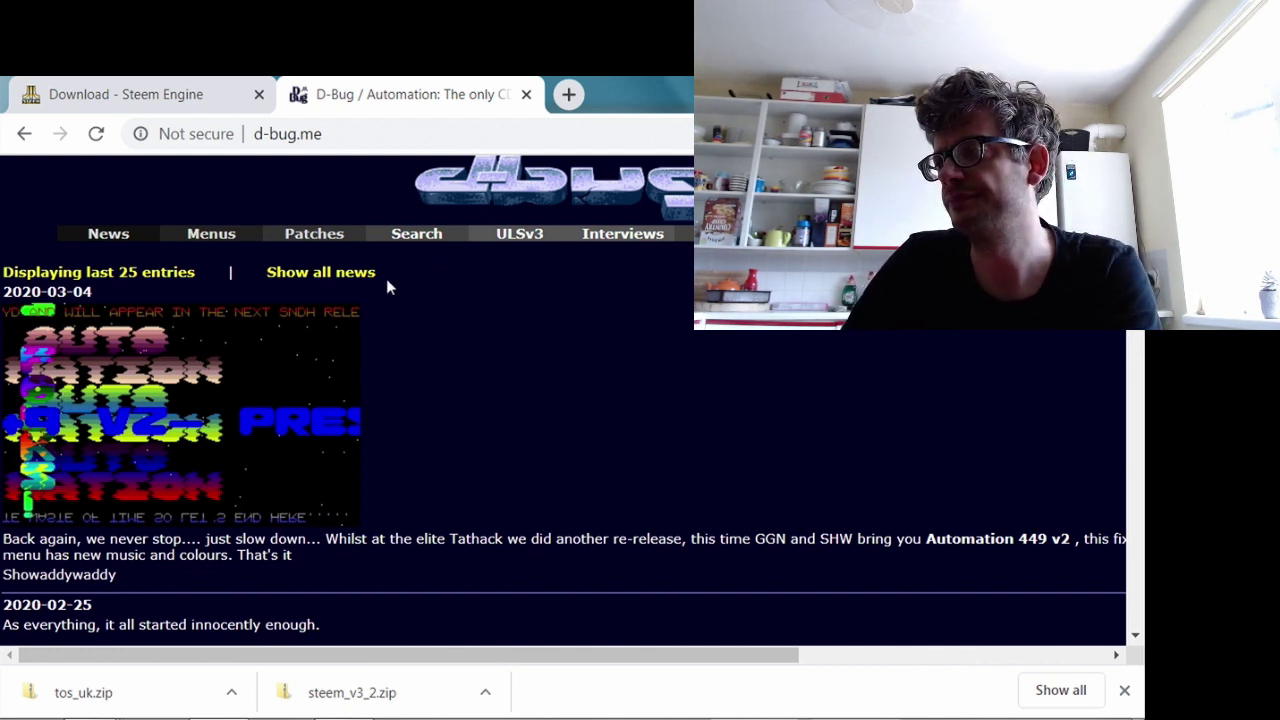
Browse the D-Bug patches list and download the Lotus Espirit Turbo Challenge patch.
{"action": "left_click", "coordinate": [335, 240]}
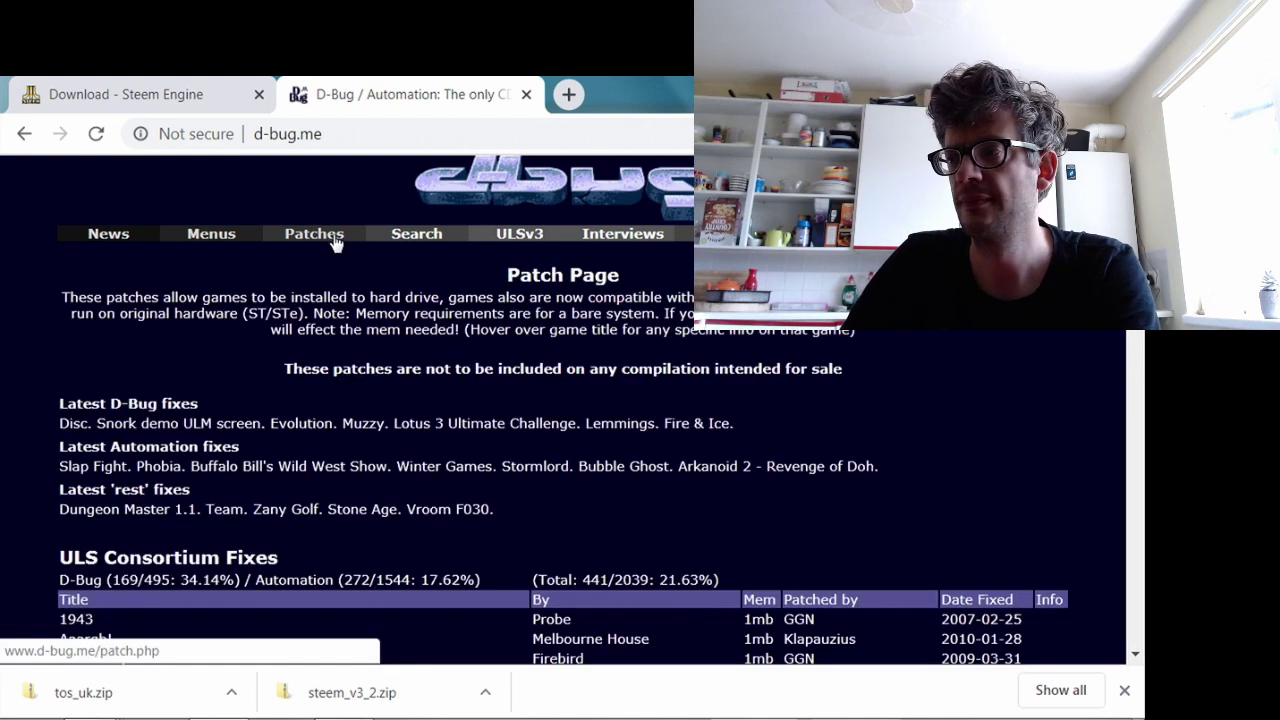
{"action": "scroll", "coordinate": [686, 398], "scroll_direction": "down", "scroll_amount": 20}
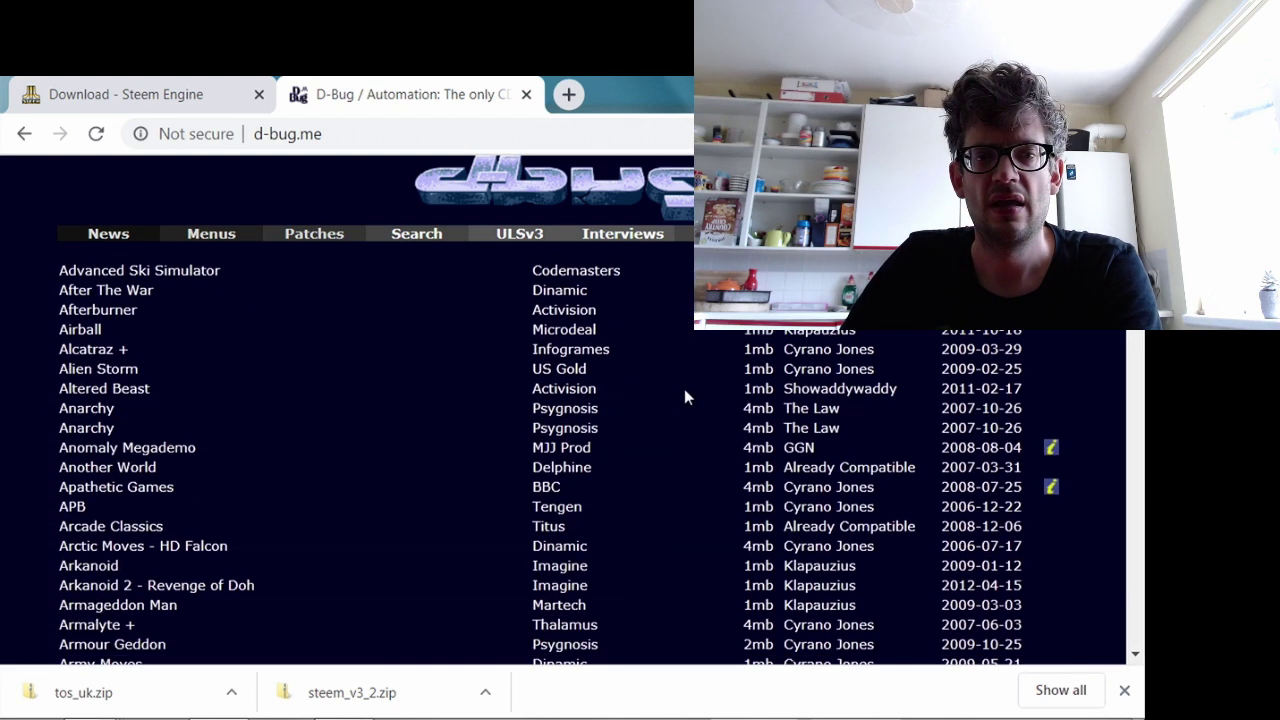
{"action": "scroll", "coordinate": [685, 396], "scroll_direction": "down", "scroll_amount": 20}
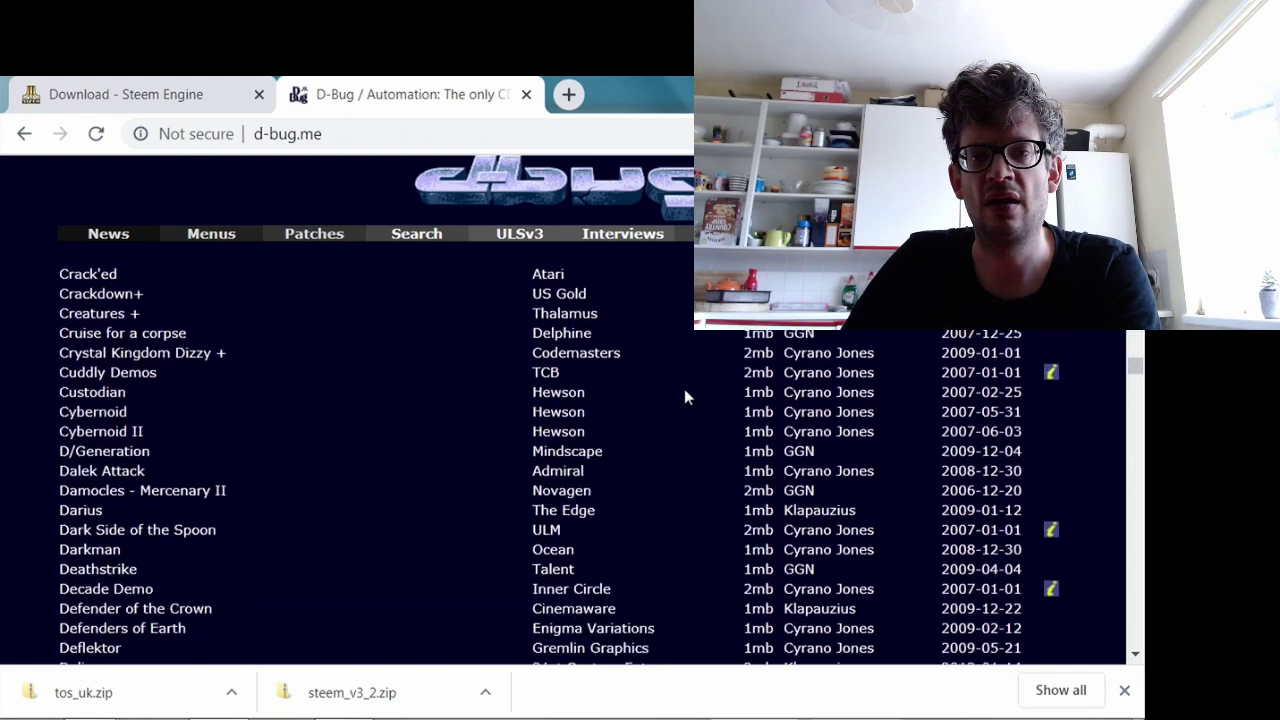
{"action": "scroll", "coordinate": [684, 397], "scroll_direction": "down", "scroll_amount": 20}
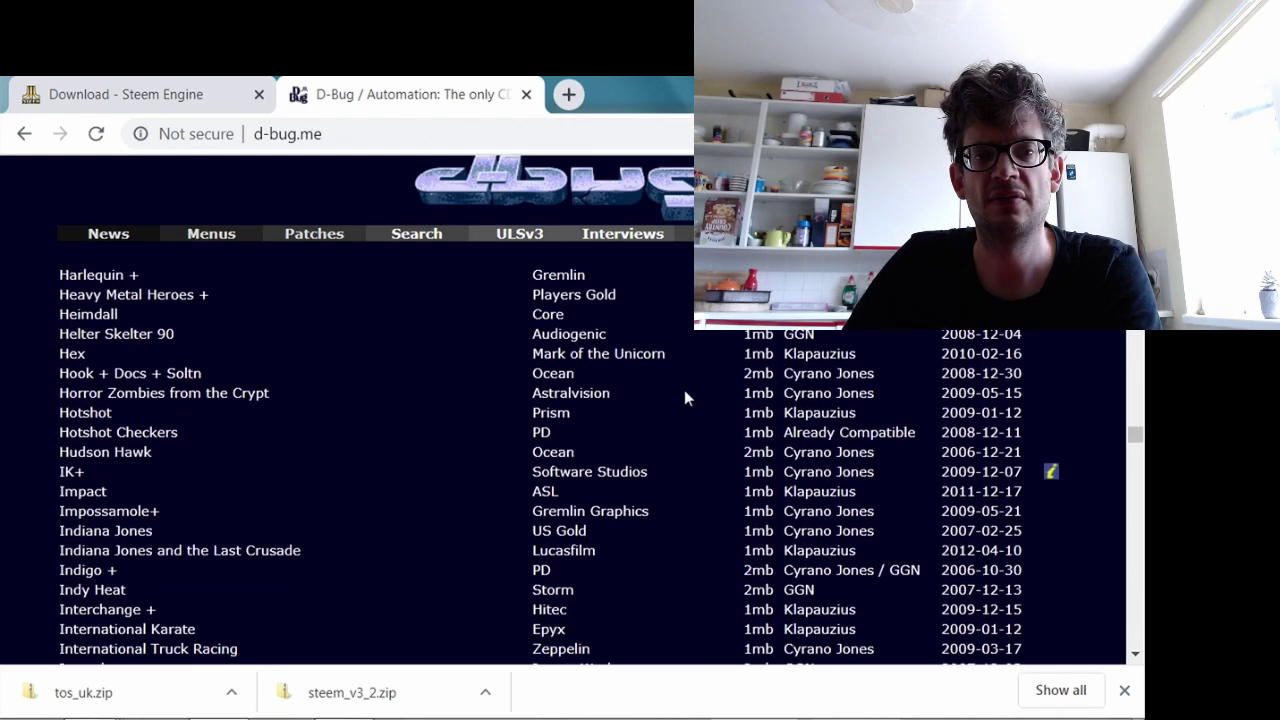
{"action": "scroll", "coordinate": [684, 399], "scroll_direction": "down", "scroll_amount": 20}
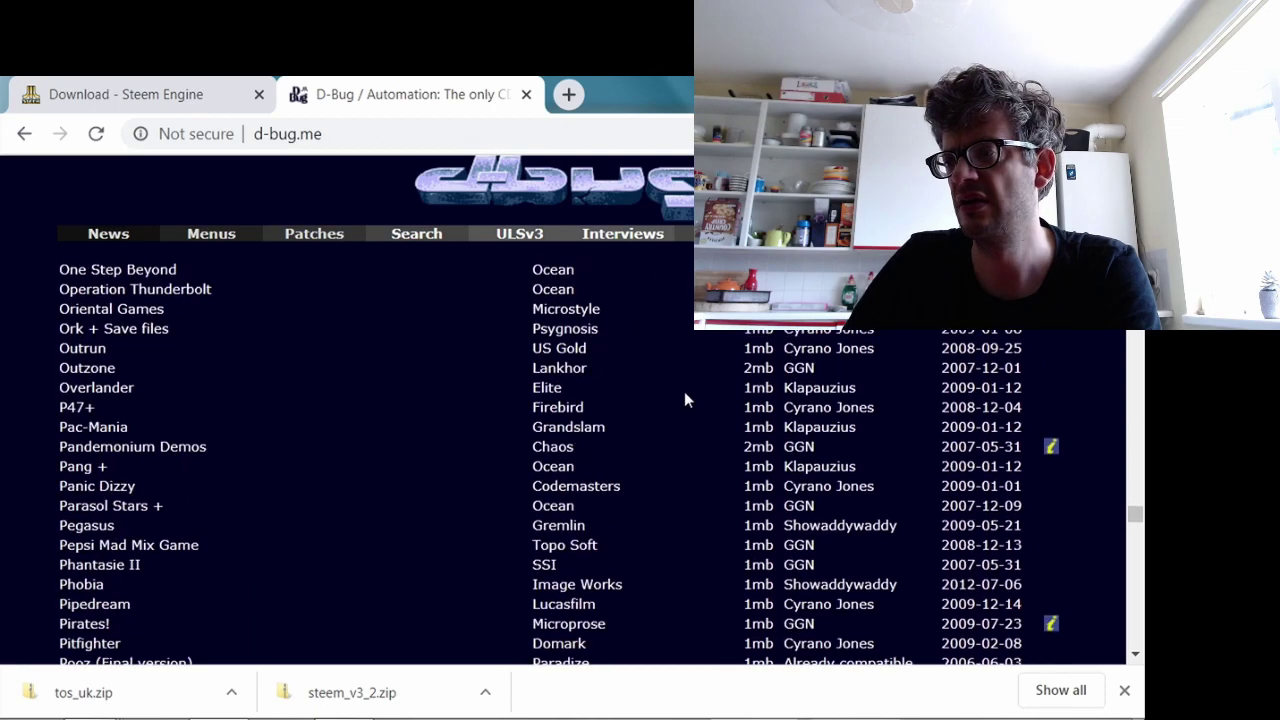
{"action": "scroll", "coordinate": [684, 399], "scroll_direction": "down", "scroll_amount": 20}
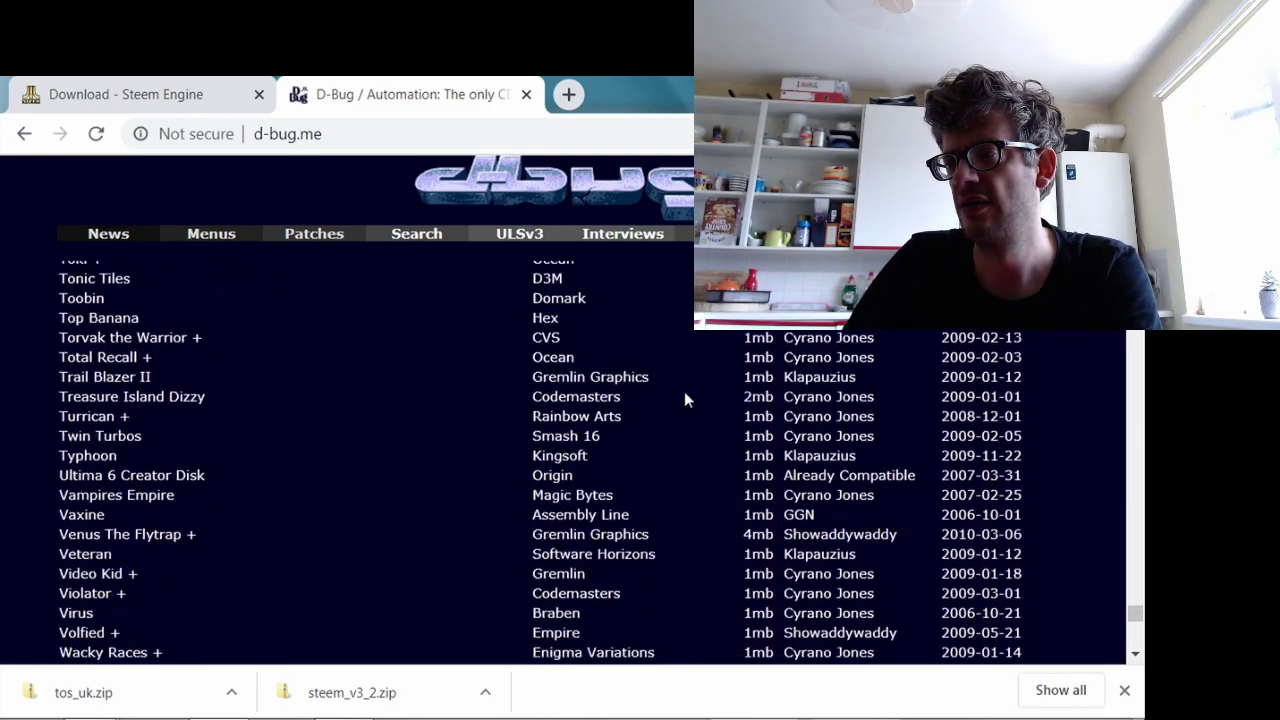
{"action": "scroll", "coordinate": [684, 399], "scroll_direction": "up", "scroll_amount": 20}
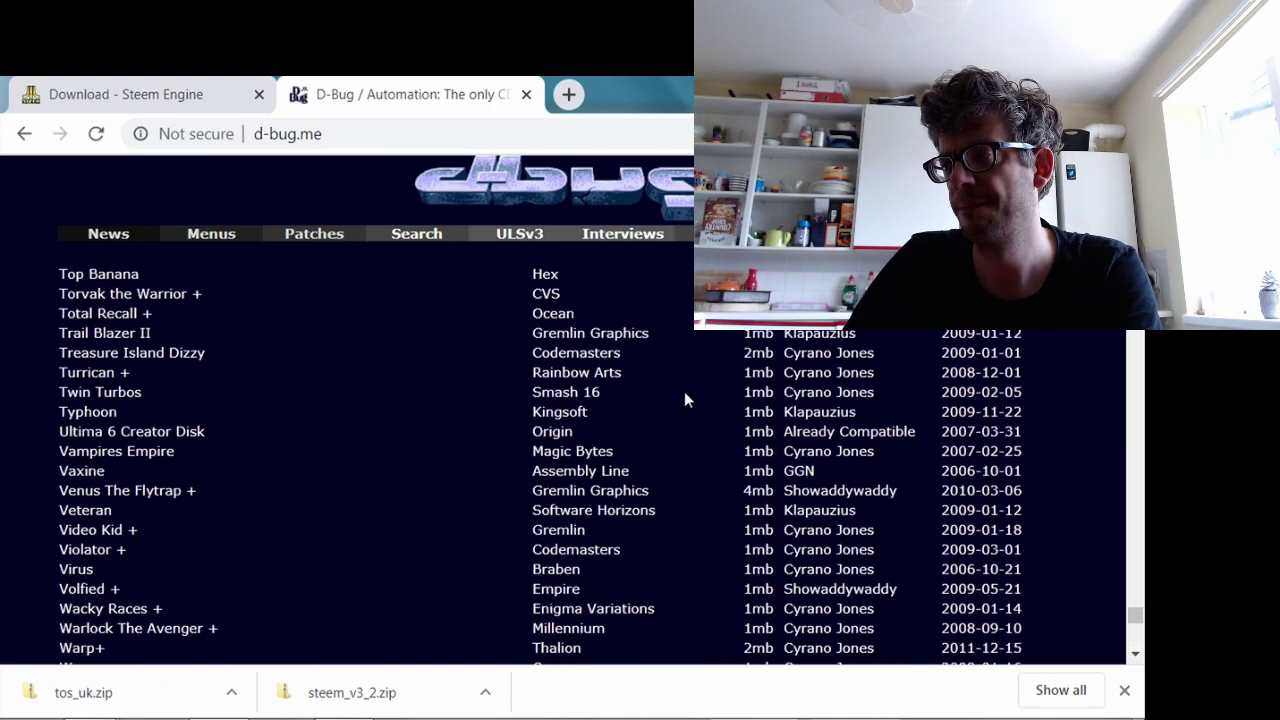
{"action": "scroll", "coordinate": [684, 399], "scroll_direction": "up", "scroll_amount": 20}
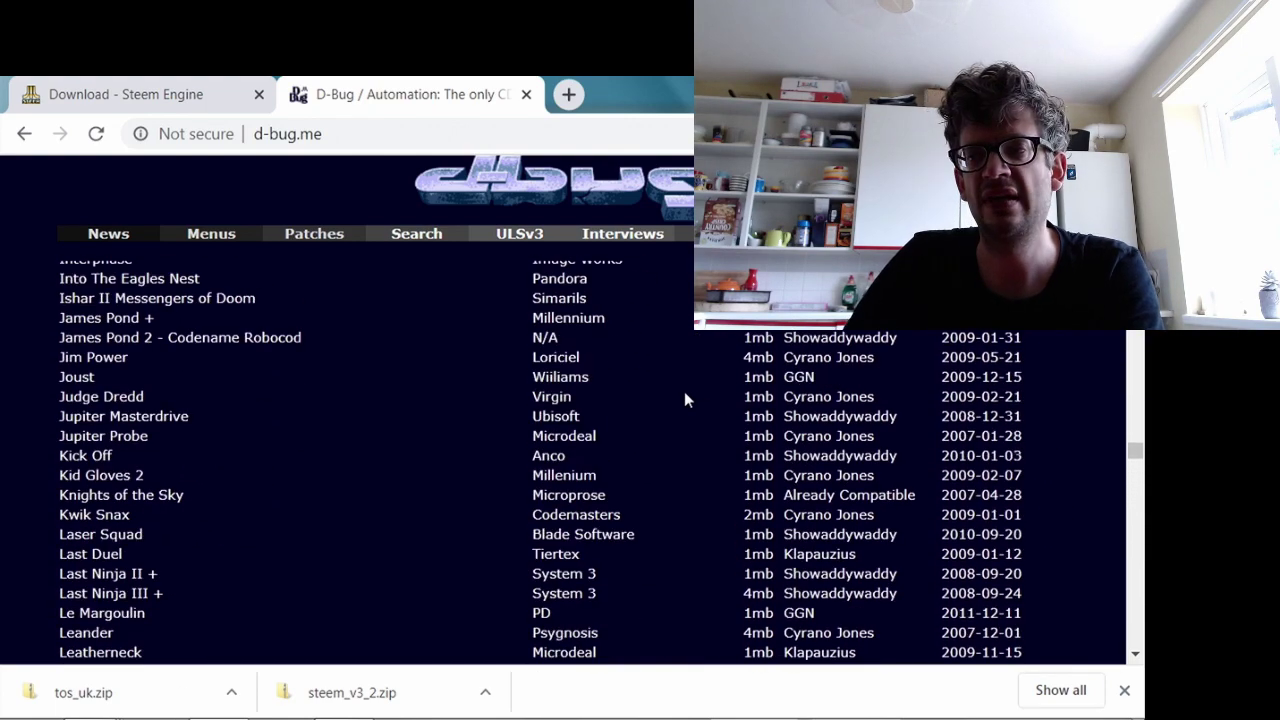
{"action": "scroll", "coordinate": [684, 399], "scroll_direction": "down", "scroll_amount": 3}
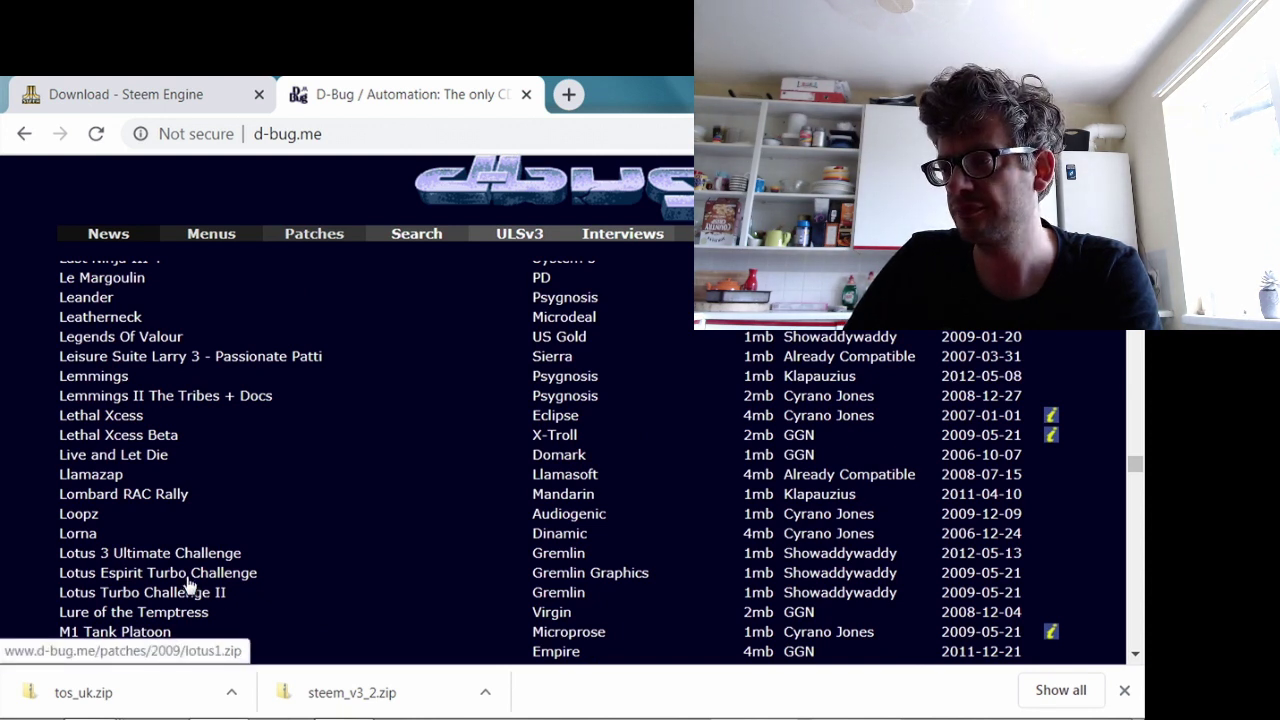
{"action": "left_click", "coordinate": [190, 583]}
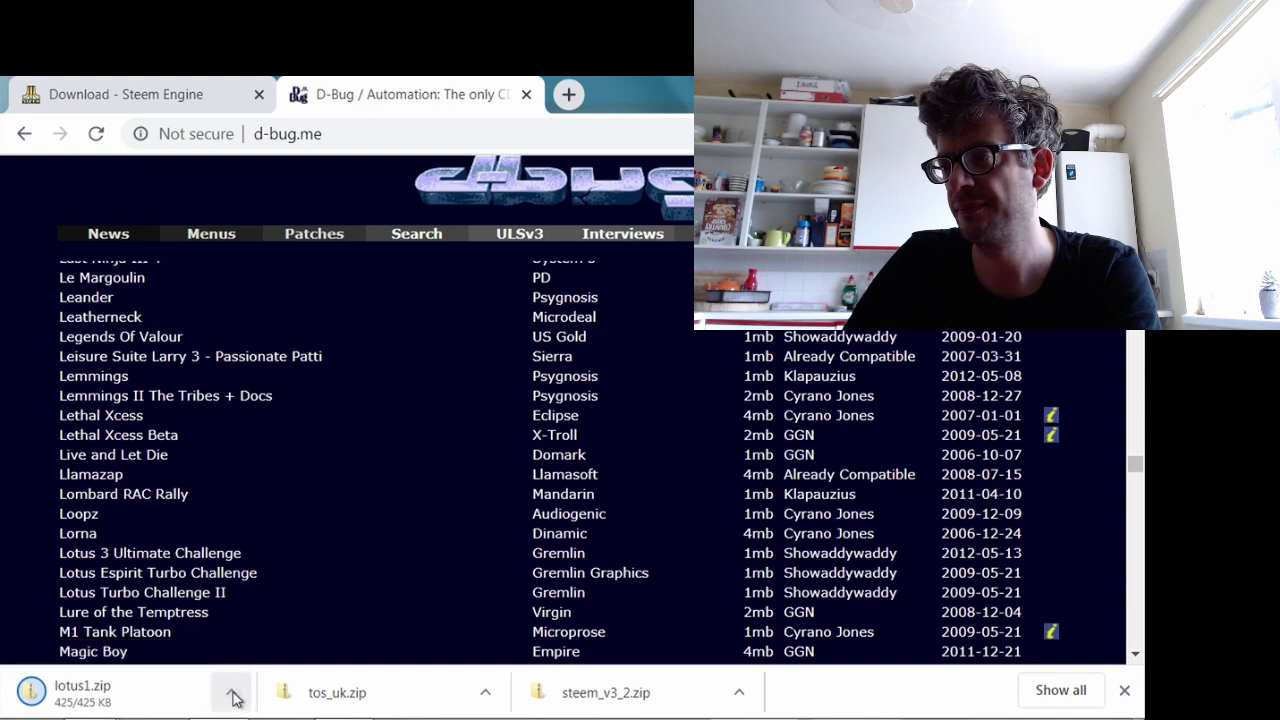
Show lotus1.zip in its download folder, move it to the Atari HDD folder on the desktop and close the window.
{"action": "left_click", "coordinate": [231, 692]}
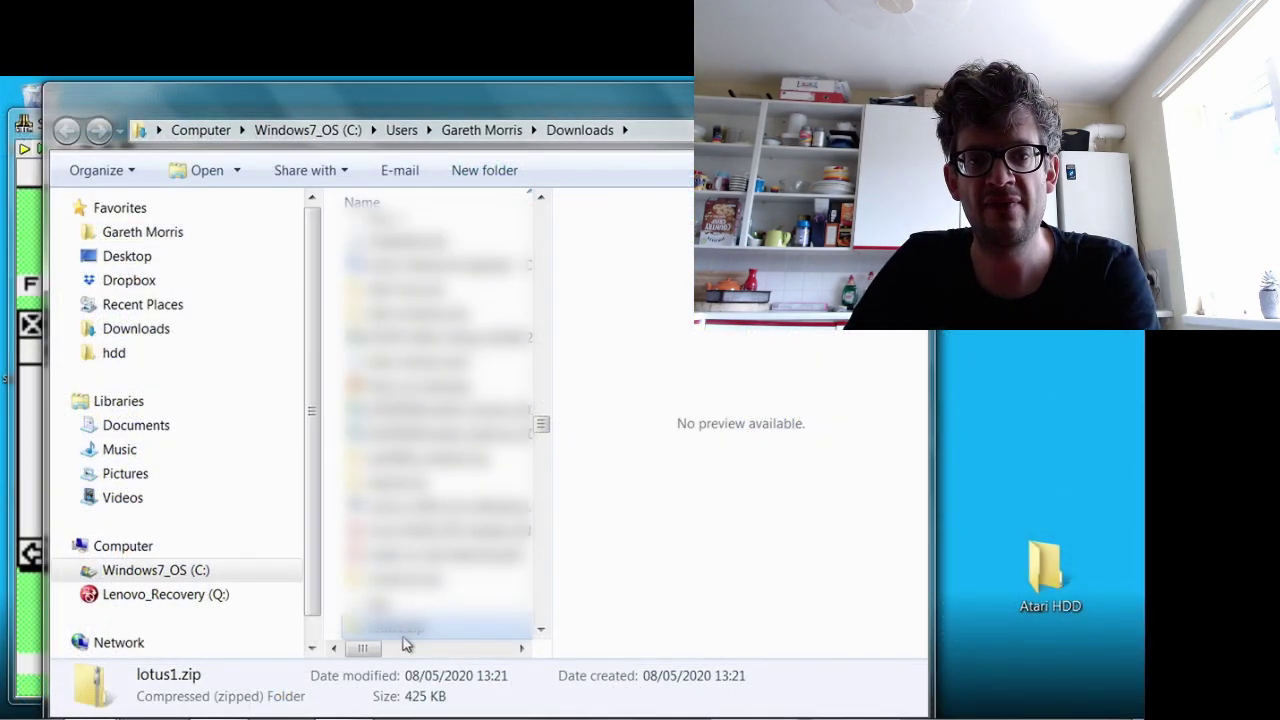
{"action": "left_click_drag", "start_coordinate": [393, 637], "coordinate": [1052, 578]}
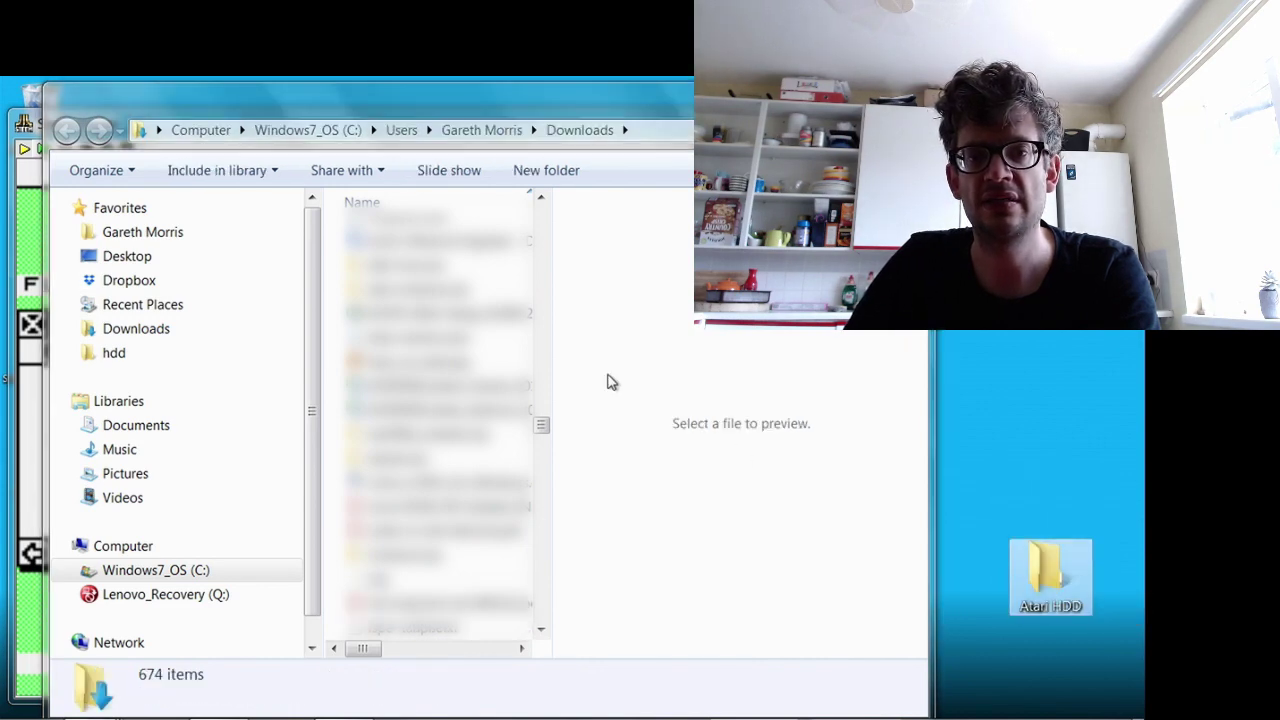
{"action": "key", "text": "alt+F4"}
Open the Atari HDD folder and extract lotus1.zip into its own lotus1 subfolder.
{"action": "double_click", "coordinate": [1040, 565]}
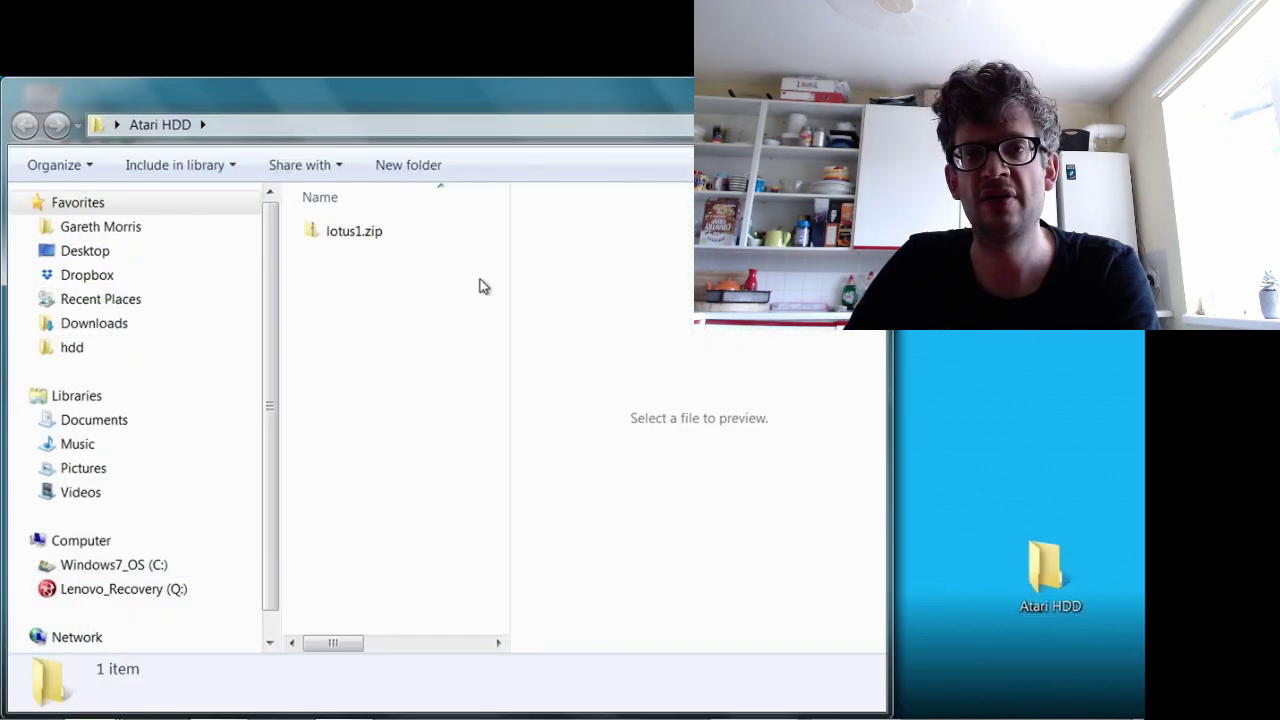
{"action": "left_click", "coordinate": [360, 231]}
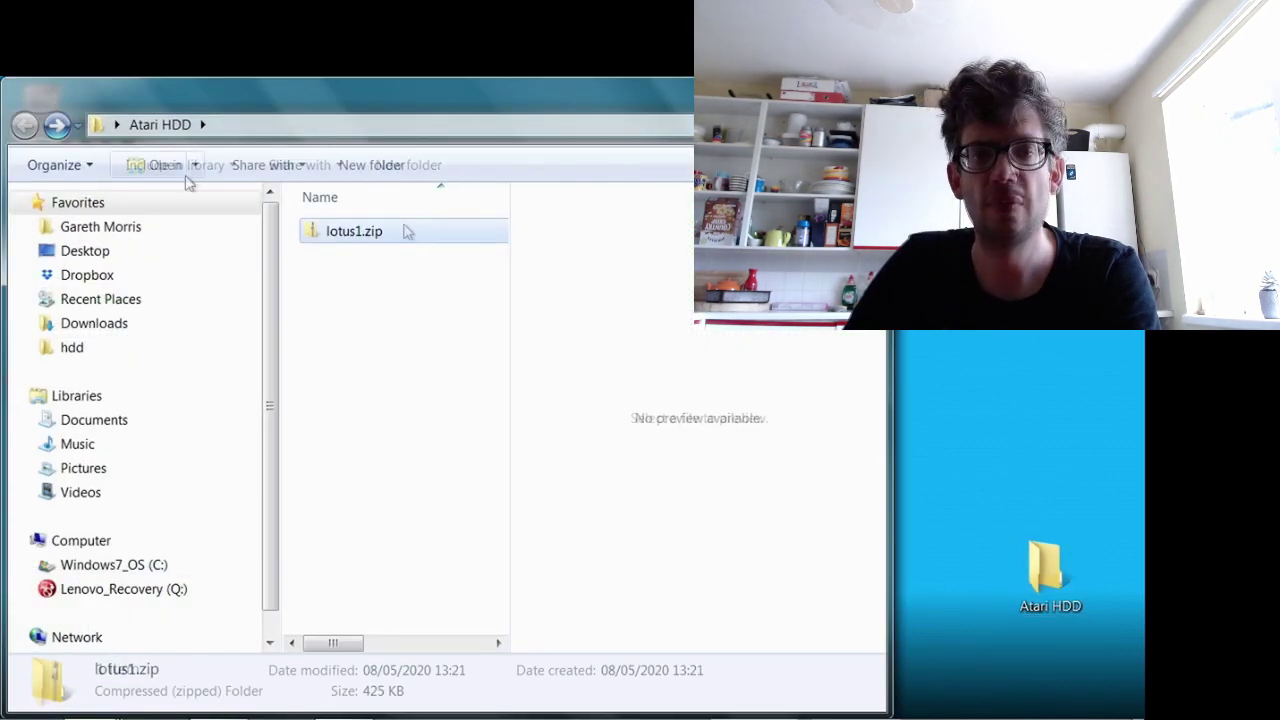
{"action": "right_click", "coordinate": [337, 233]}
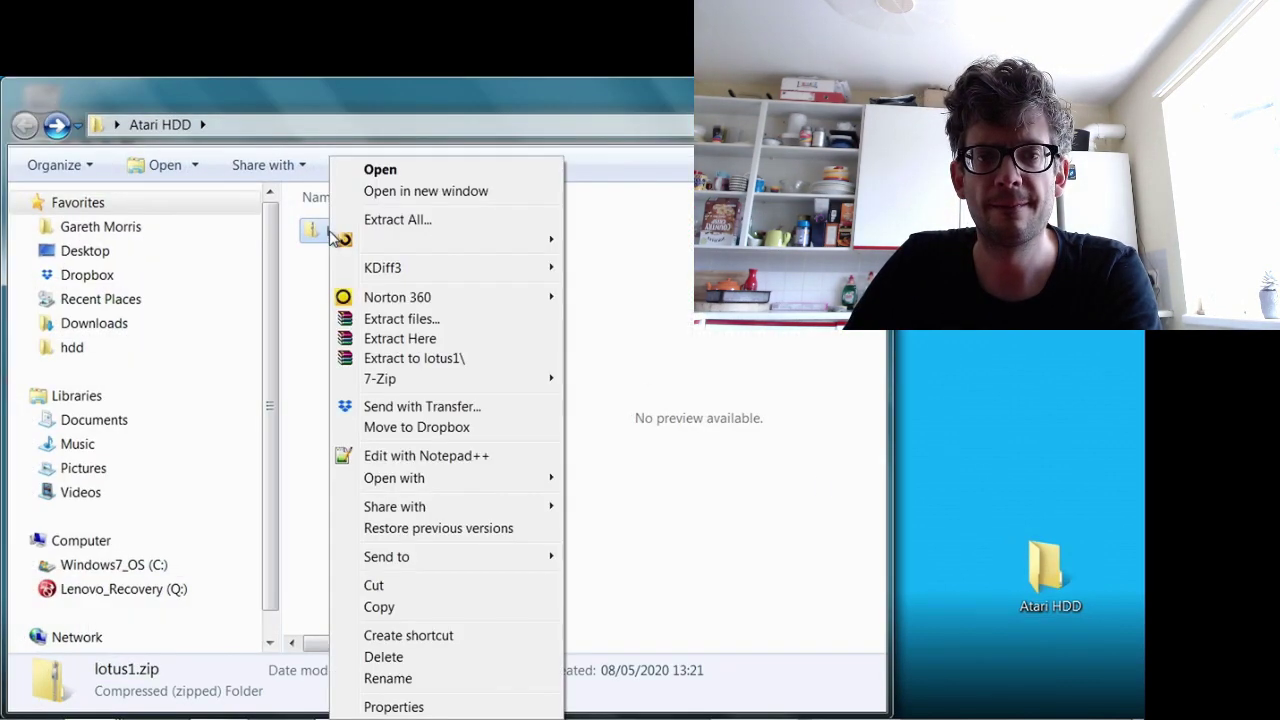
{"action": "left_click", "coordinate": [414, 358]}
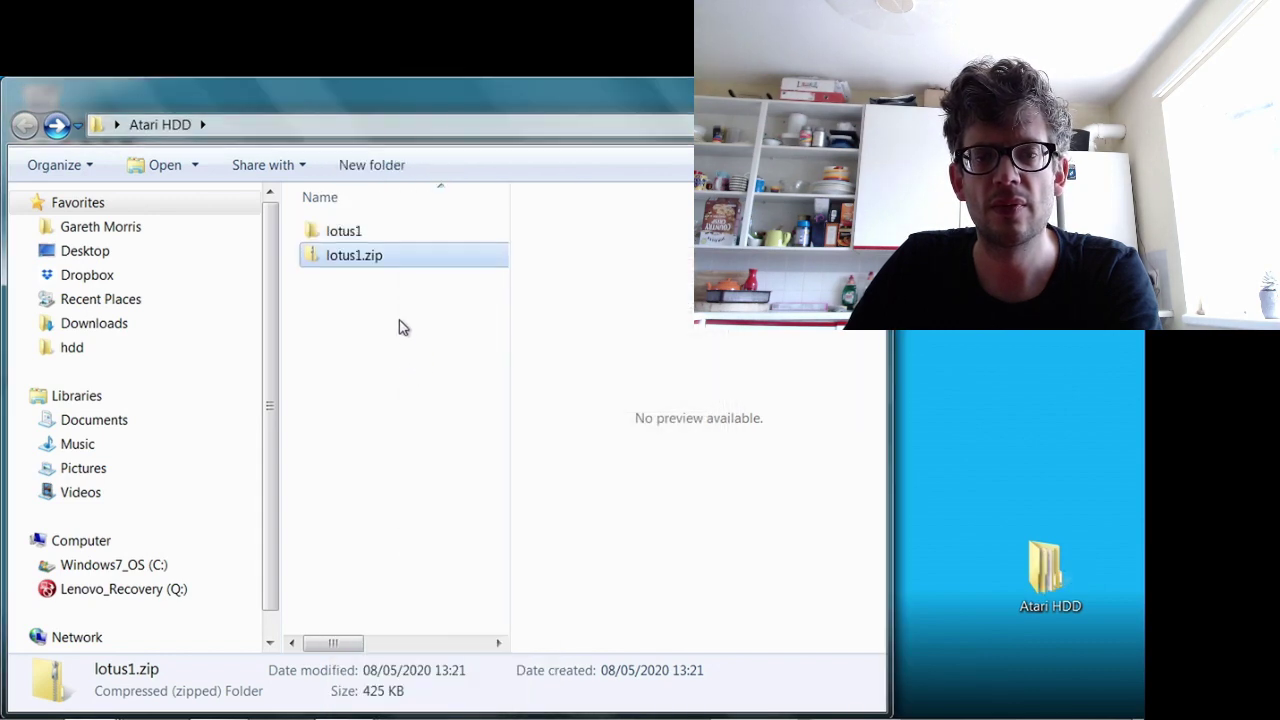
Delete lotus1.zip from the Atari HDD folder and close the folder window to return to the emulator.
{"action": "right_click", "coordinate": [362, 260]}
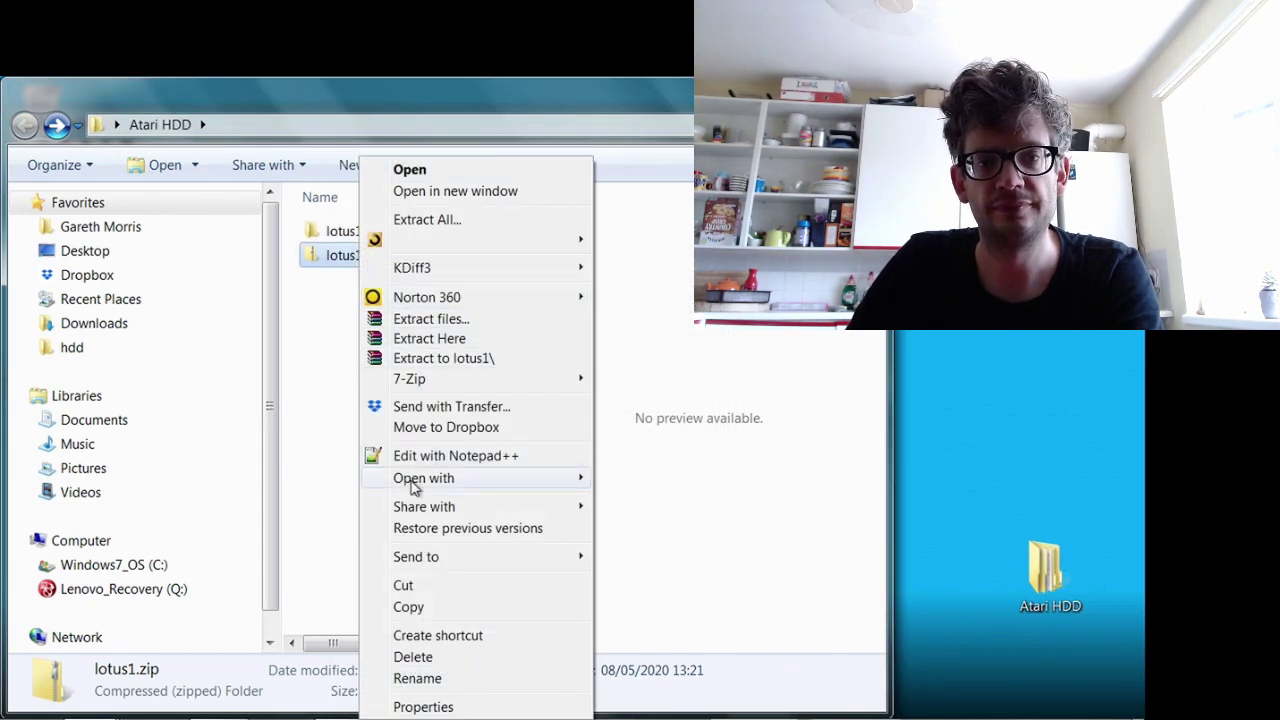
{"action": "left_click", "coordinate": [412, 657]}
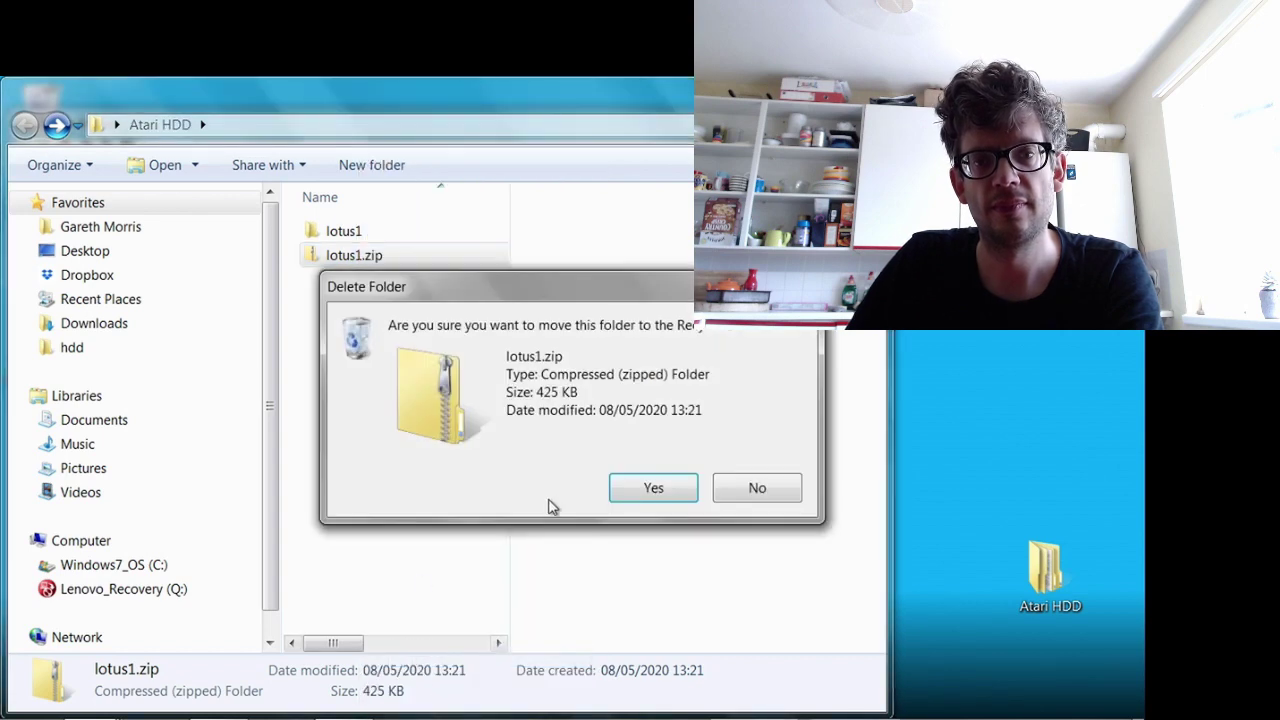
{"action": "left_click", "coordinate": [630, 489]}
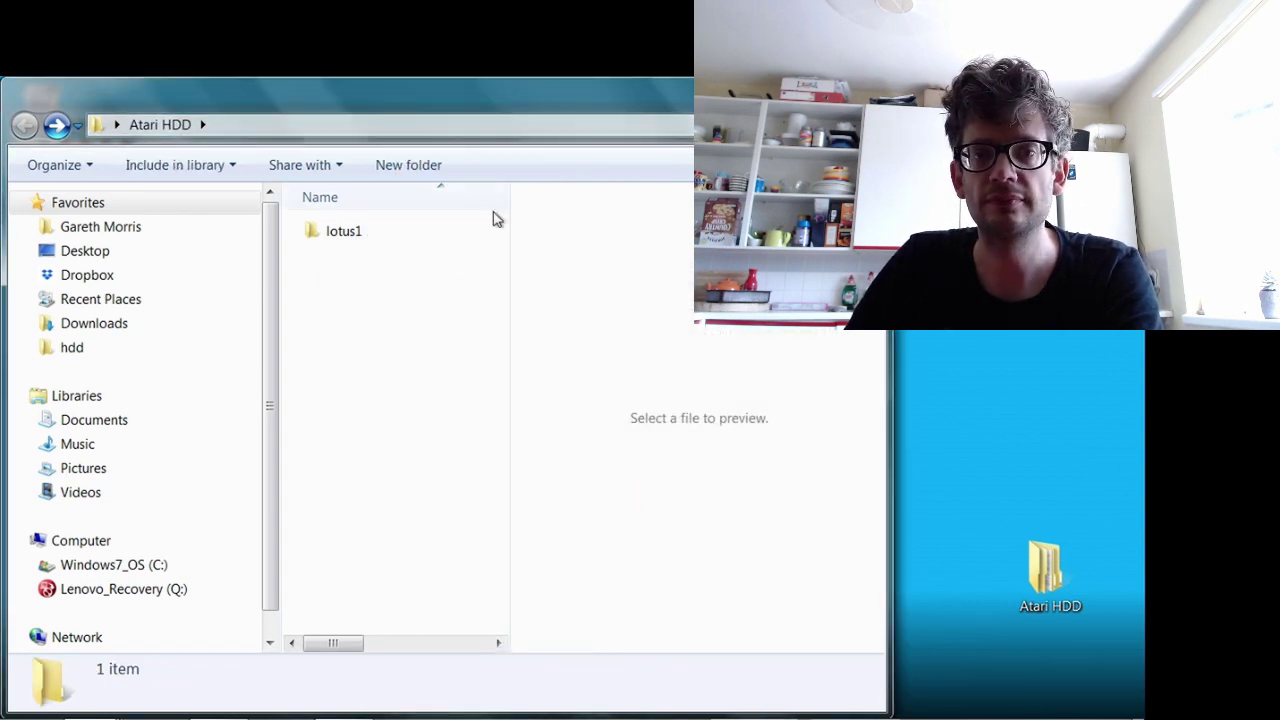
{"action": "left_click_drag", "start_coordinate": [437, 106], "coordinate": [433, 411]}
{"action": "left_click", "coordinate": [846, 389]}
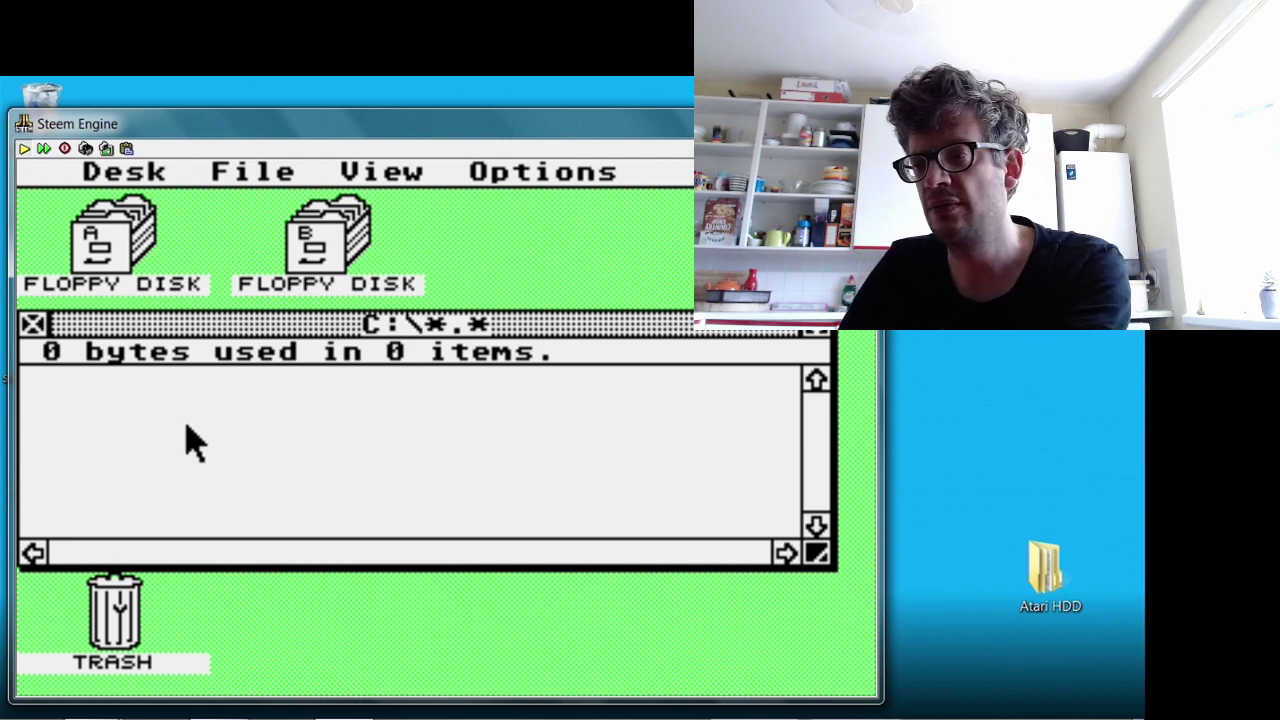
Refresh the hard disk C window and run the Lotus program from the LOTUS1 folder, ending with a reset of the ST.
{"action": "key", "text": "Escape"}
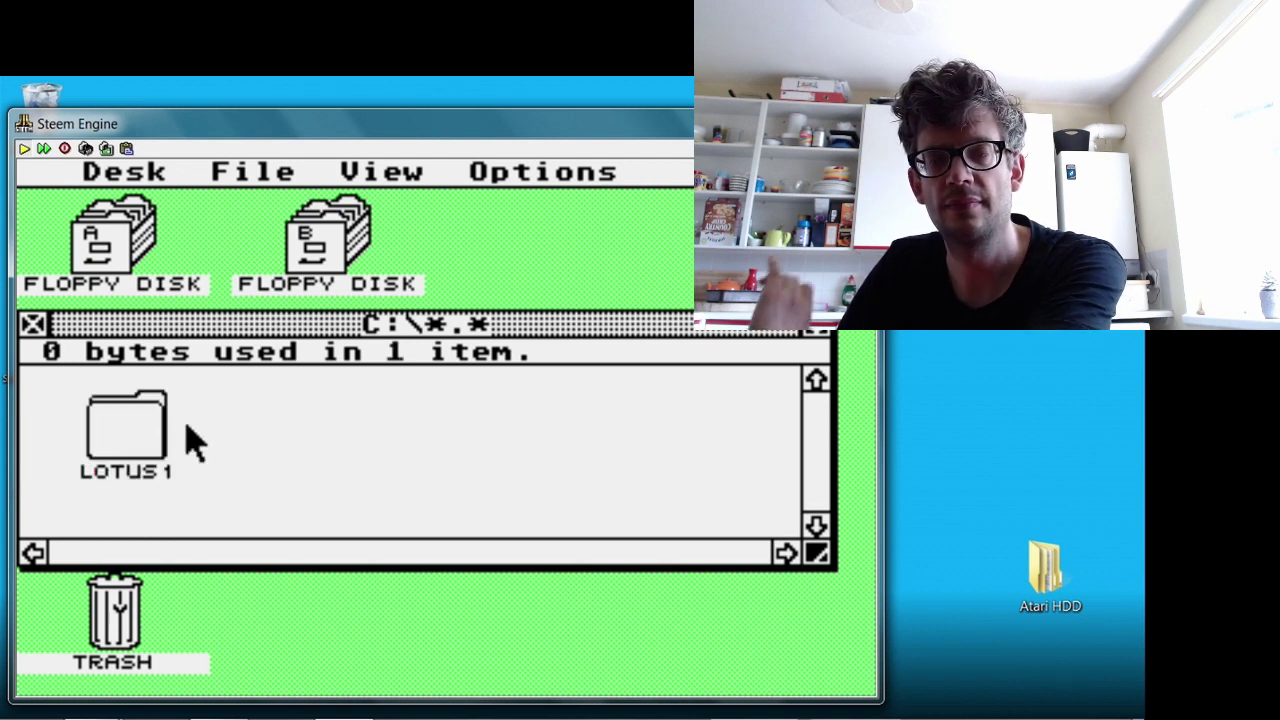
{"action": "double_click", "coordinate": [121, 452]}
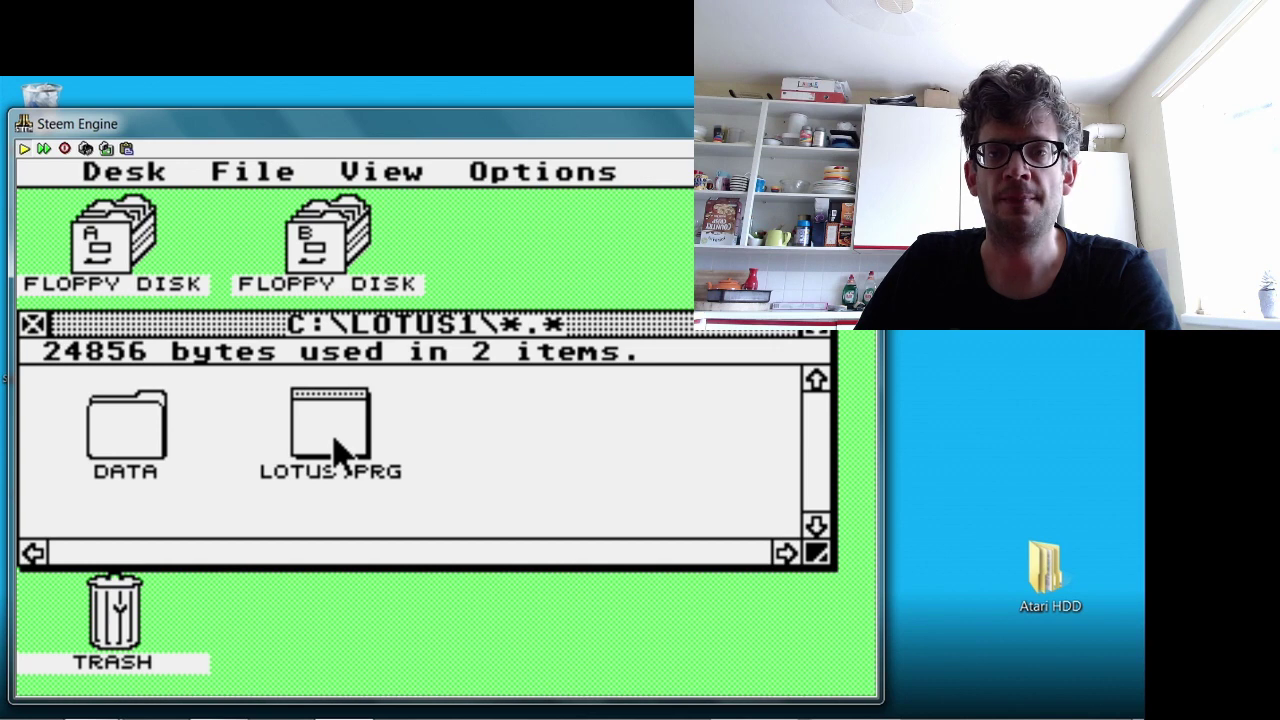
{"action": "left_click", "coordinate": [340, 455]}
{"action": "double_click", "coordinate": [340, 455]}
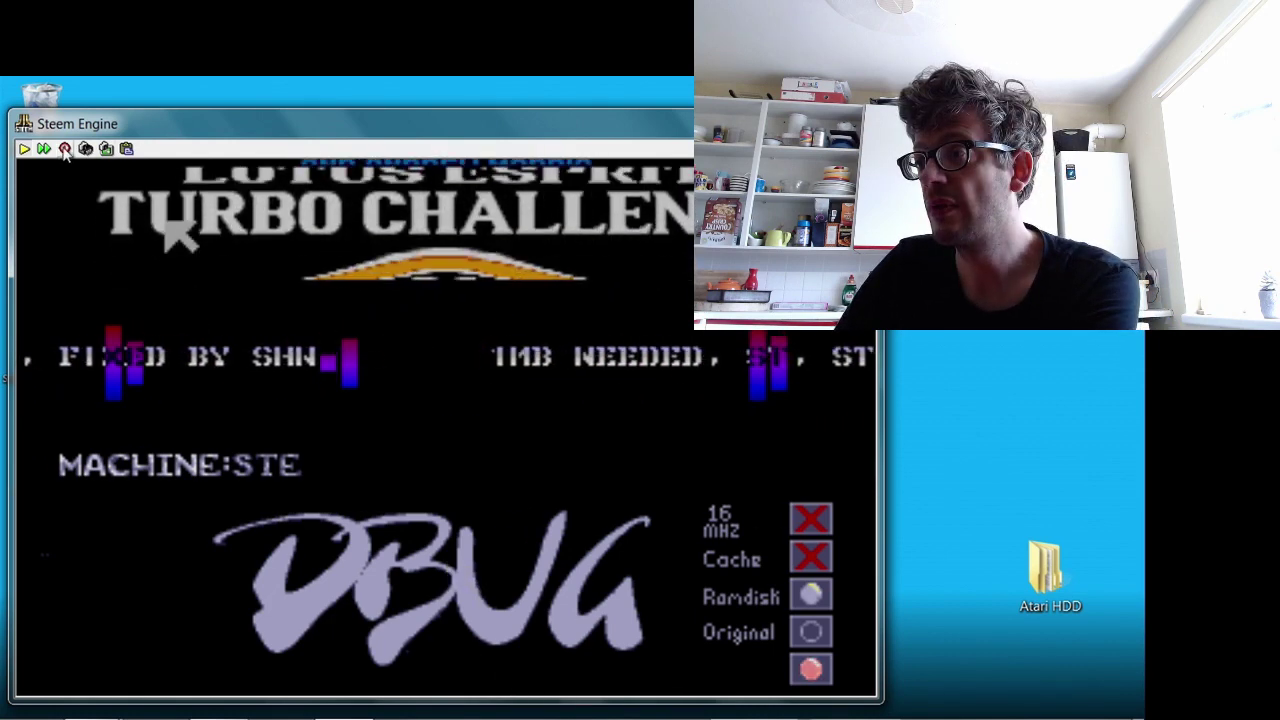
{"action": "key", "text": "Pause"}
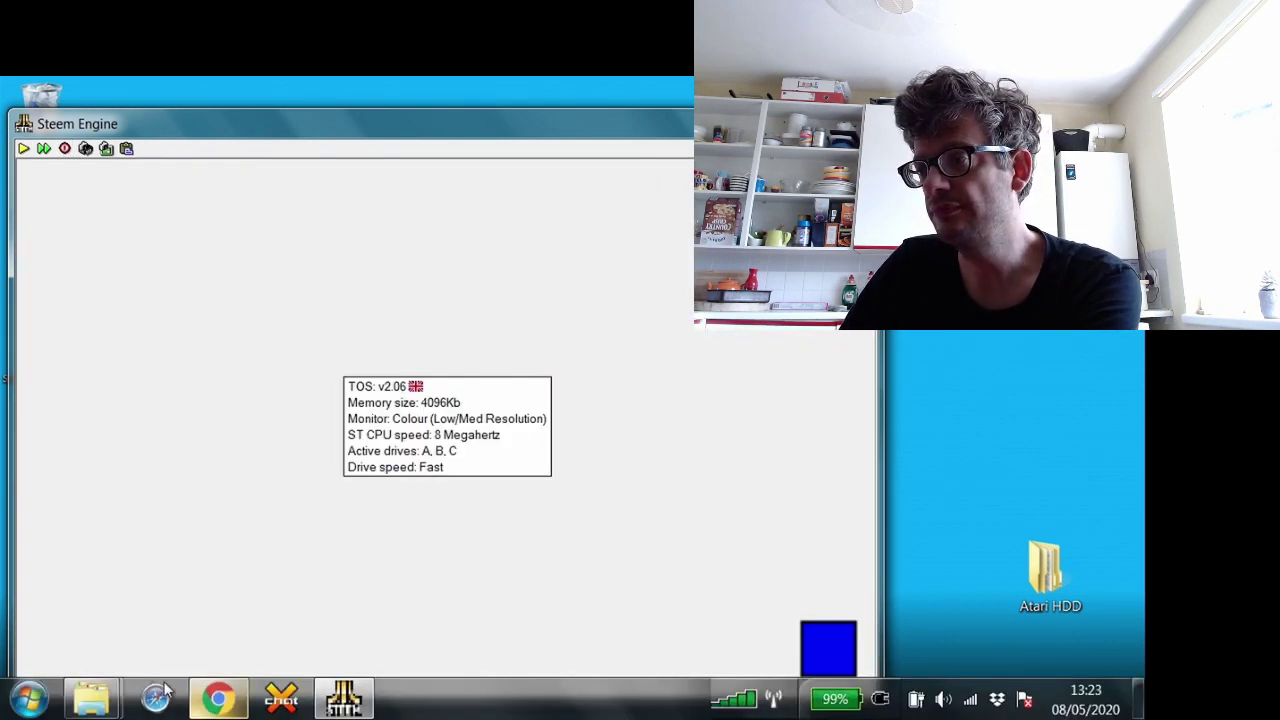
Switch to the Chrome browser and load preromanbritain.com/maxymiser in the D-Bug tab.
{"action": "mouse_move", "coordinate": [100, 705]}
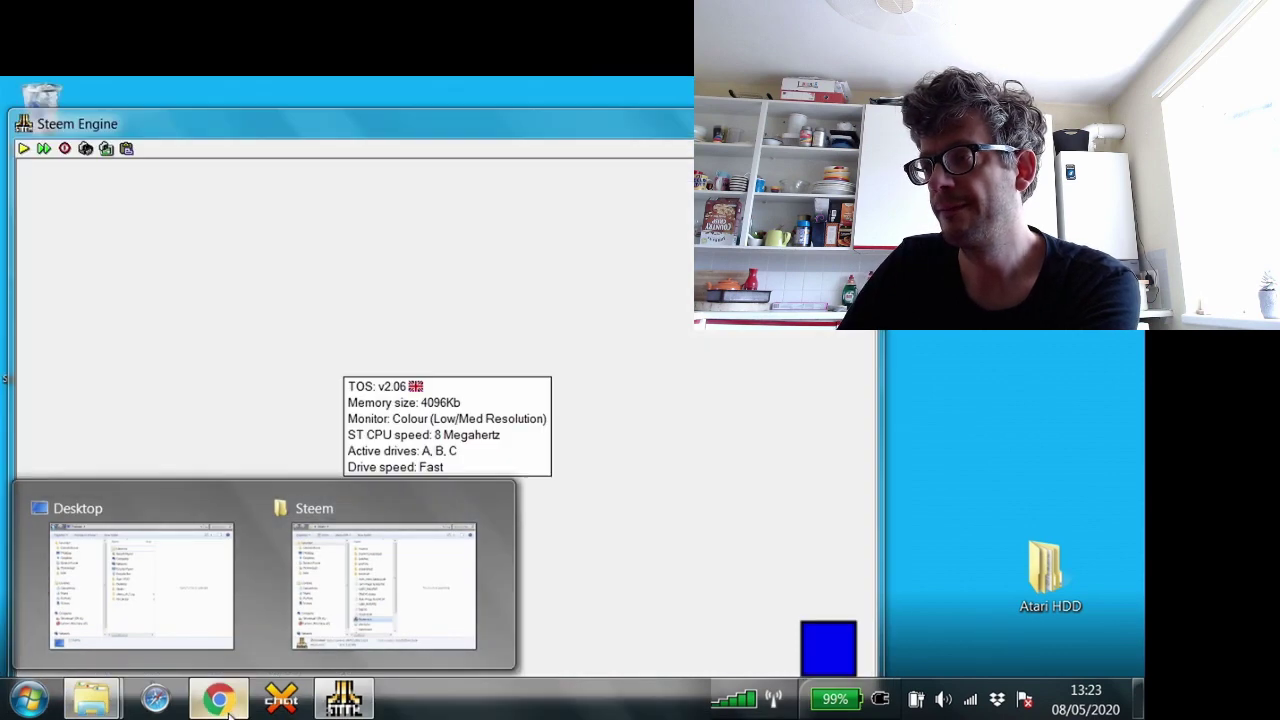
{"action": "left_click", "coordinate": [227, 709]}
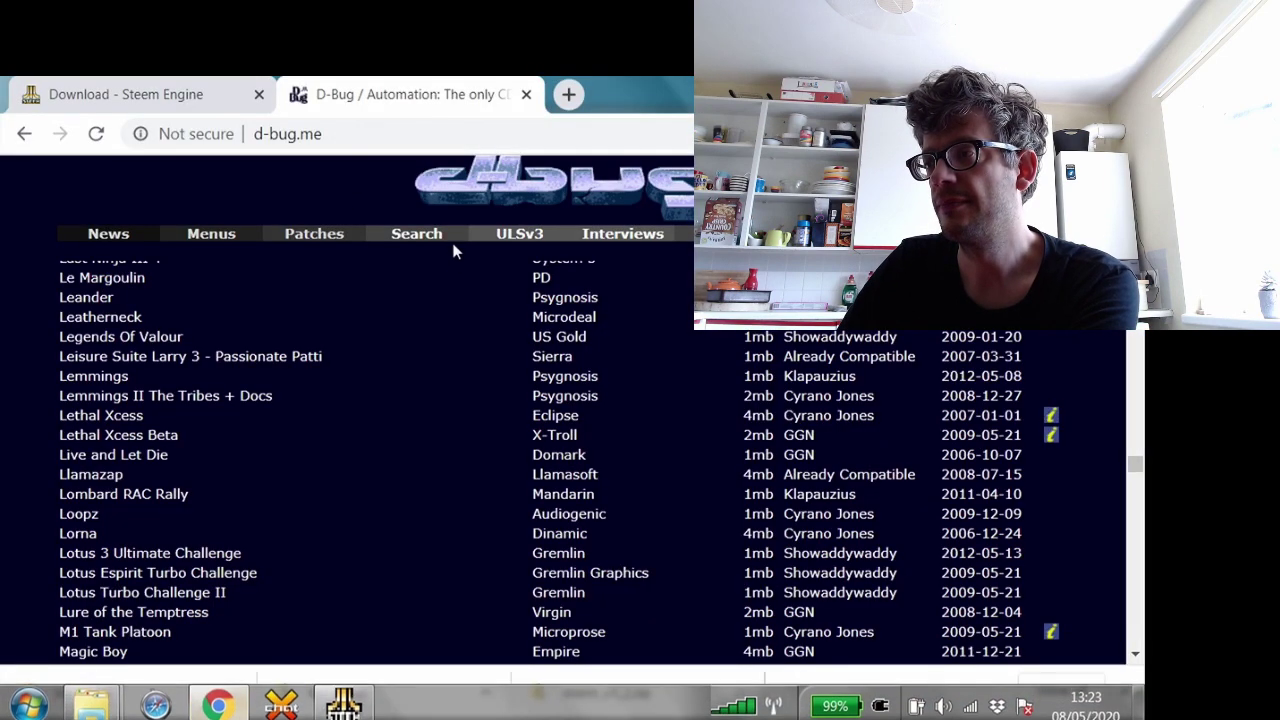
{"action": "left_click", "coordinate": [345, 133]}
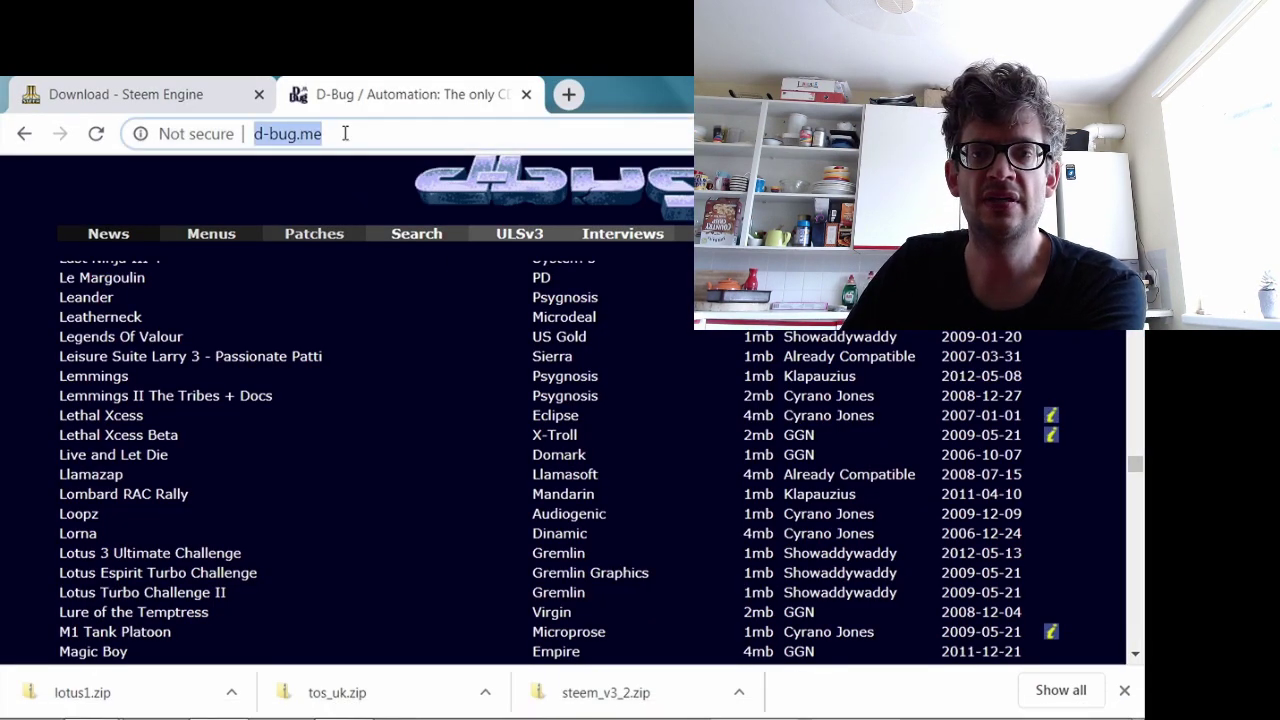
{"action": "type", "text": "prero"}
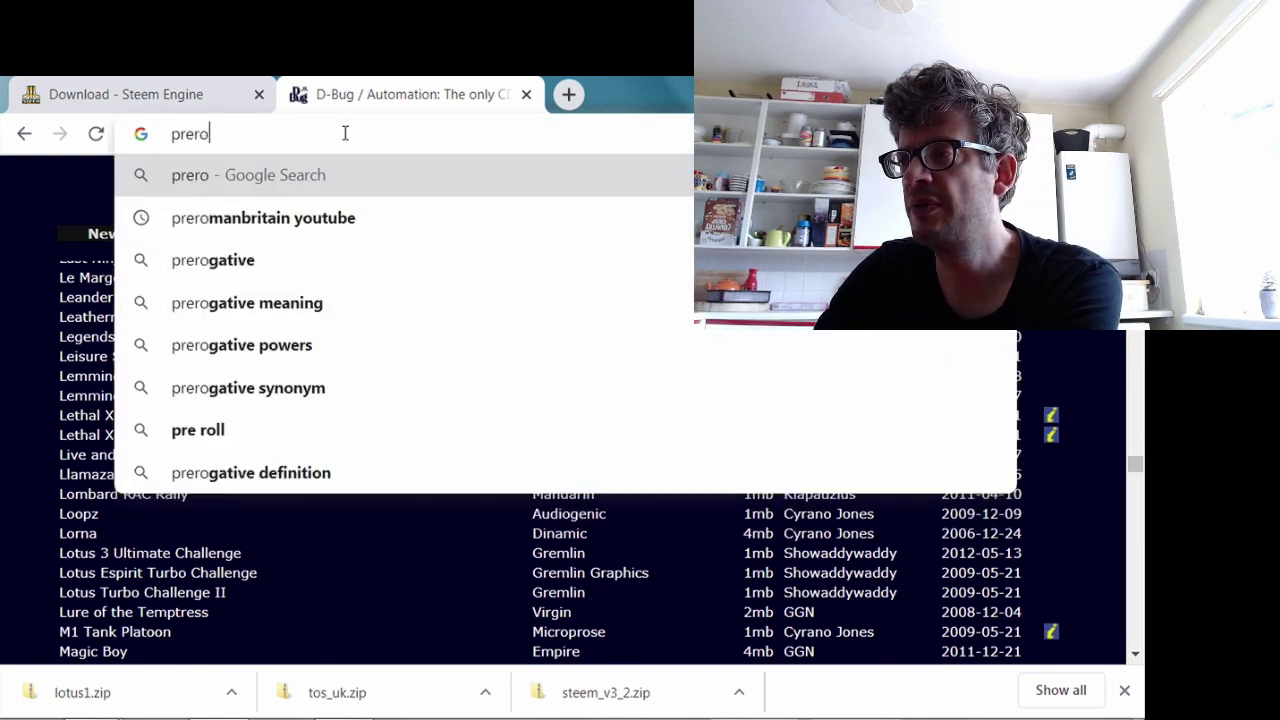
{"action": "type", "text": "manbritain.com"}
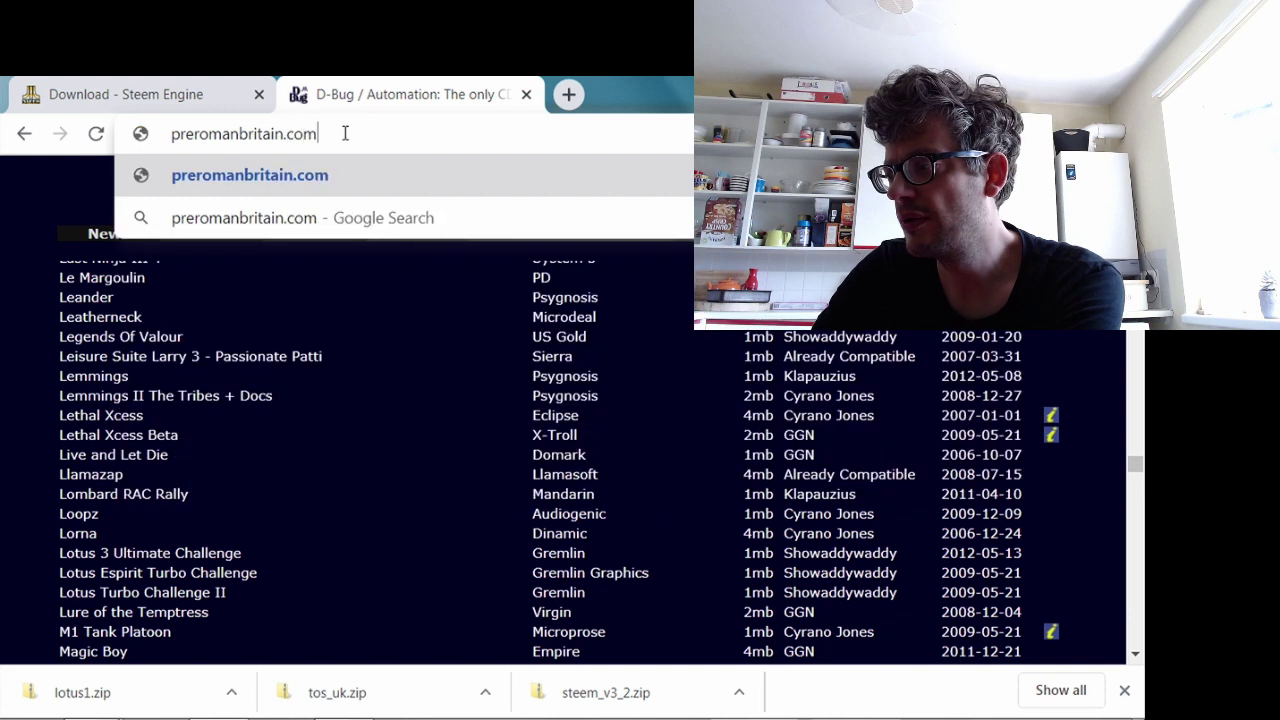
{"action": "type", "text": "/may"}
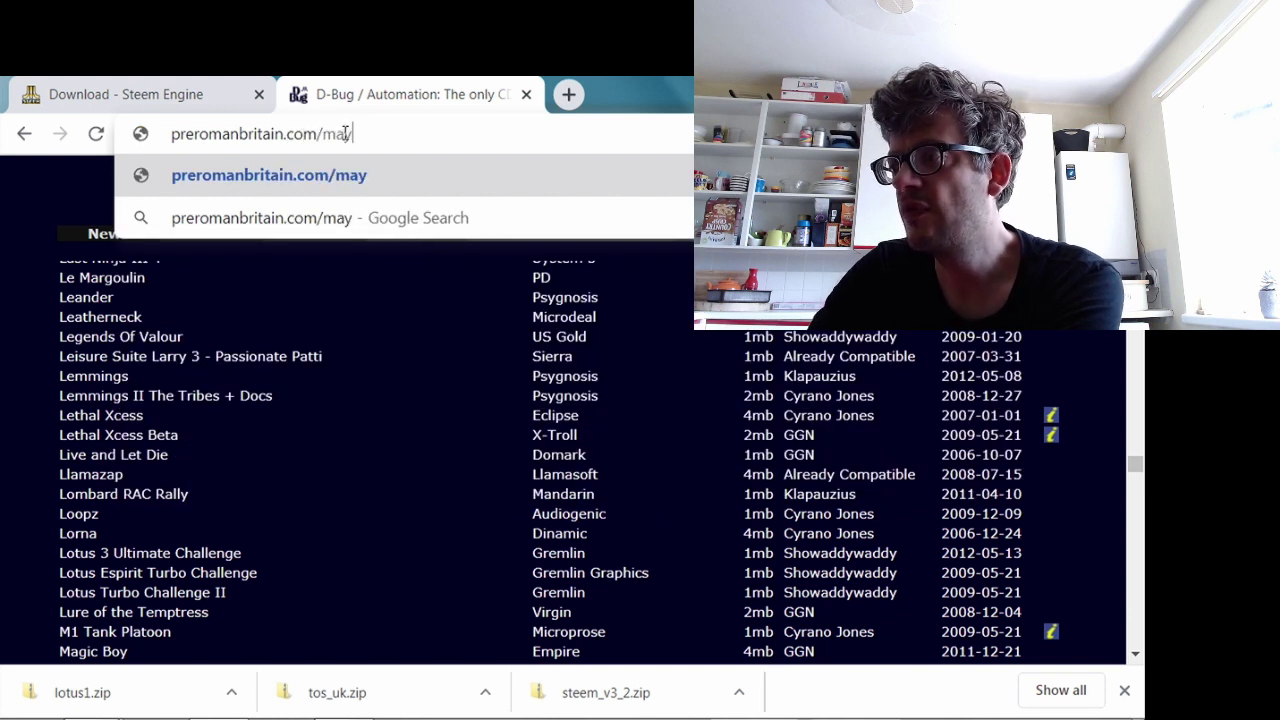
{"action": "key", "text": "BackSpace"}
{"action": "type", "text": "xymiser"}
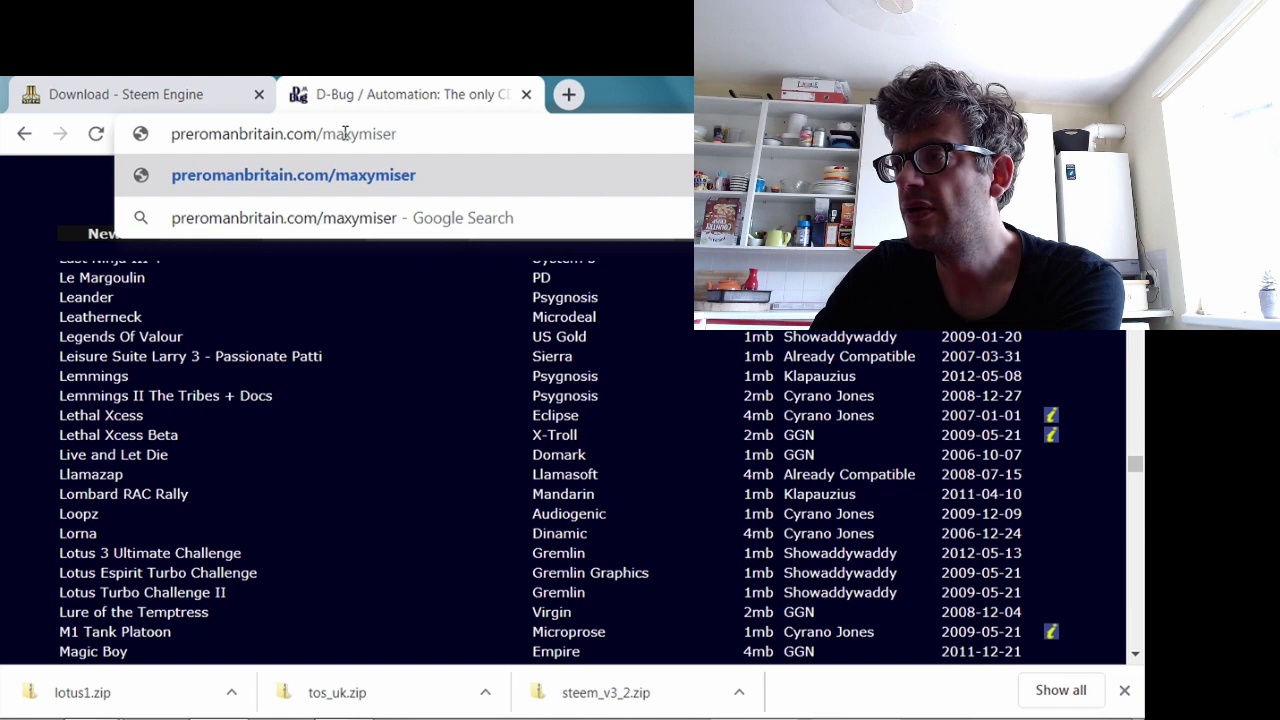
{"action": "key", "text": "Return"}
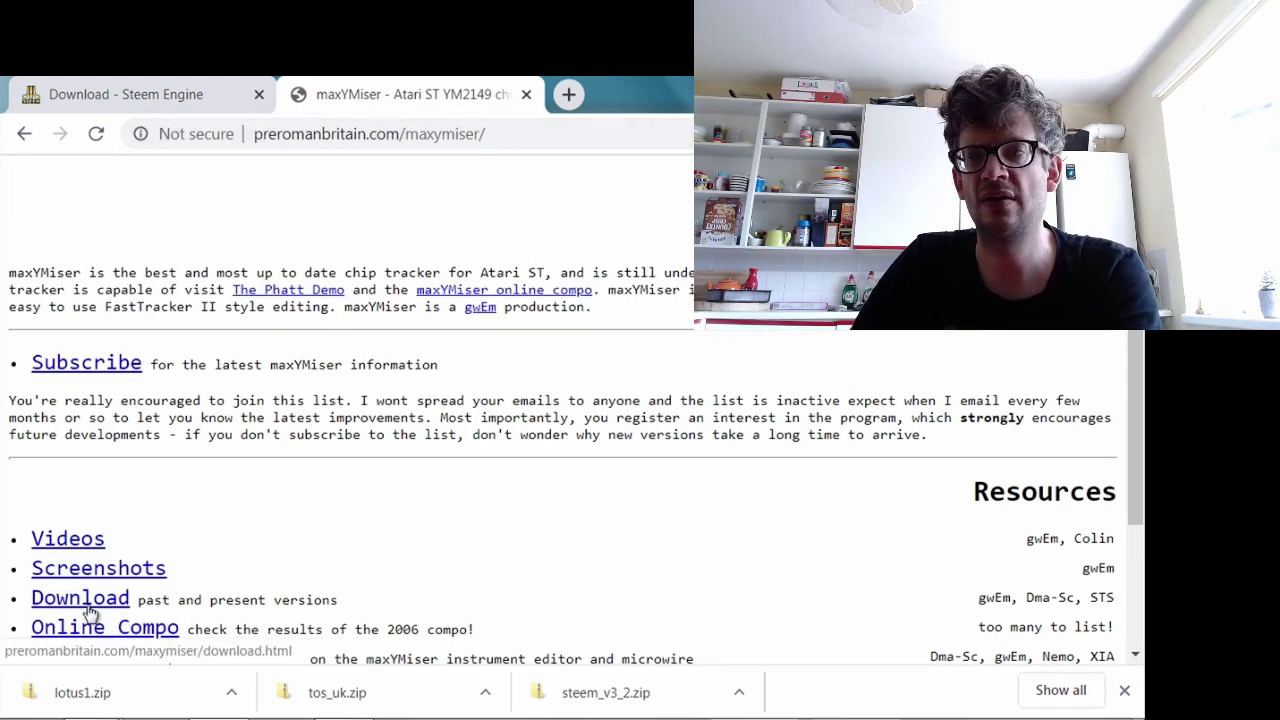
Open the maxYMiser download page and save the v1.39 archive MYM_V139.ZIP into the Atari HDD folder on the desktop.
{"action": "left_click", "coordinate": [89, 608]}
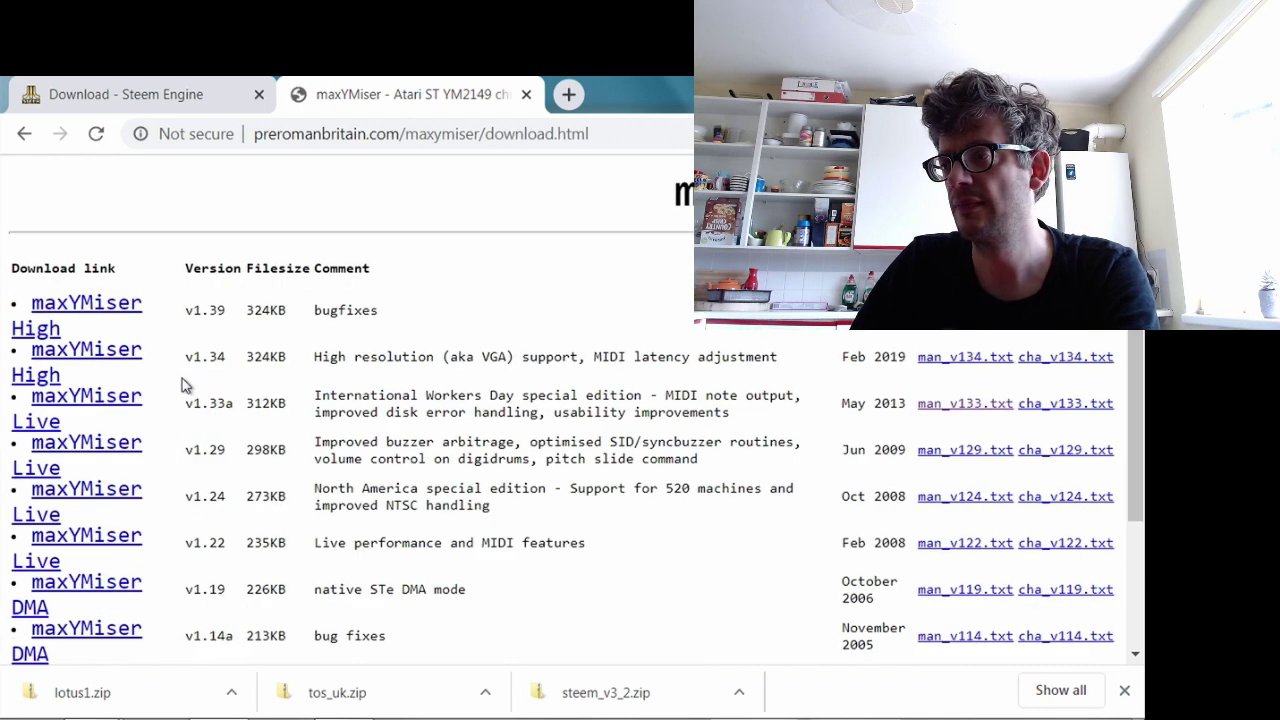
{"action": "right_click", "coordinate": [80, 303]}
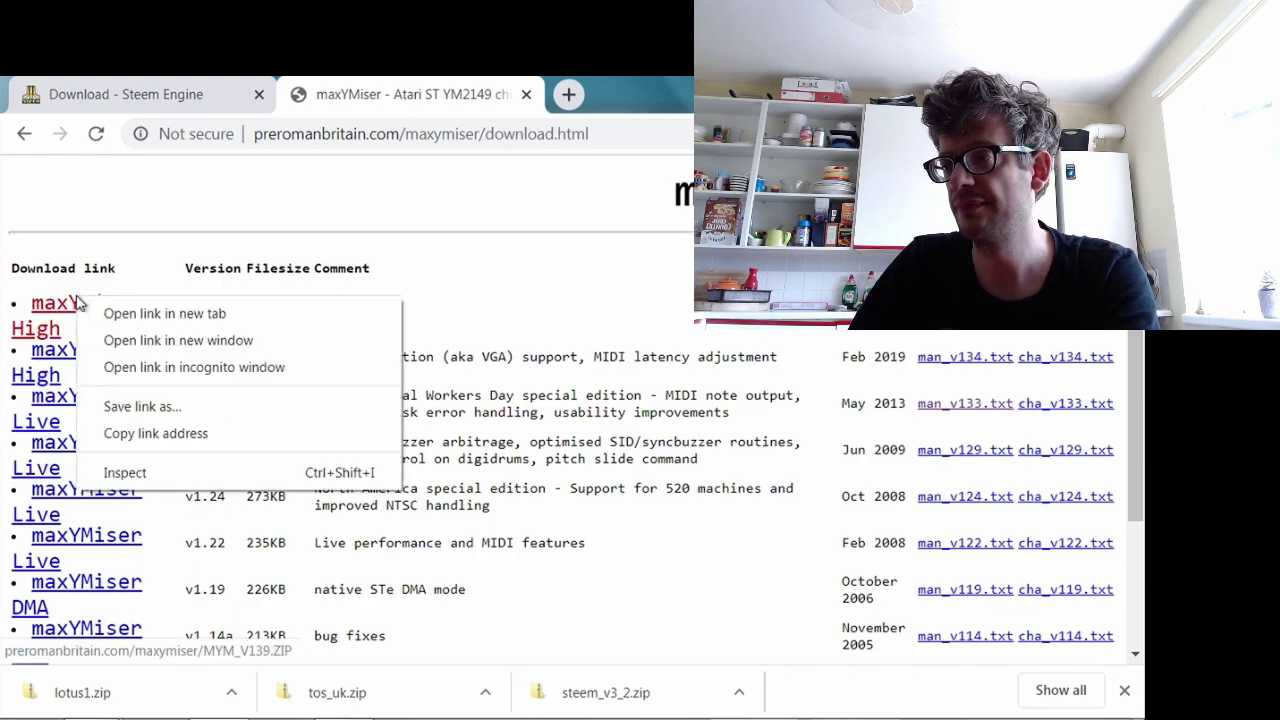
{"action": "left_click", "coordinate": [139, 409]}
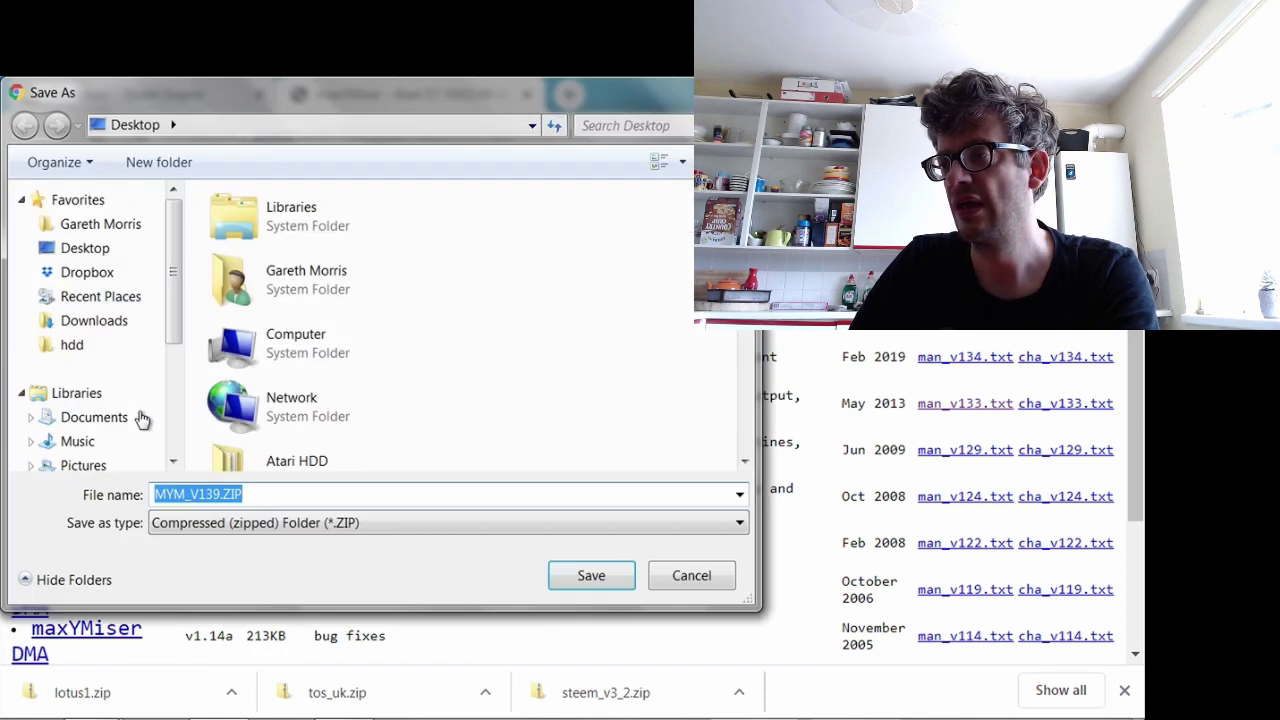
{"action": "left_click", "coordinate": [309, 452]}
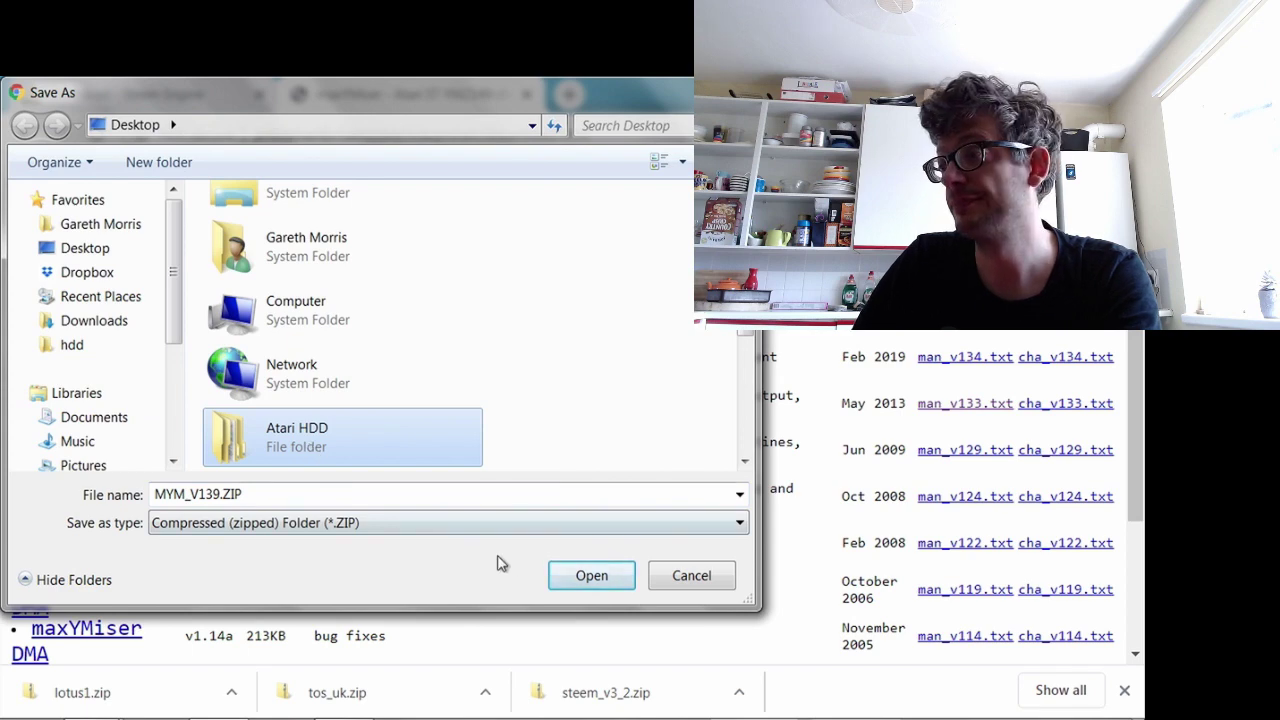
{"action": "left_click", "coordinate": [586, 577]}
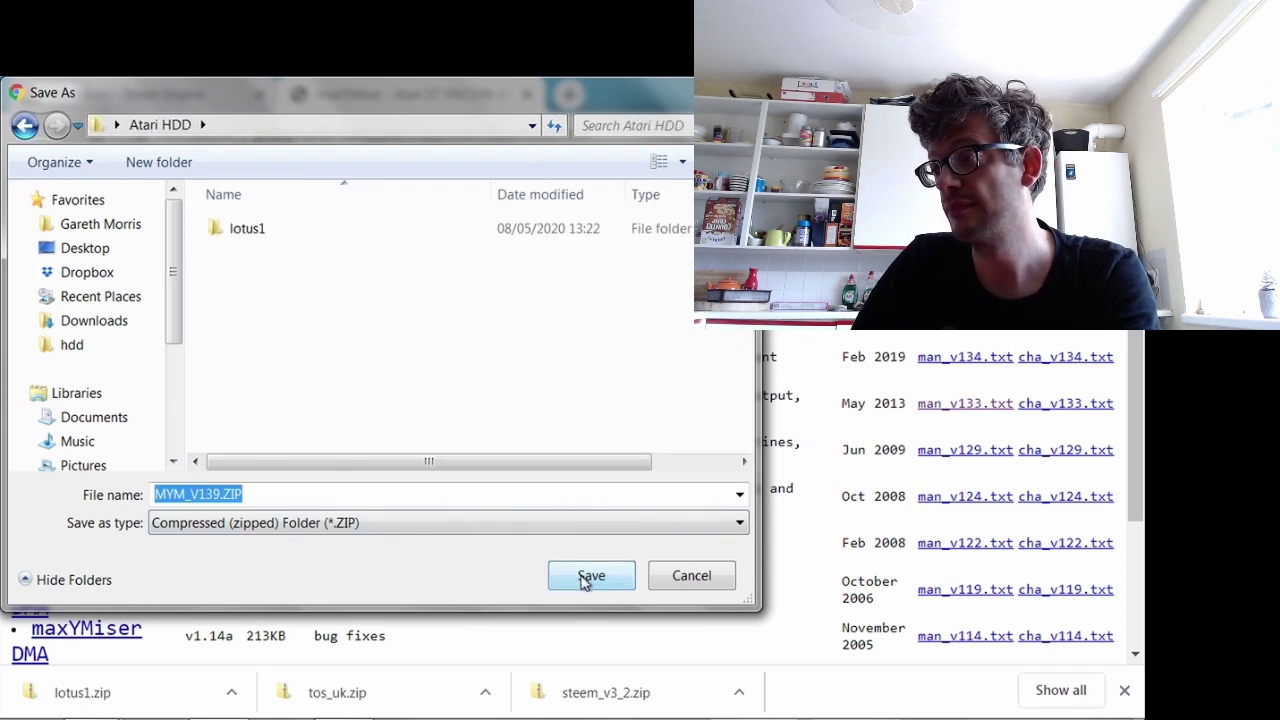
{"action": "left_click", "coordinate": [588, 577]}
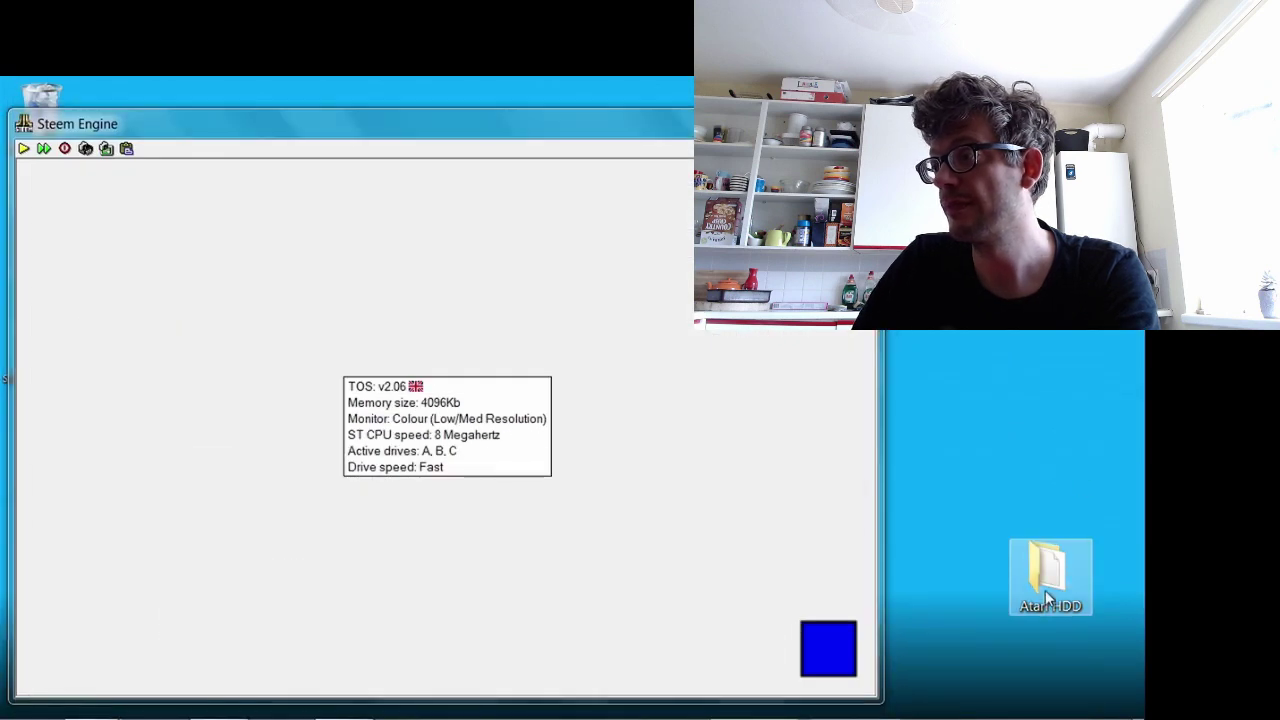
Open the Atari HDD folder and extract MYM_V139.ZIP into its own MYM_V139 subfolder.
{"action": "double_click", "coordinate": [1046, 575]}
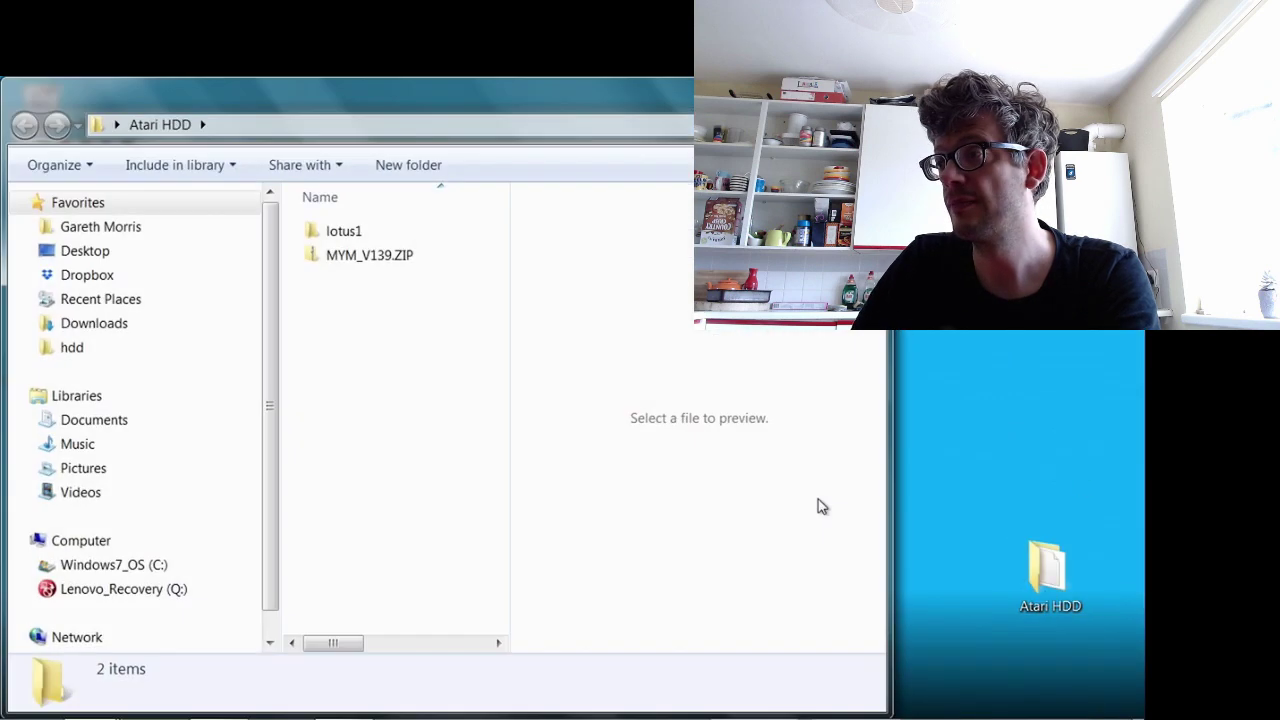
{"action": "right_click", "coordinate": [373, 258]}
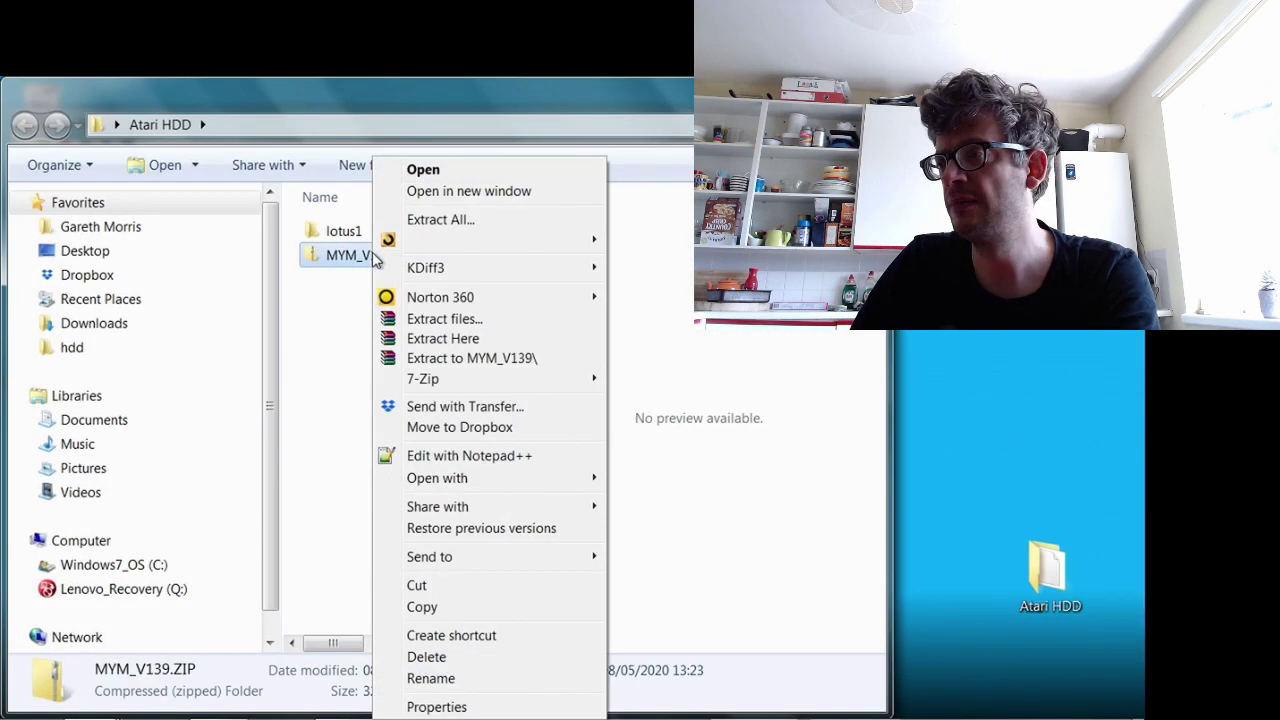
{"action": "left_click", "coordinate": [475, 358]}
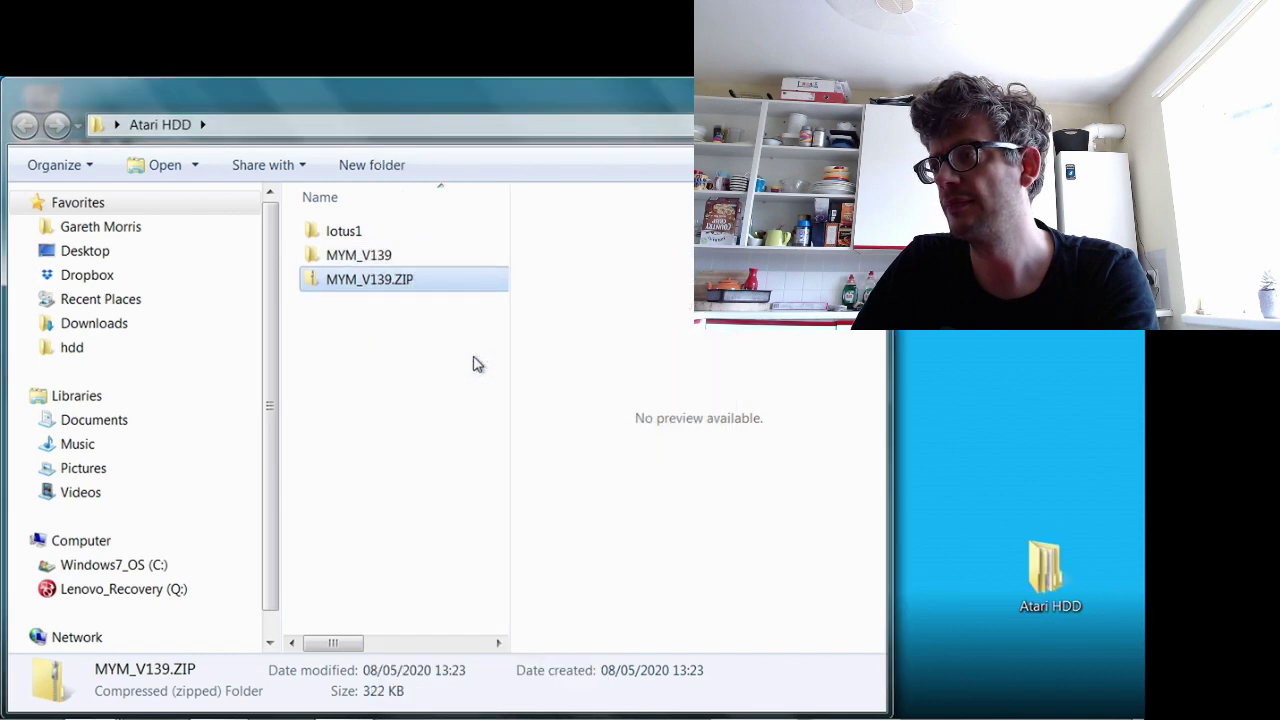
Delete MYM_V139.ZIP from the Atari HDD folder and close the folder window to return to the emulator.
{"action": "right_click", "coordinate": [366, 283]}
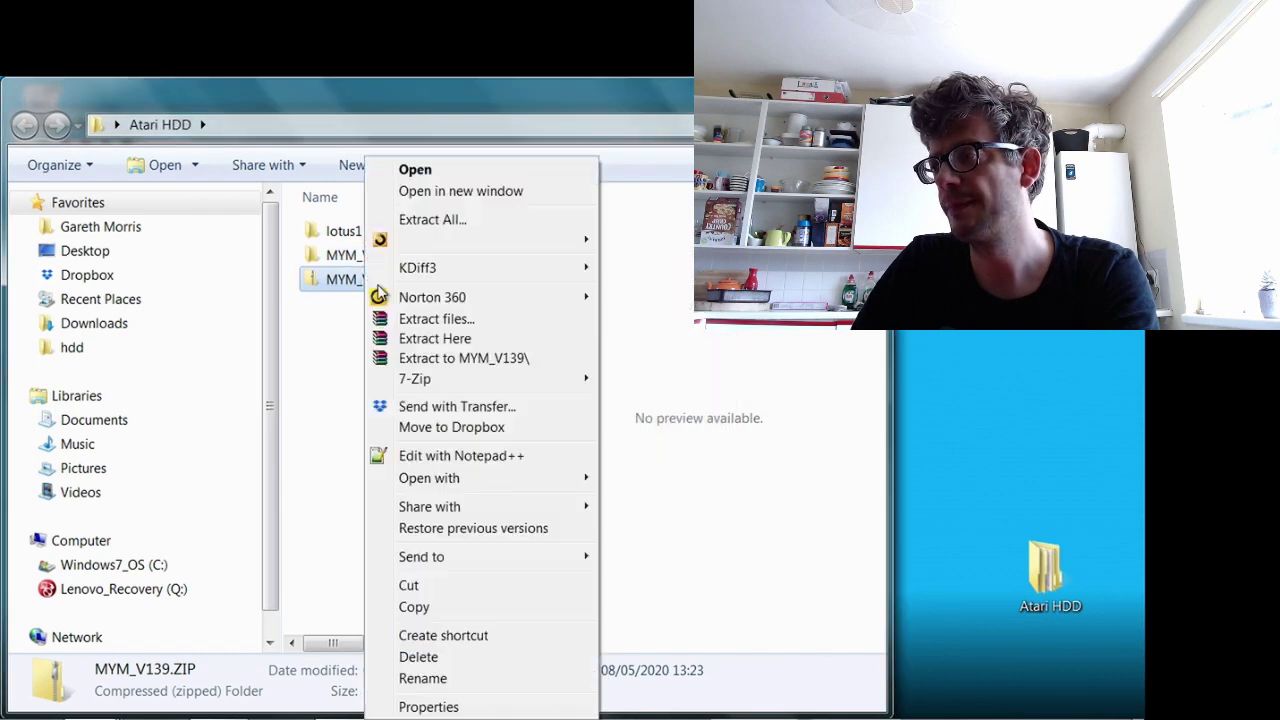
{"action": "left_click", "coordinate": [428, 657]}
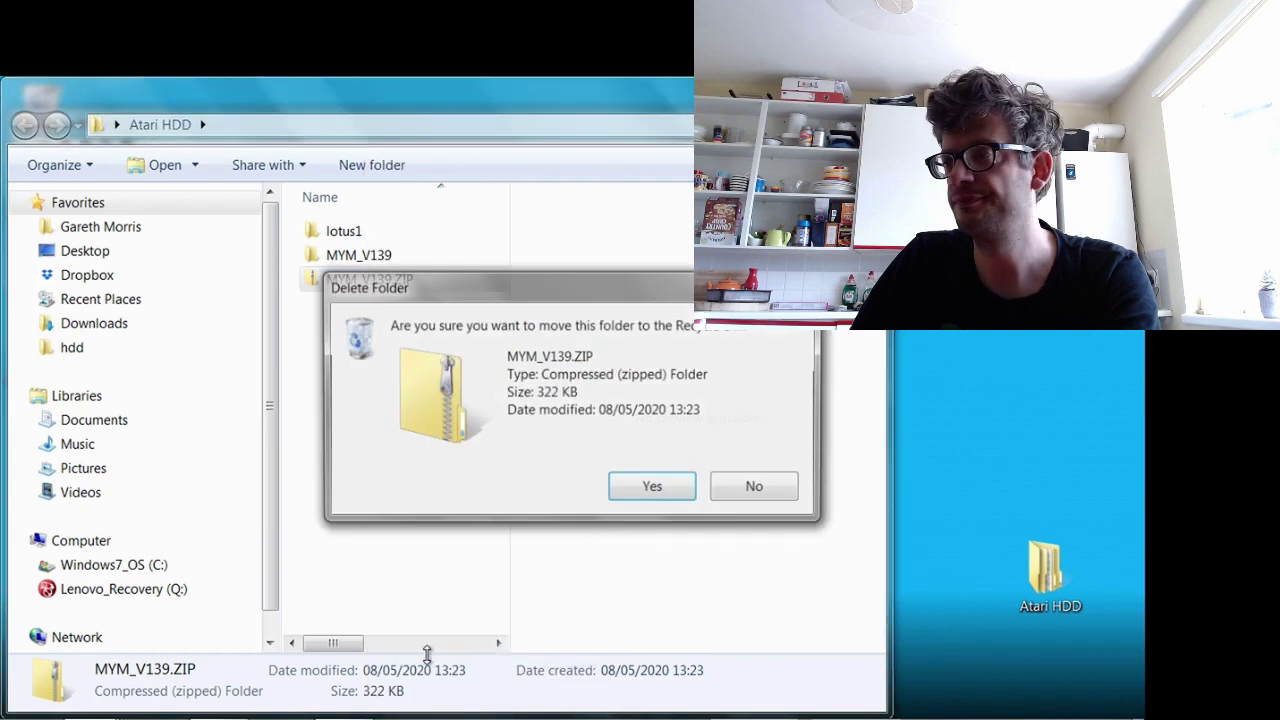
{"action": "left_click", "coordinate": [677, 490]}
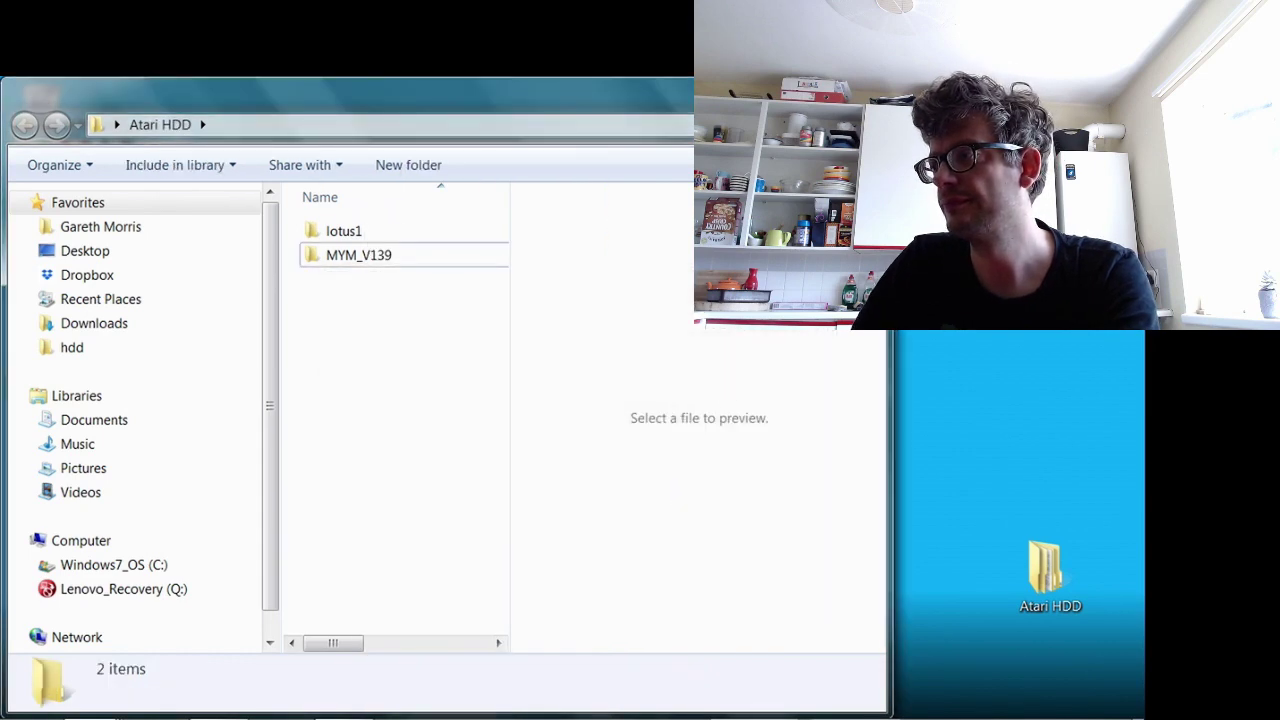
{"action": "key", "text": "alt+F4"}
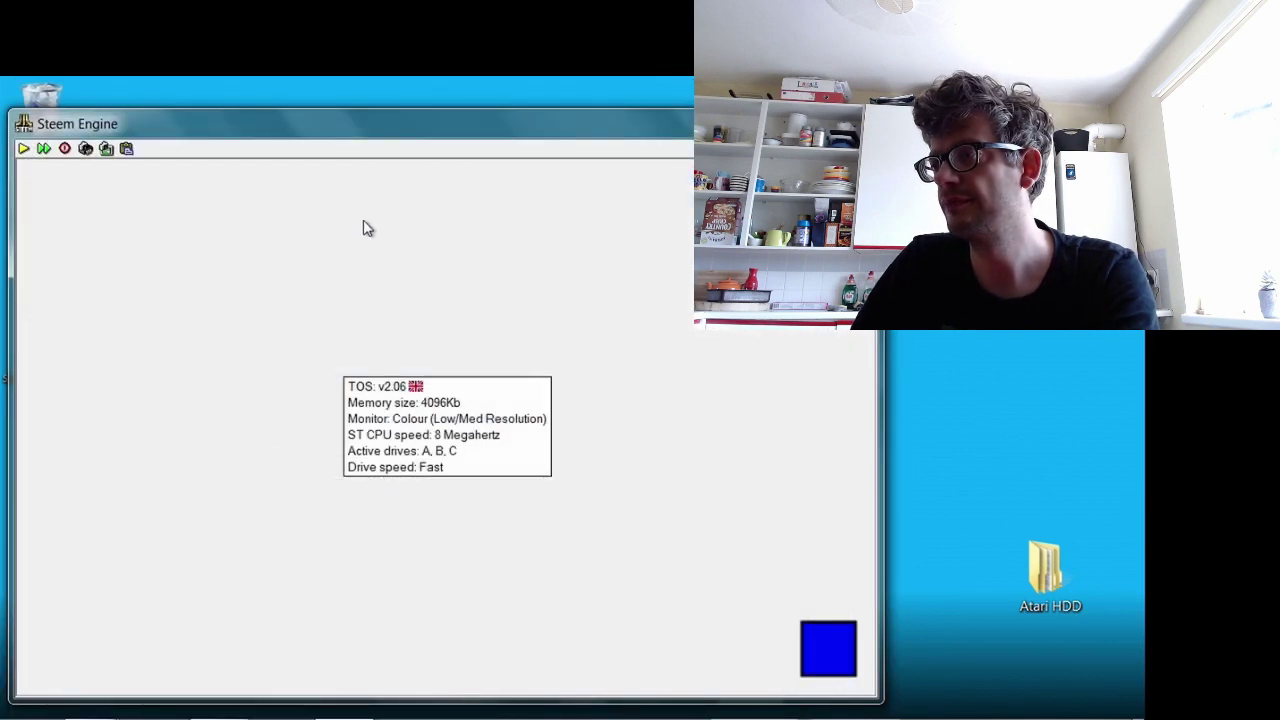
Start the emulation, skip the memory test and open the MYM_V139 folder on hard disk C.
{"action": "left_click", "coordinate": [24, 149]}
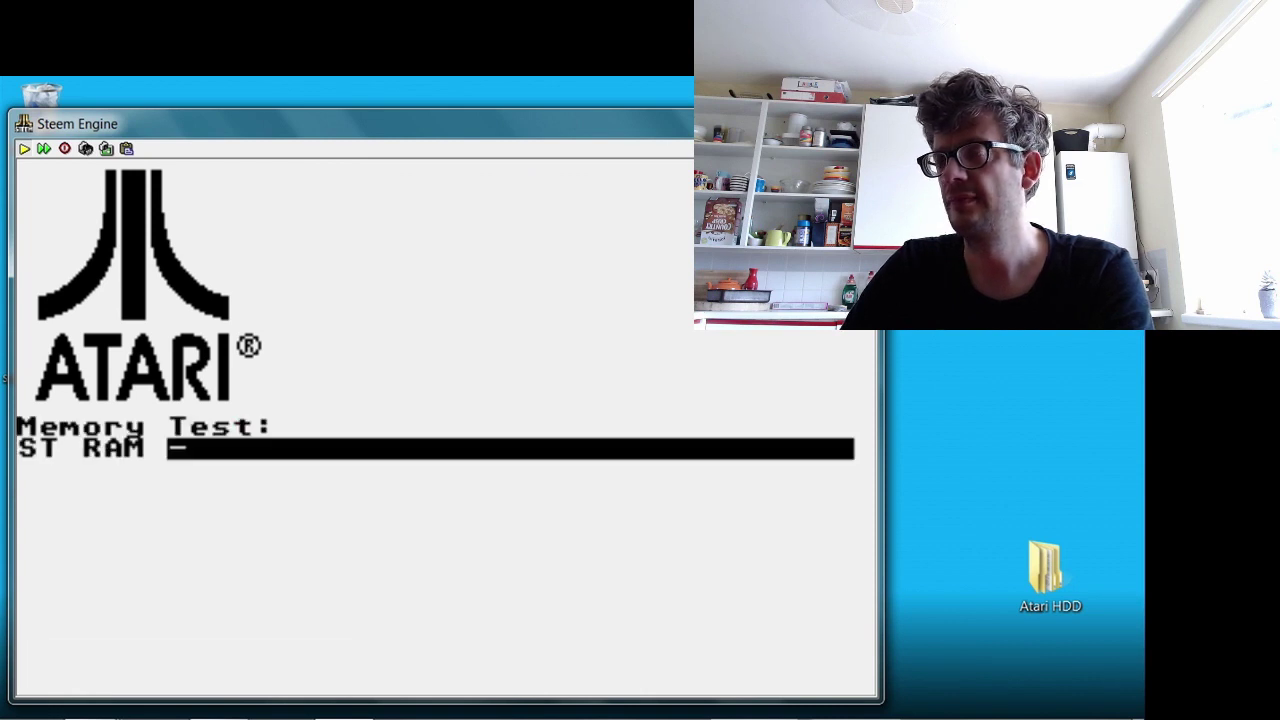
{"action": "key", "text": "space"}
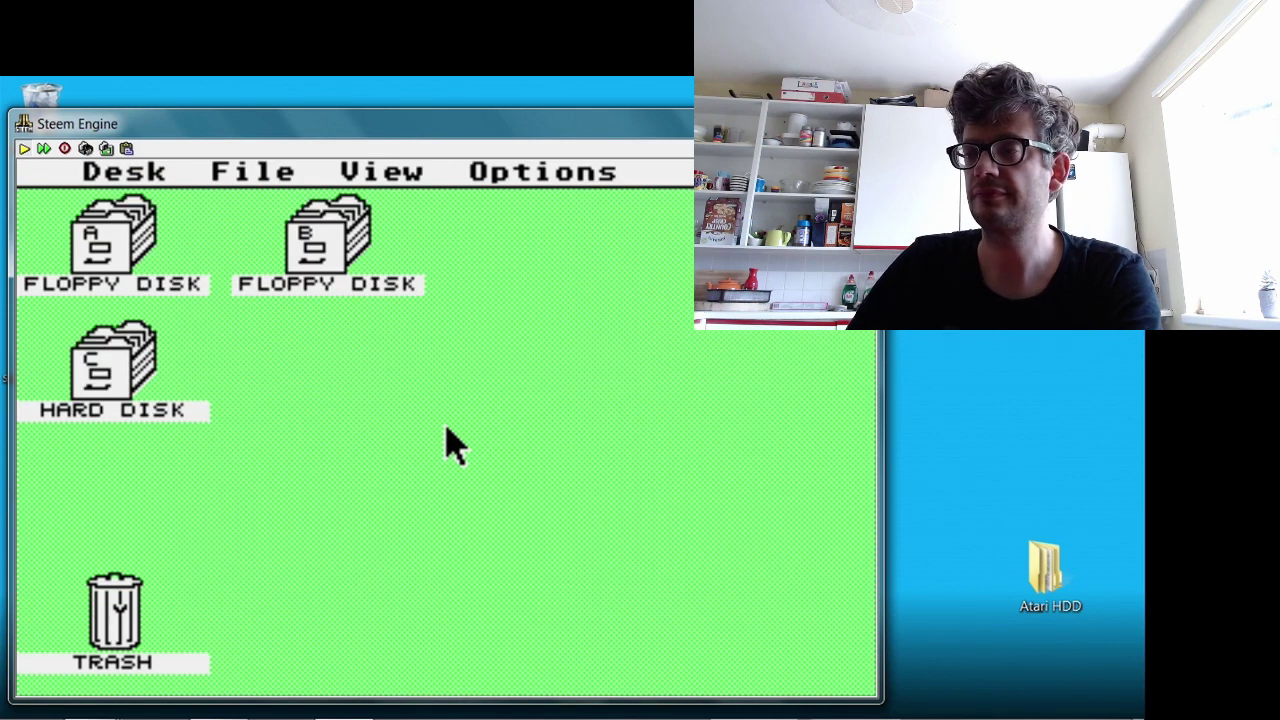
{"action": "double_click", "coordinate": [114, 368]}
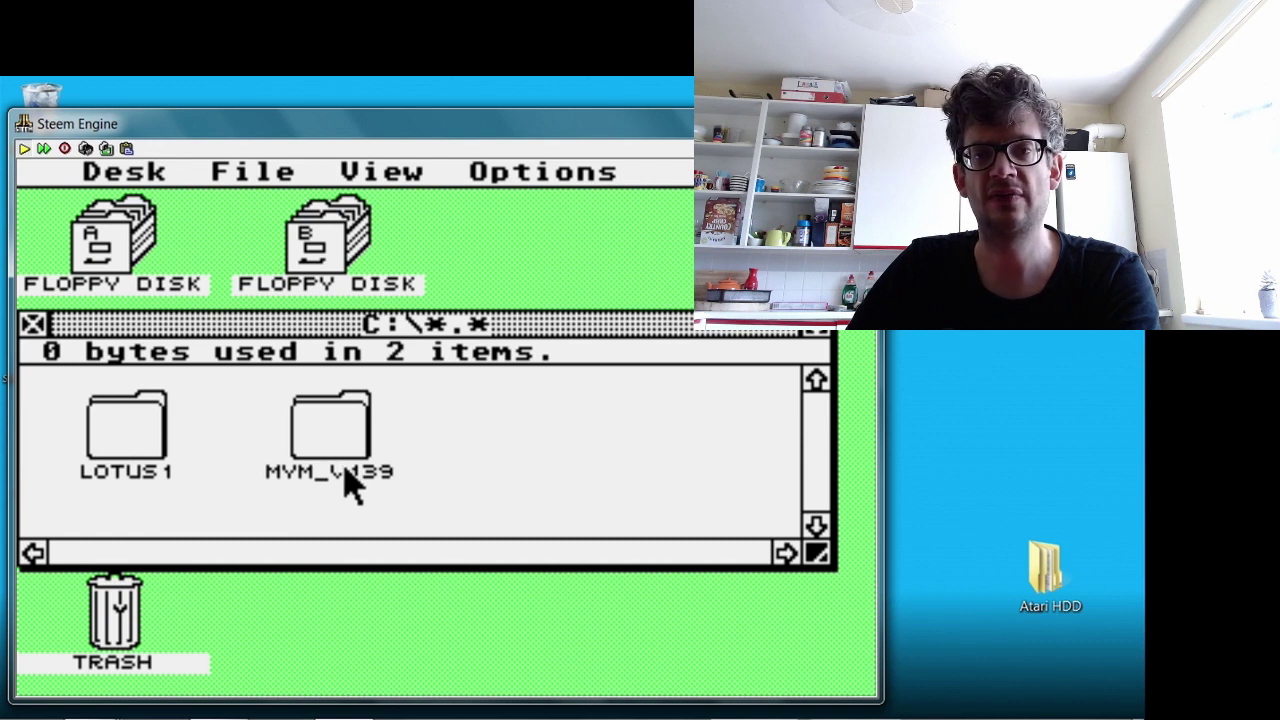
{"action": "double_click", "coordinate": [332, 440]}
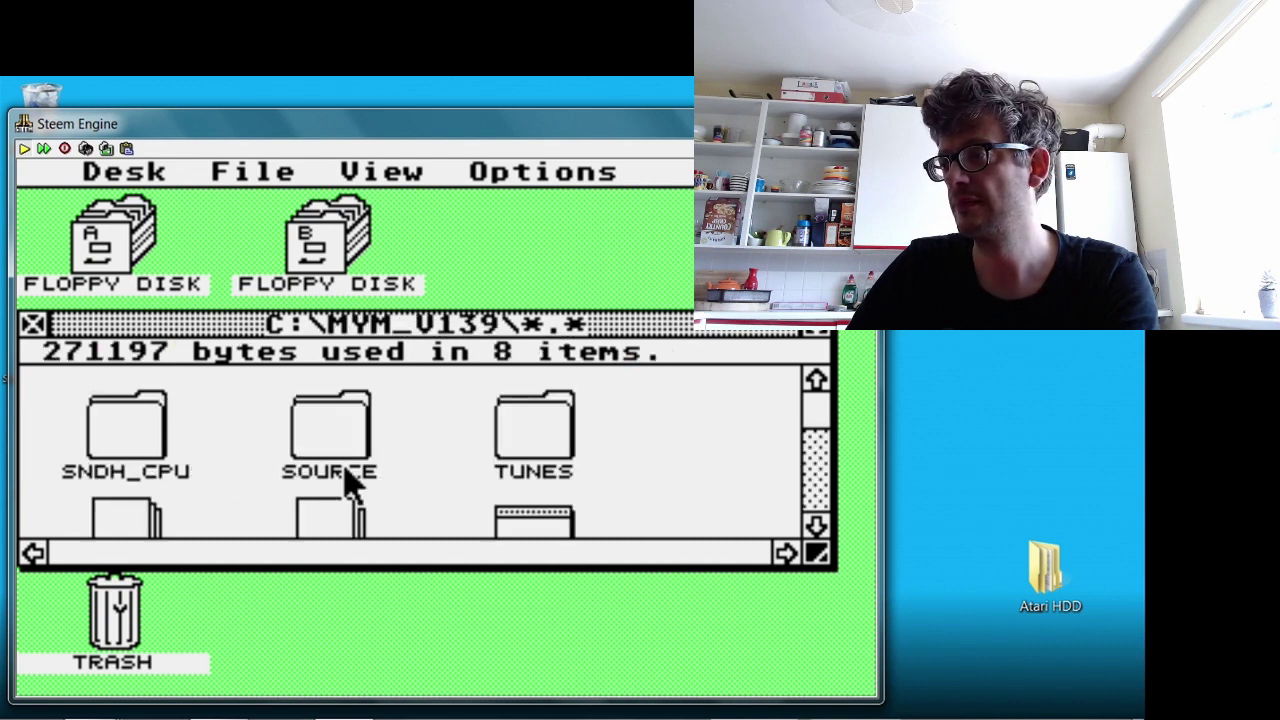
Run MYM_2MB.PRG from the MYM_V139 folder and quit maxYMiser back to the ST desktop.
{"action": "left_click", "coordinate": [815, 527]}
{"action": "left_click", "coordinate": [815, 527]}
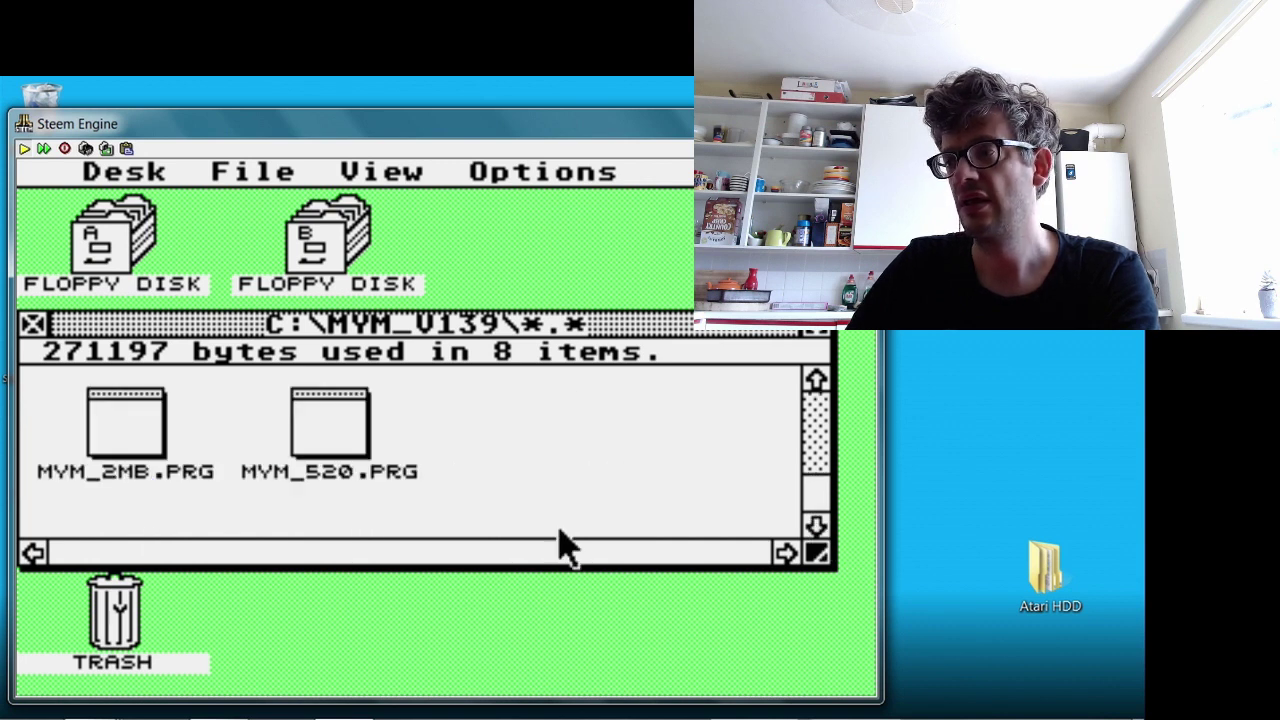
{"action": "left_click", "coordinate": [108, 442]}
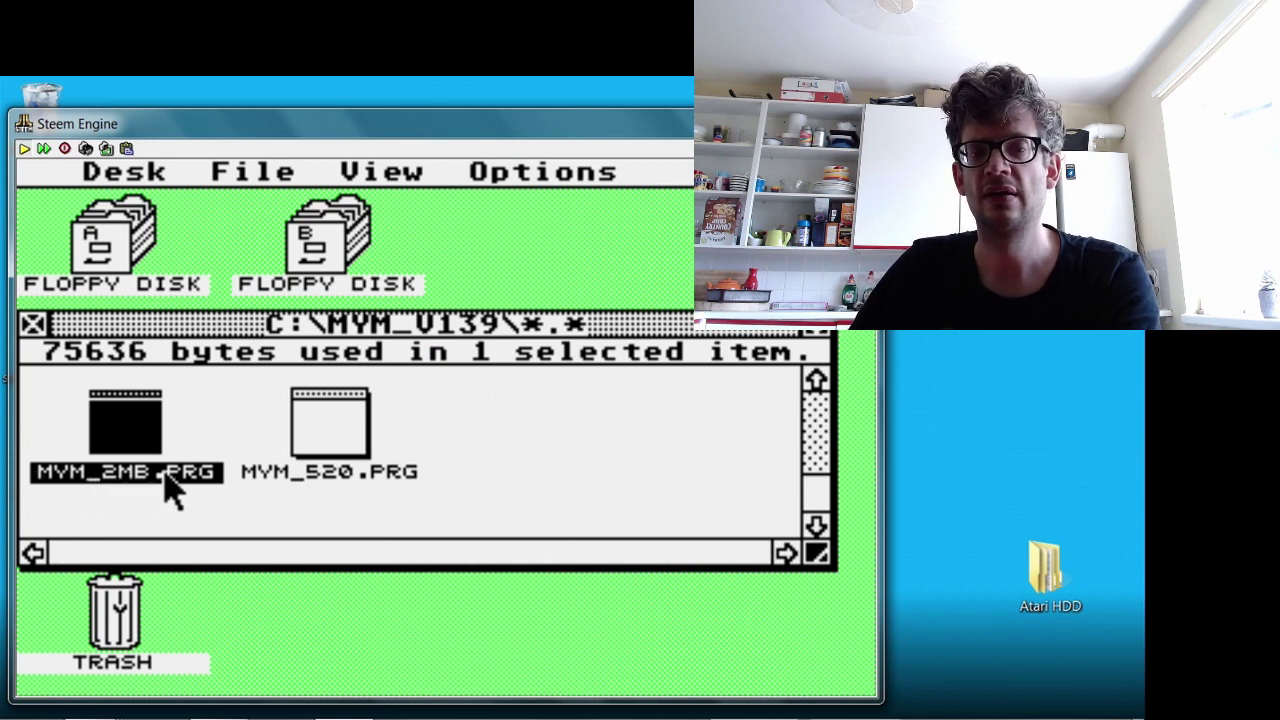
{"action": "left_click", "coordinate": [795, 518]}
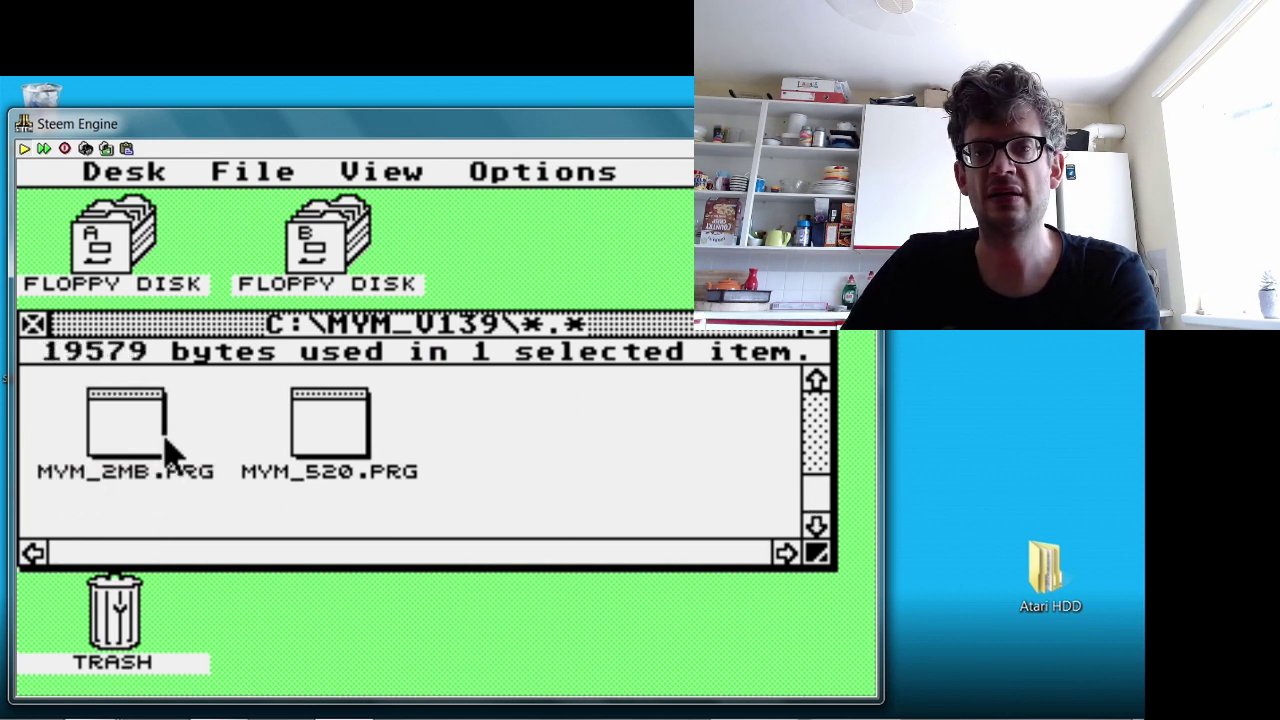
{"action": "double_click", "coordinate": [152, 452]}
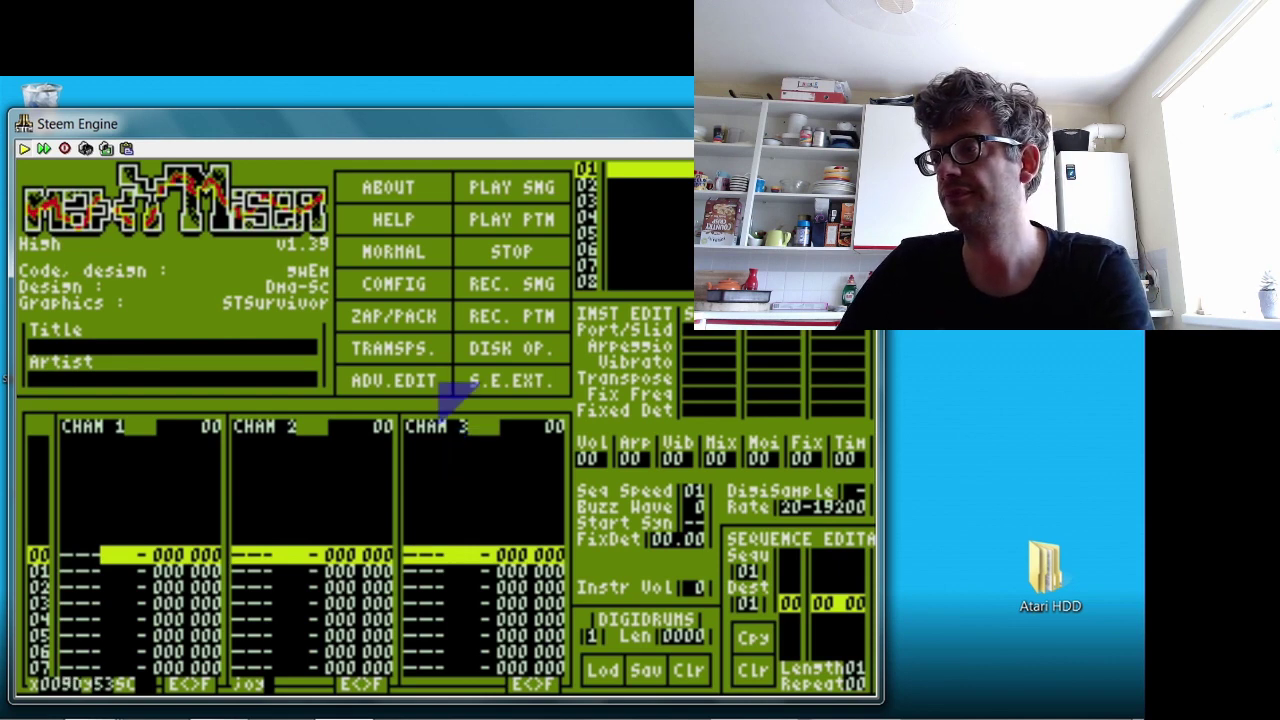
{"action": "left_click", "coordinate": [22, 164]}
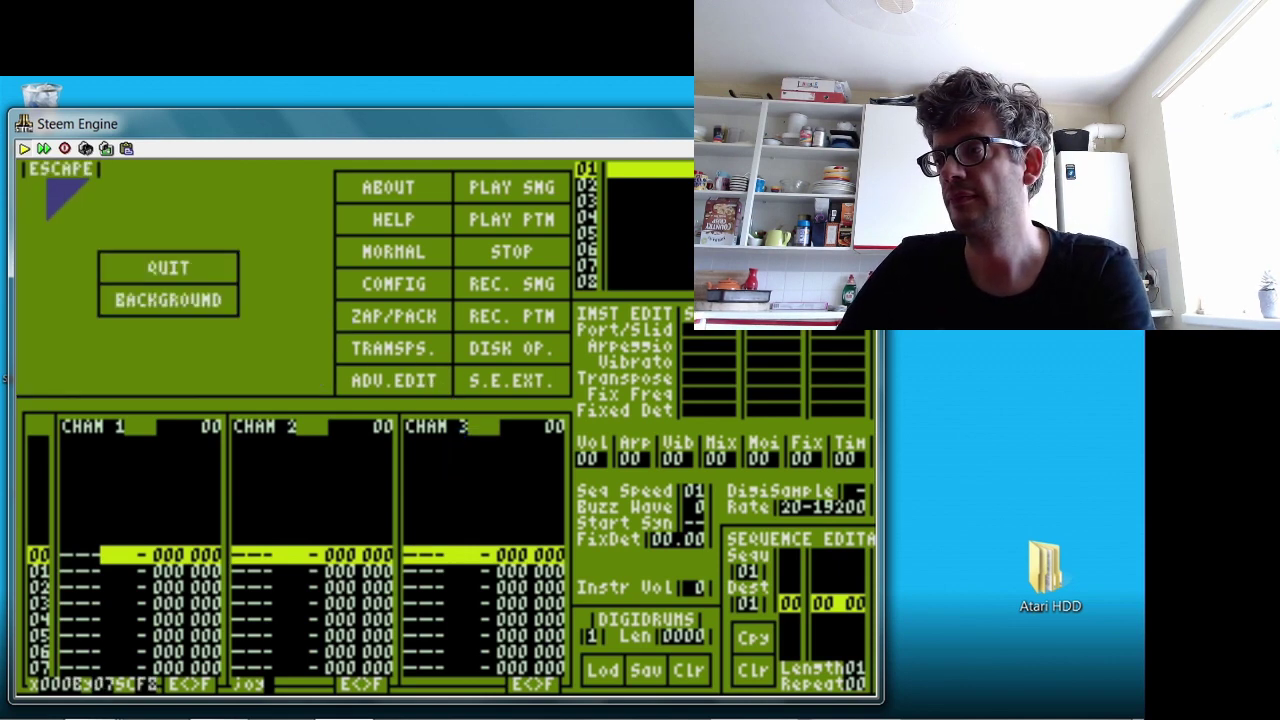
{"action": "left_click", "coordinate": [214, 265]}
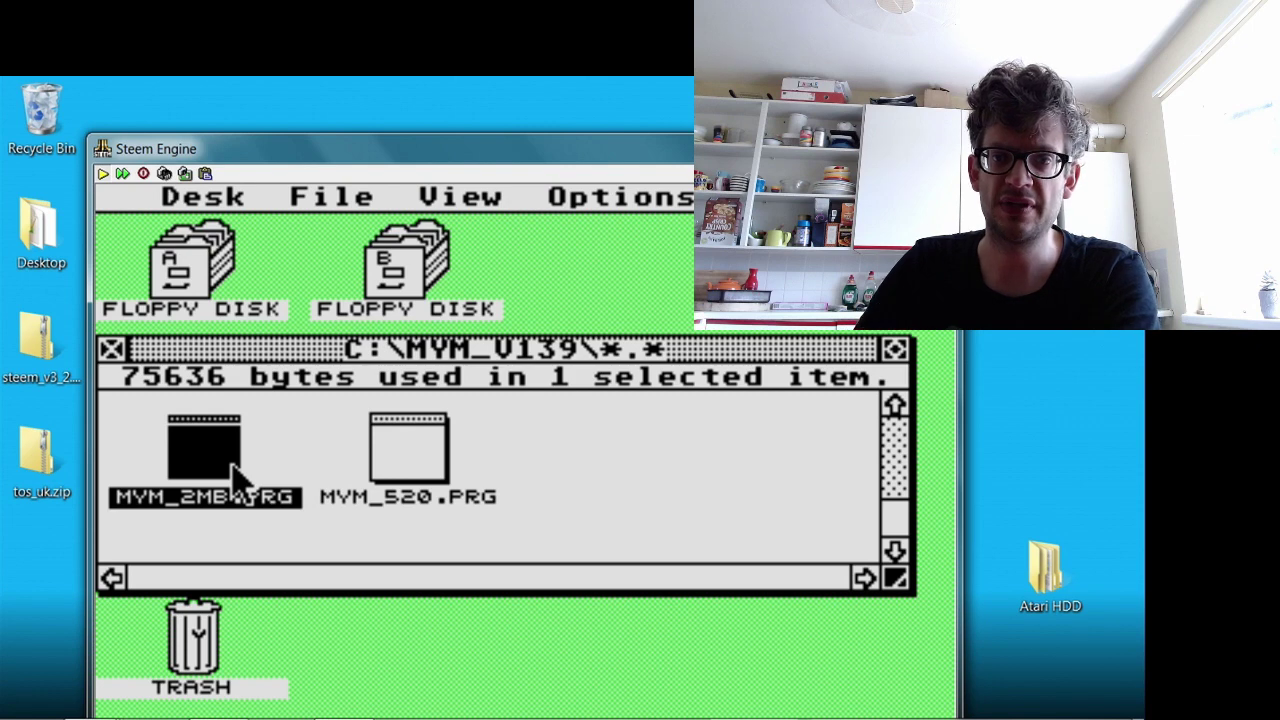
Switch to the Chrome browser and load dhs.nu in a new tab.
{"action": "mouse_move", "coordinate": [400, 715]}
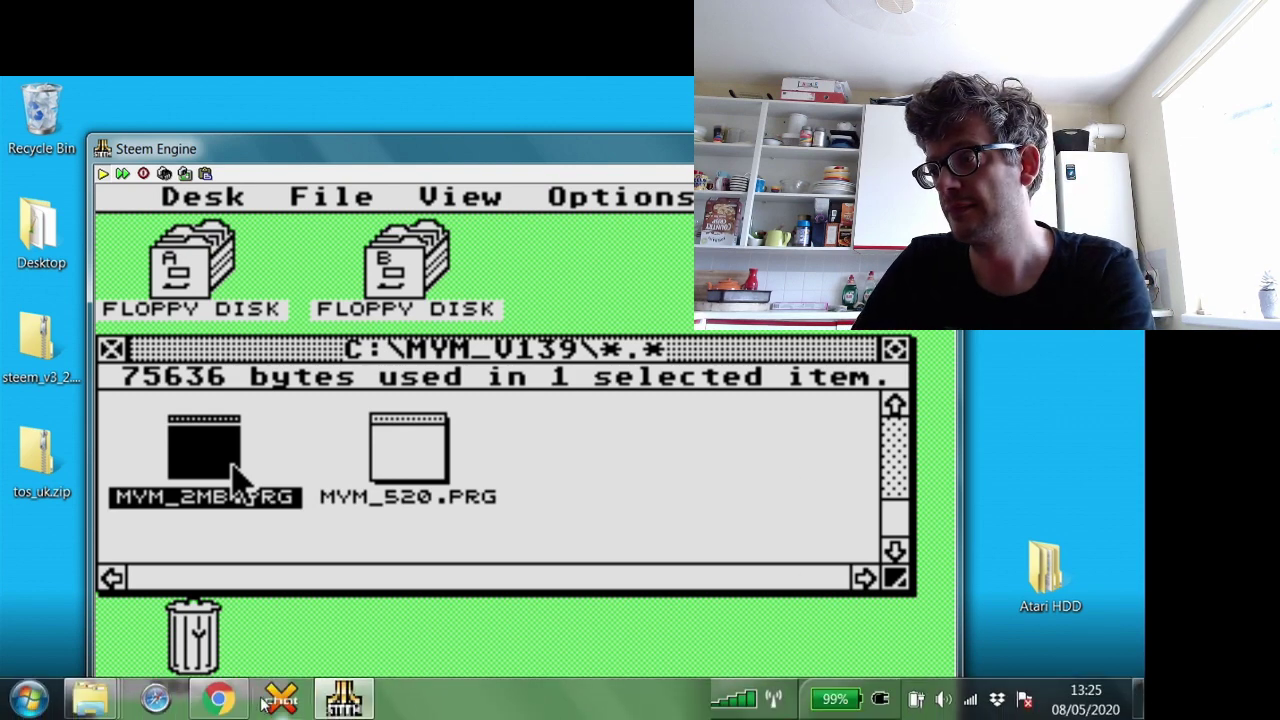
{"action": "left_click", "coordinate": [219, 698]}
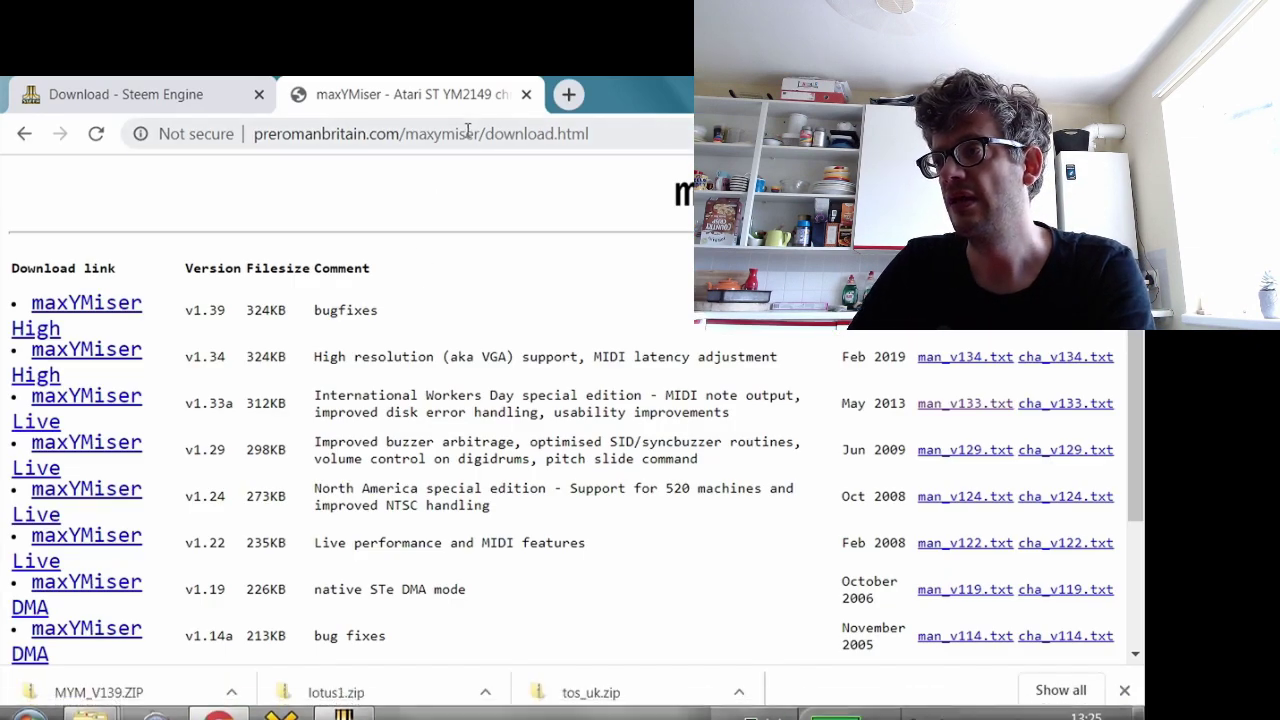
{"action": "left_click", "coordinate": [568, 95]}
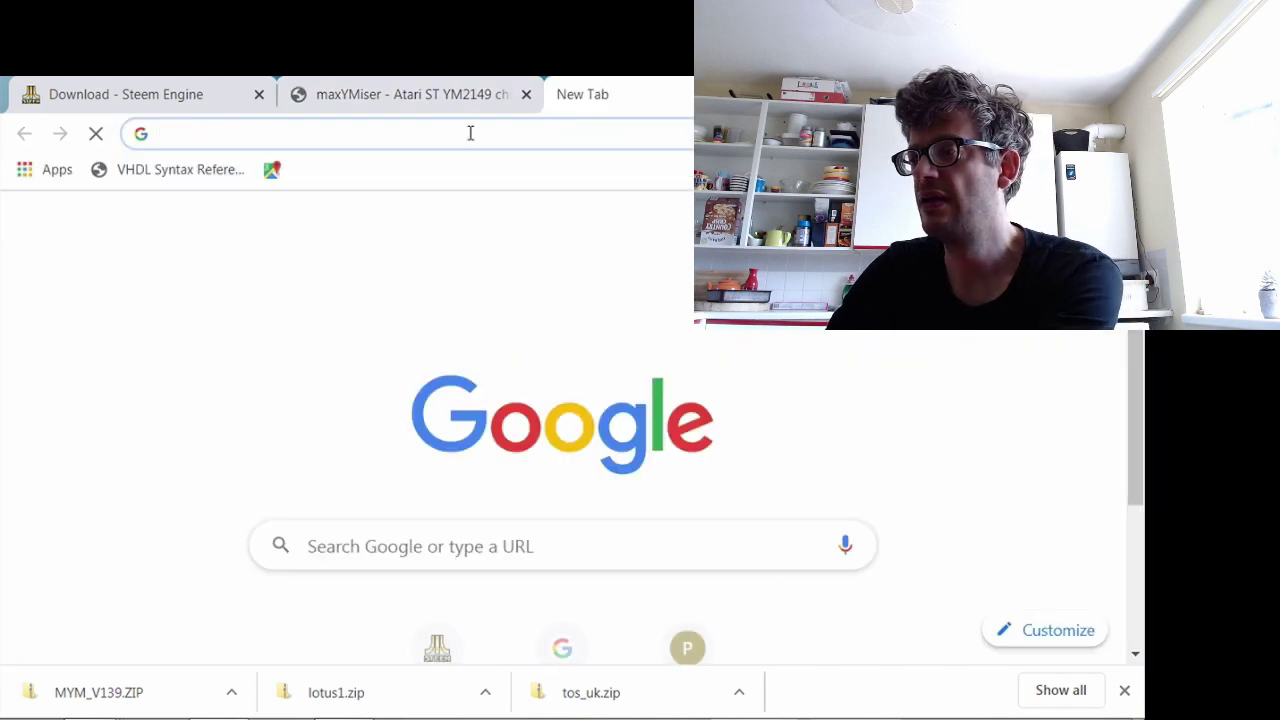
{"action": "type", "text": "dhs,"}
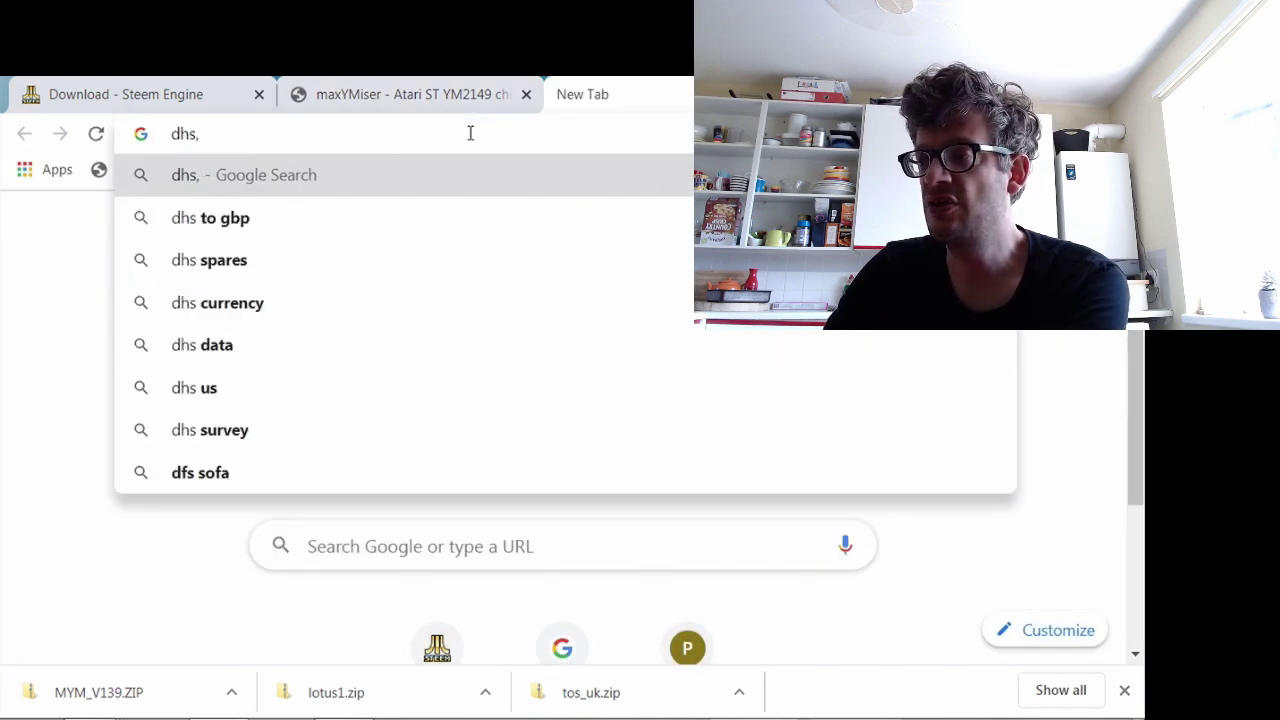
{"action": "key", "text": "BackSpace"}
{"action": "type", "text": ".nu"}
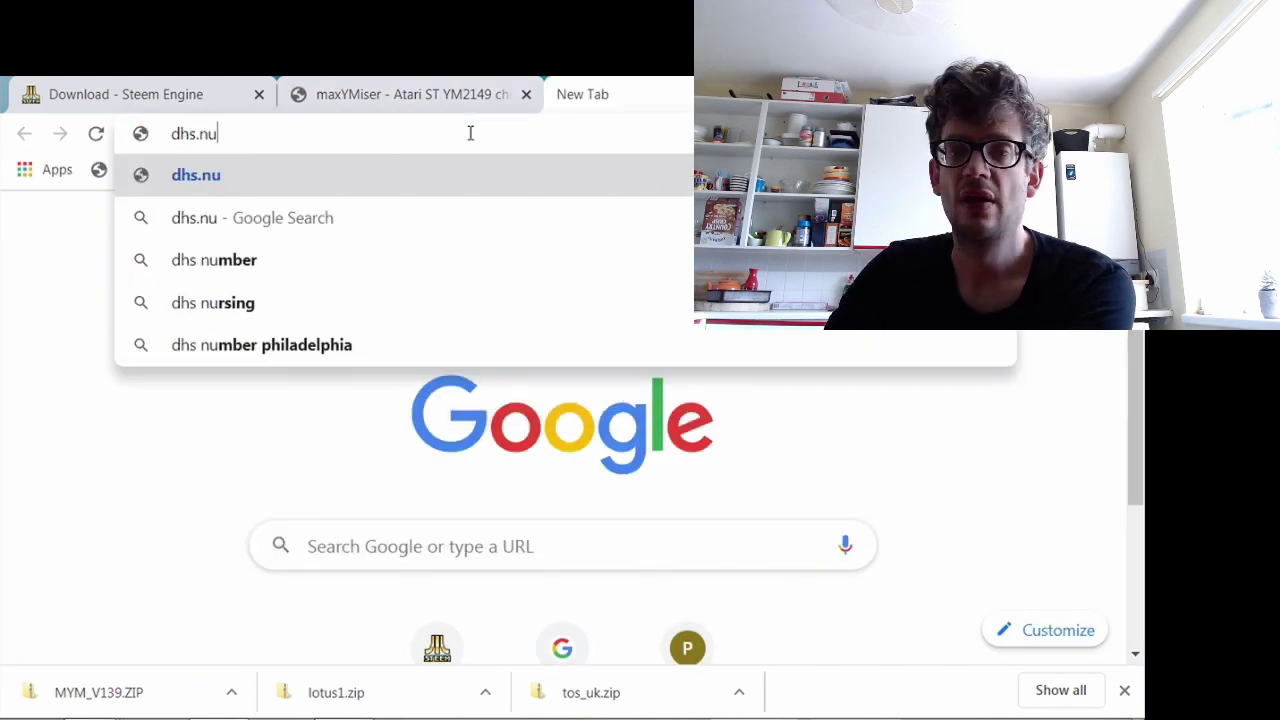
{"action": "key", "text": "Return"}
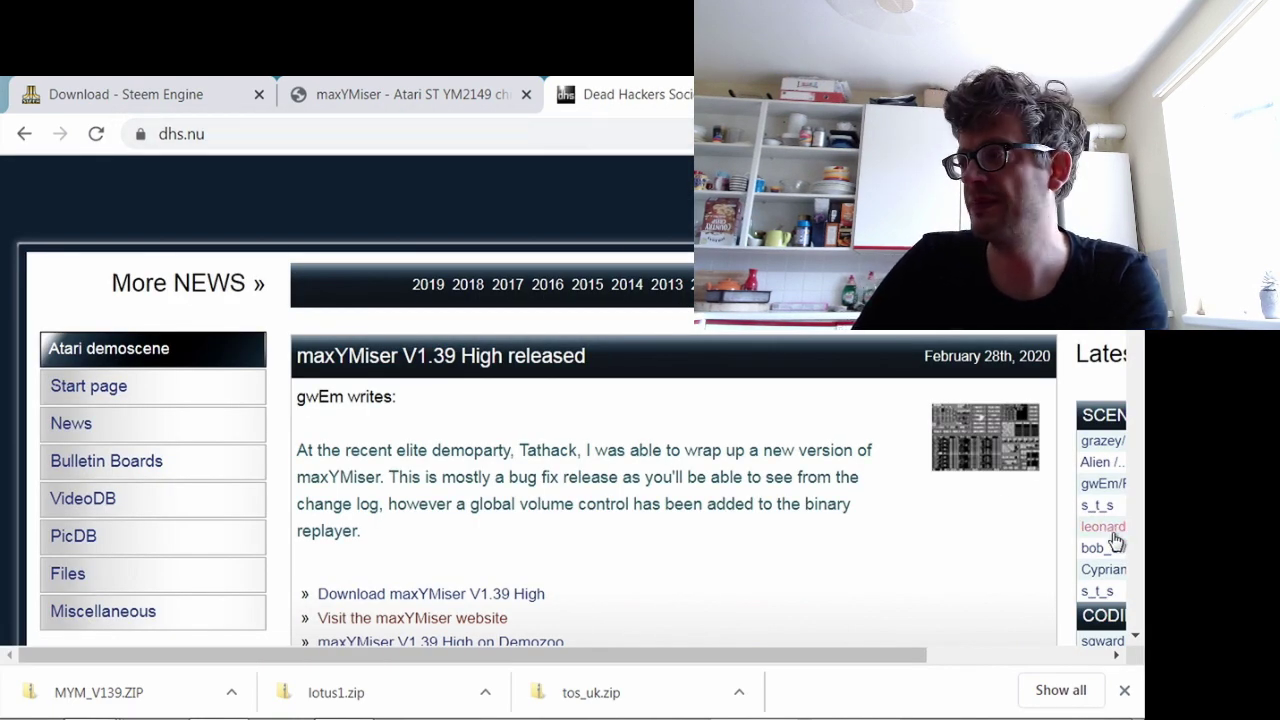
Dismiss the downloads bar and open the Files section of the dhs.nu site to show its category list.
{"action": "left_click", "coordinate": [1124, 690]}
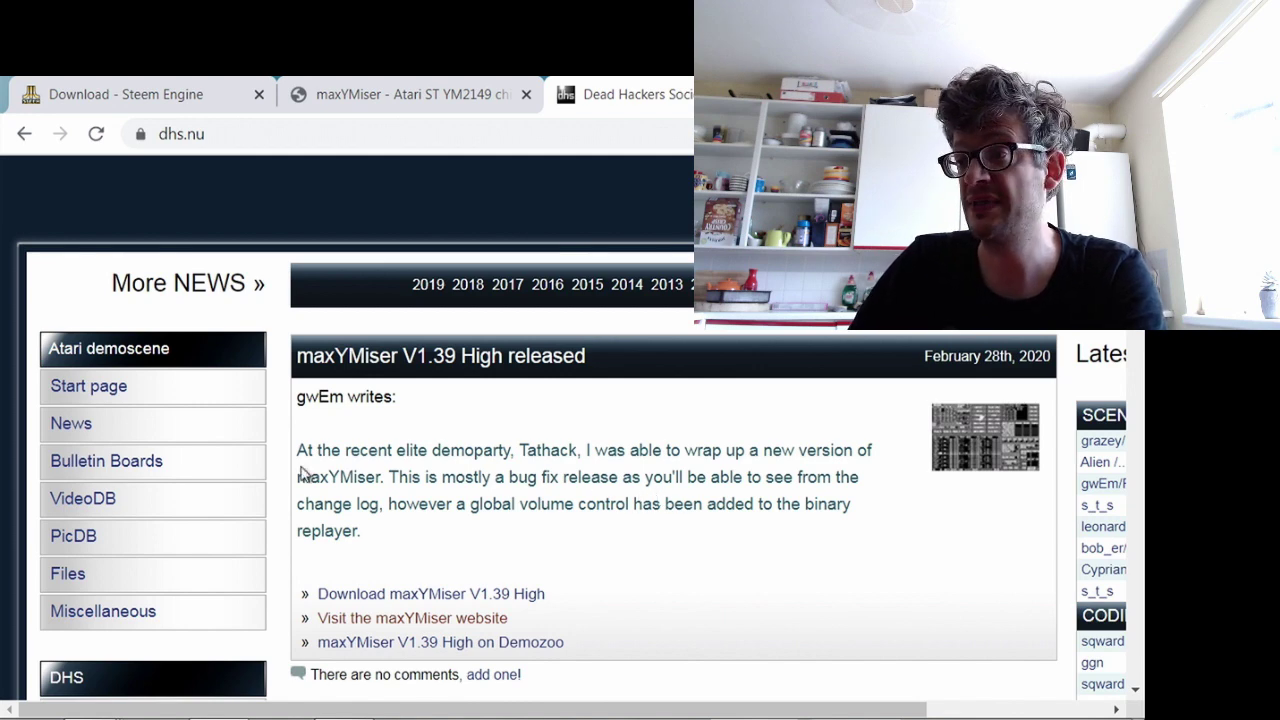
{"action": "scroll", "coordinate": [300, 470], "scroll_direction": "down", "scroll_amount": 3}
{"action": "scroll", "coordinate": [273, 463], "scroll_direction": "up", "scroll_amount": 2}
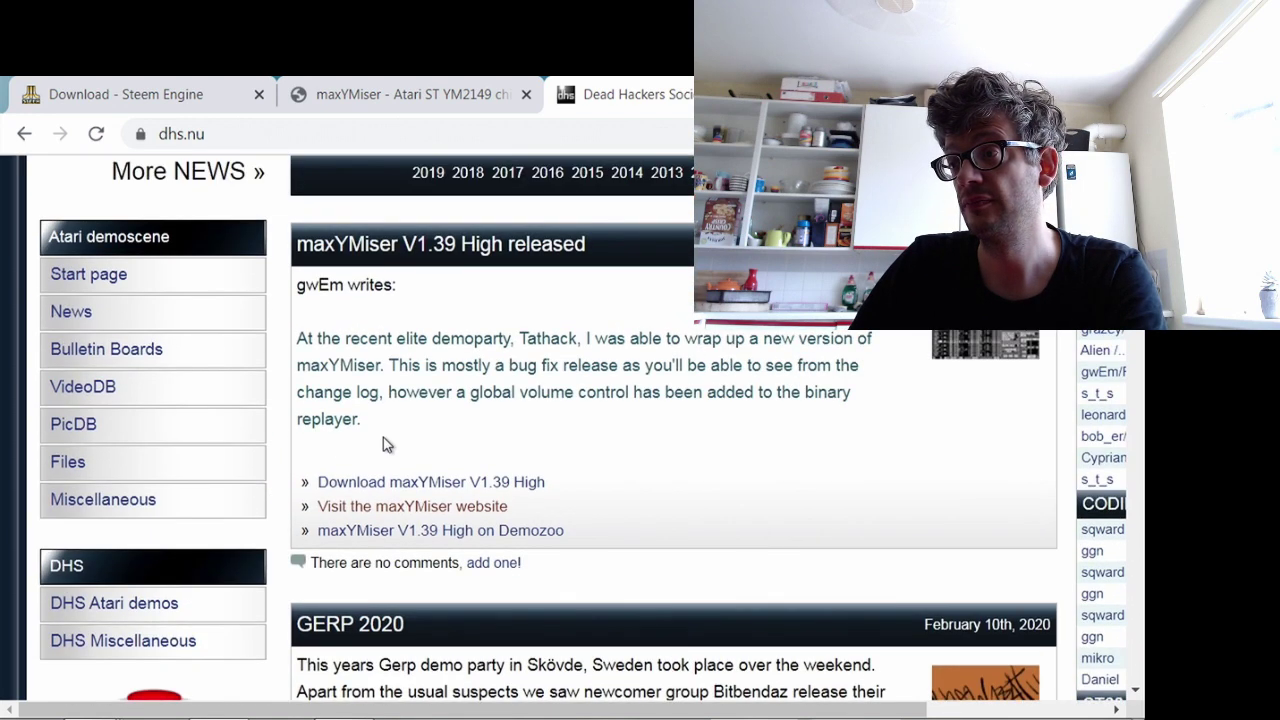
{"action": "left_click", "coordinate": [78, 467]}
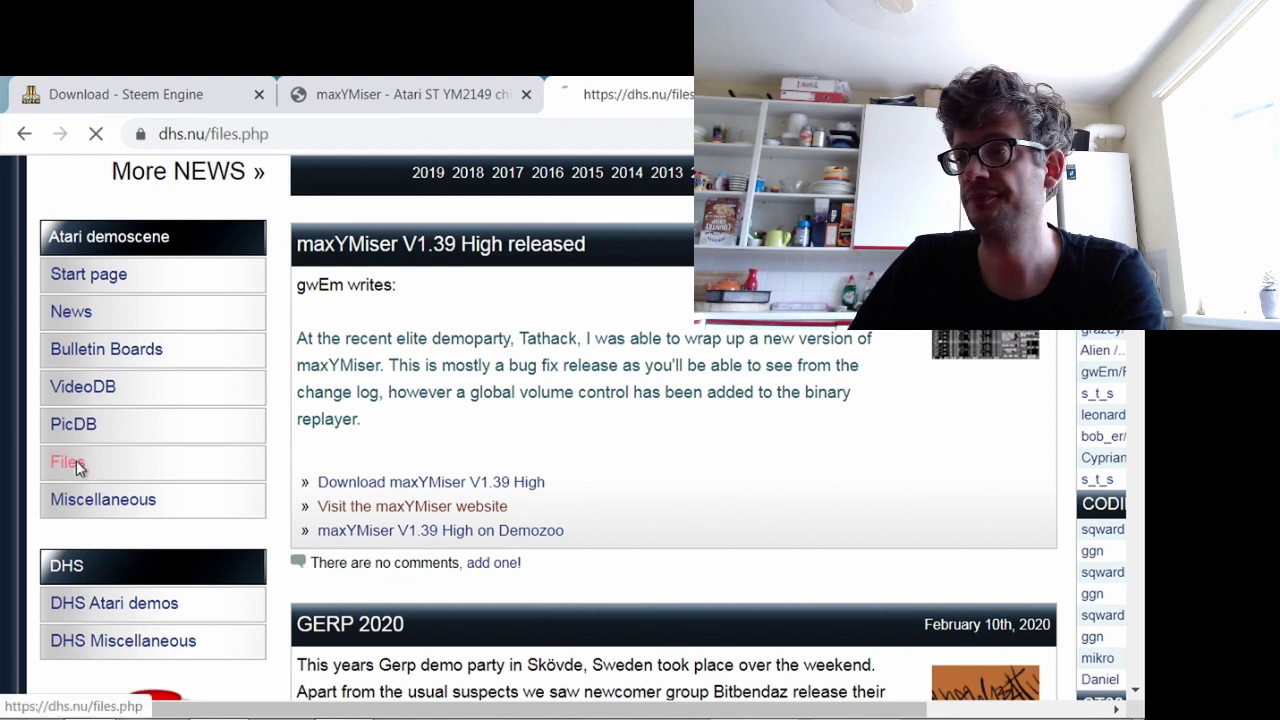
{"action": "scroll", "coordinate": [464, 432], "scroll_direction": "down", "scroll_amount": 2}
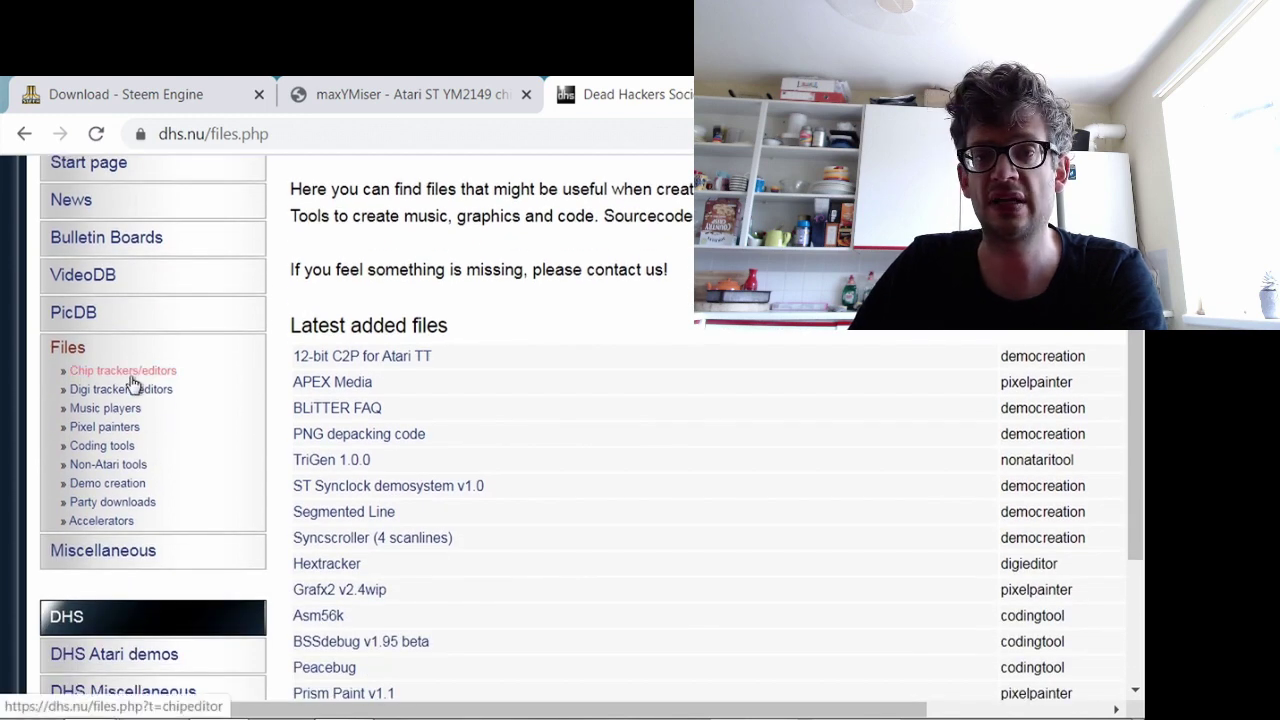